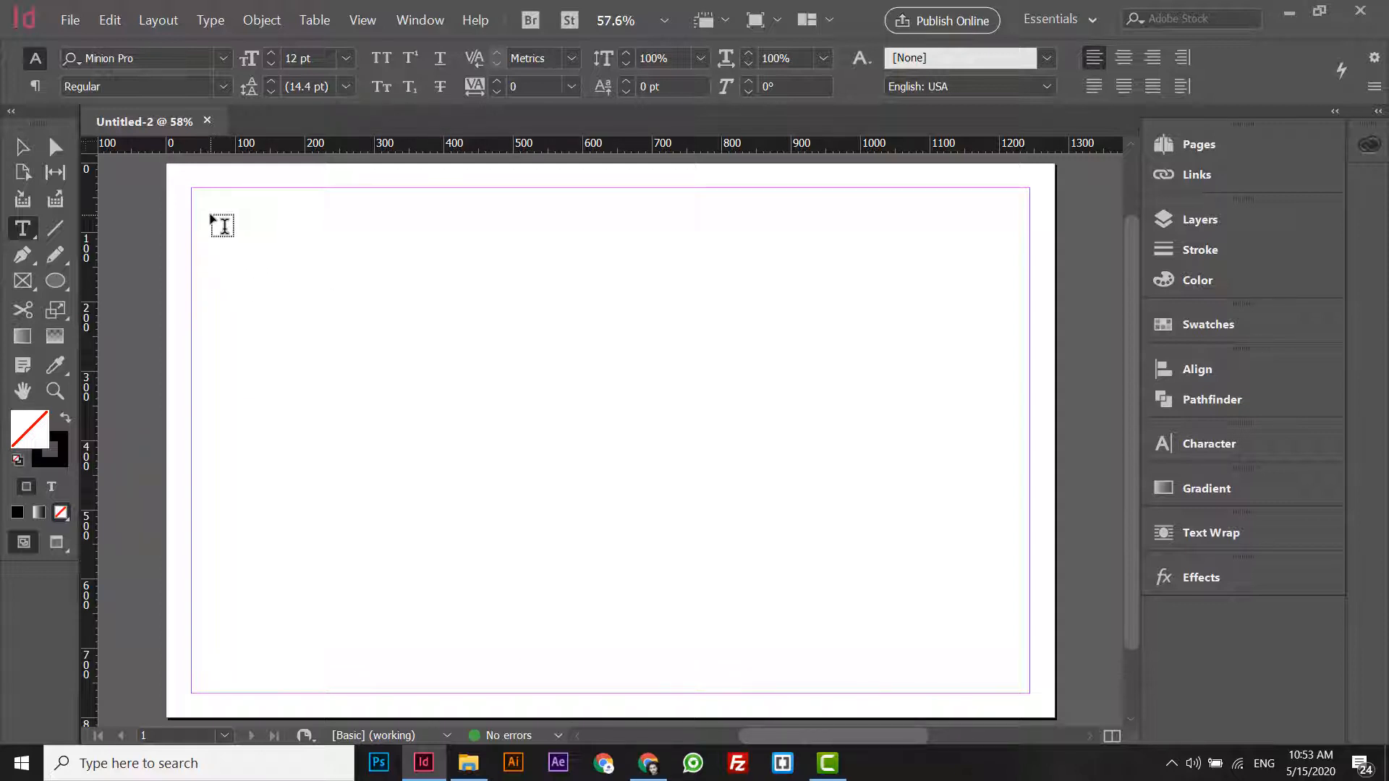
# - Draw a text frame about 530 by 642 px over the page's left half and enter "Test" in it
pyautogui.moveTo(211, 214); pyautogui.dragTo(578, 661)
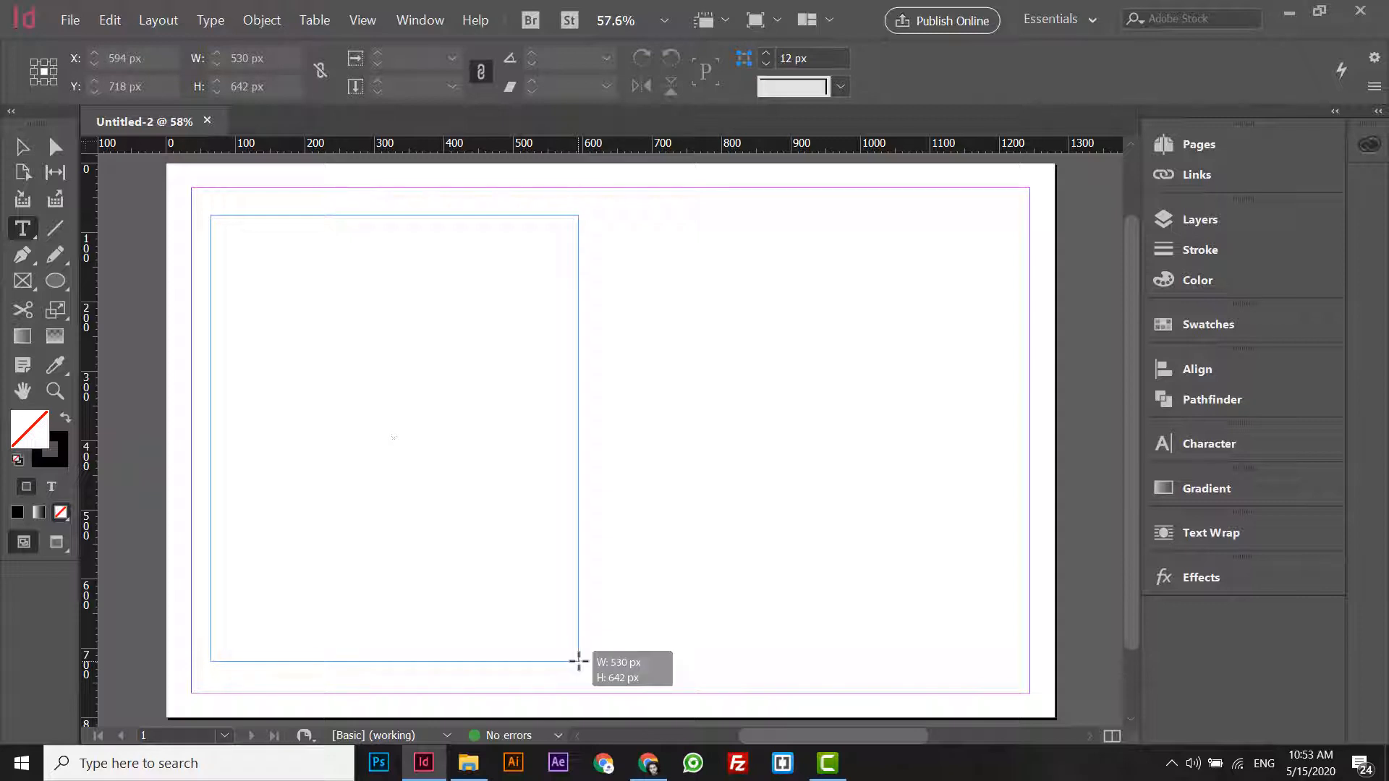
pyautogui.moveTo(578, 661); pyautogui.dragTo(578, 661)
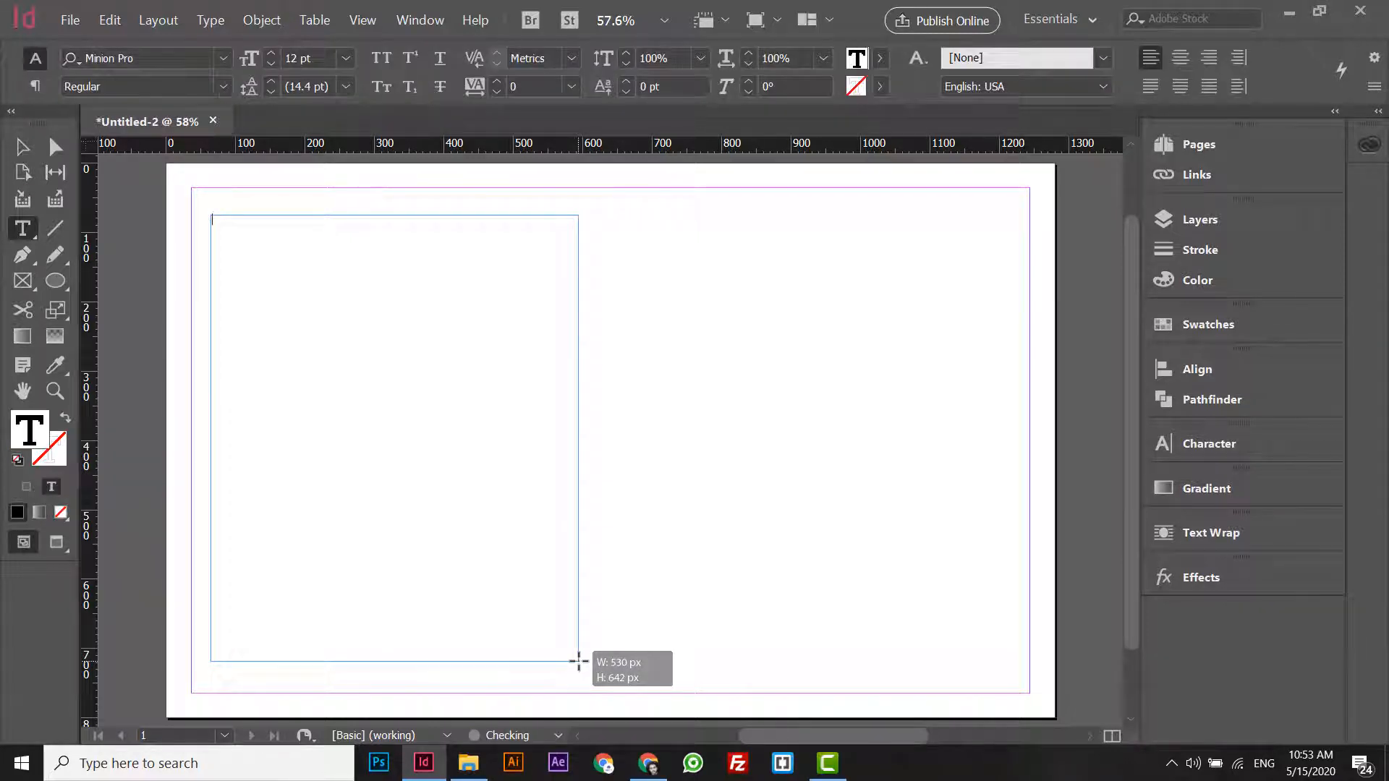
pyautogui.write('Test')
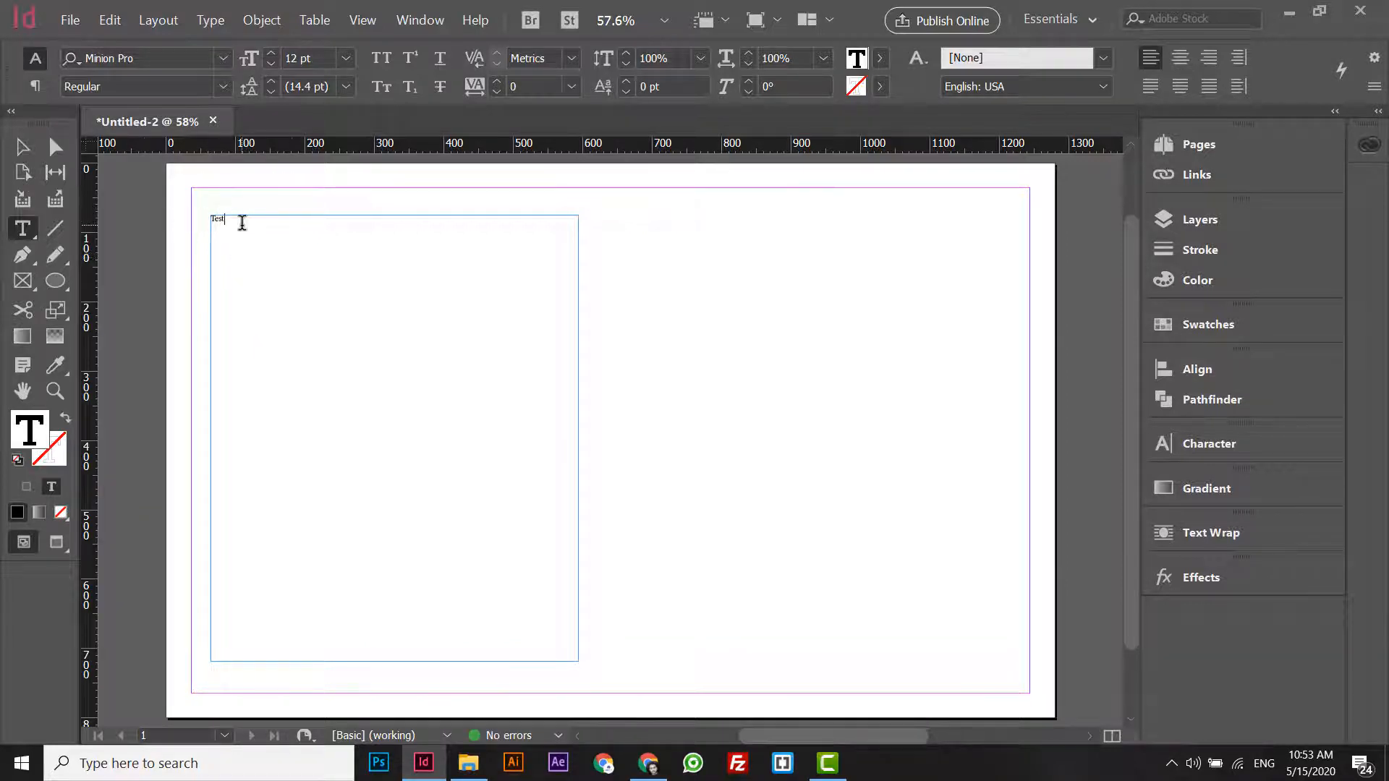
pyautogui.moveTo(241, 223); pyautogui.dragTo(153, 209)
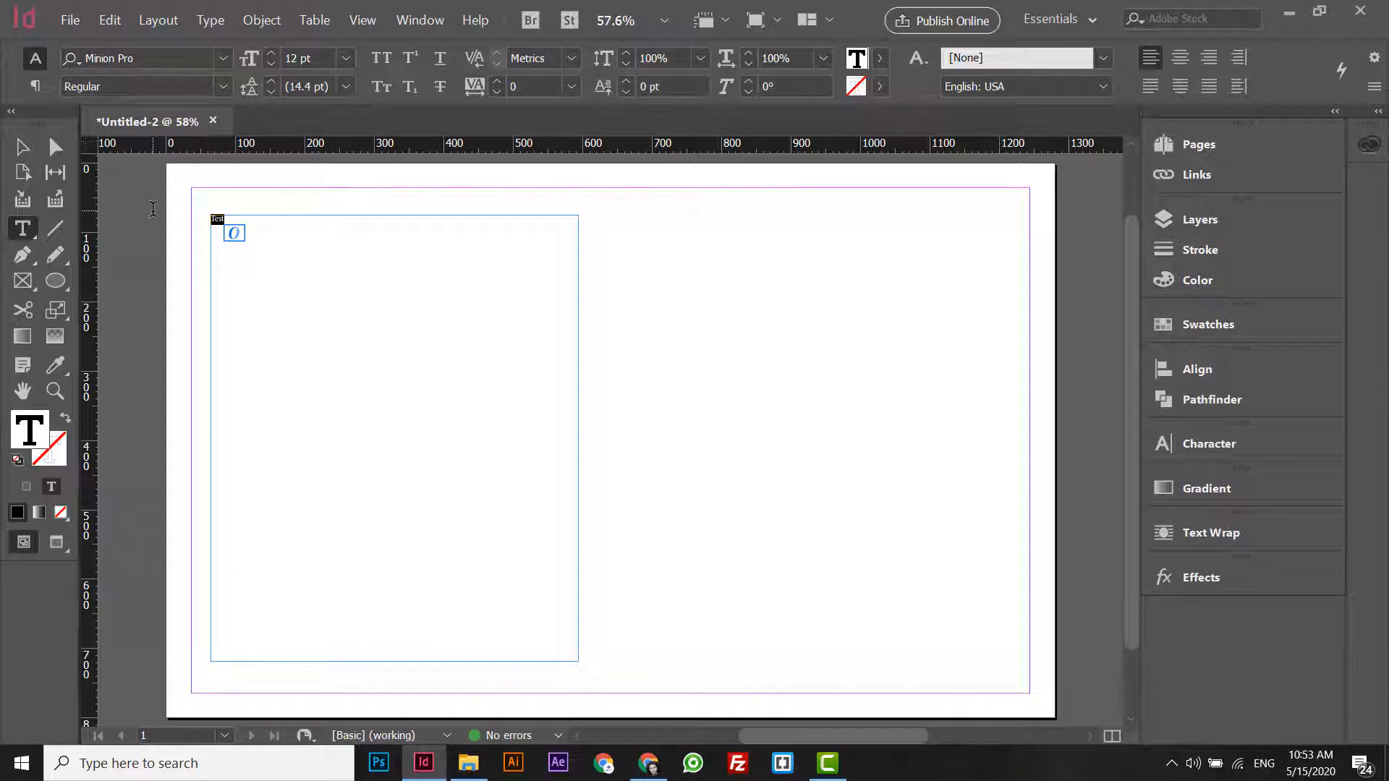
pyautogui.press('Escape')
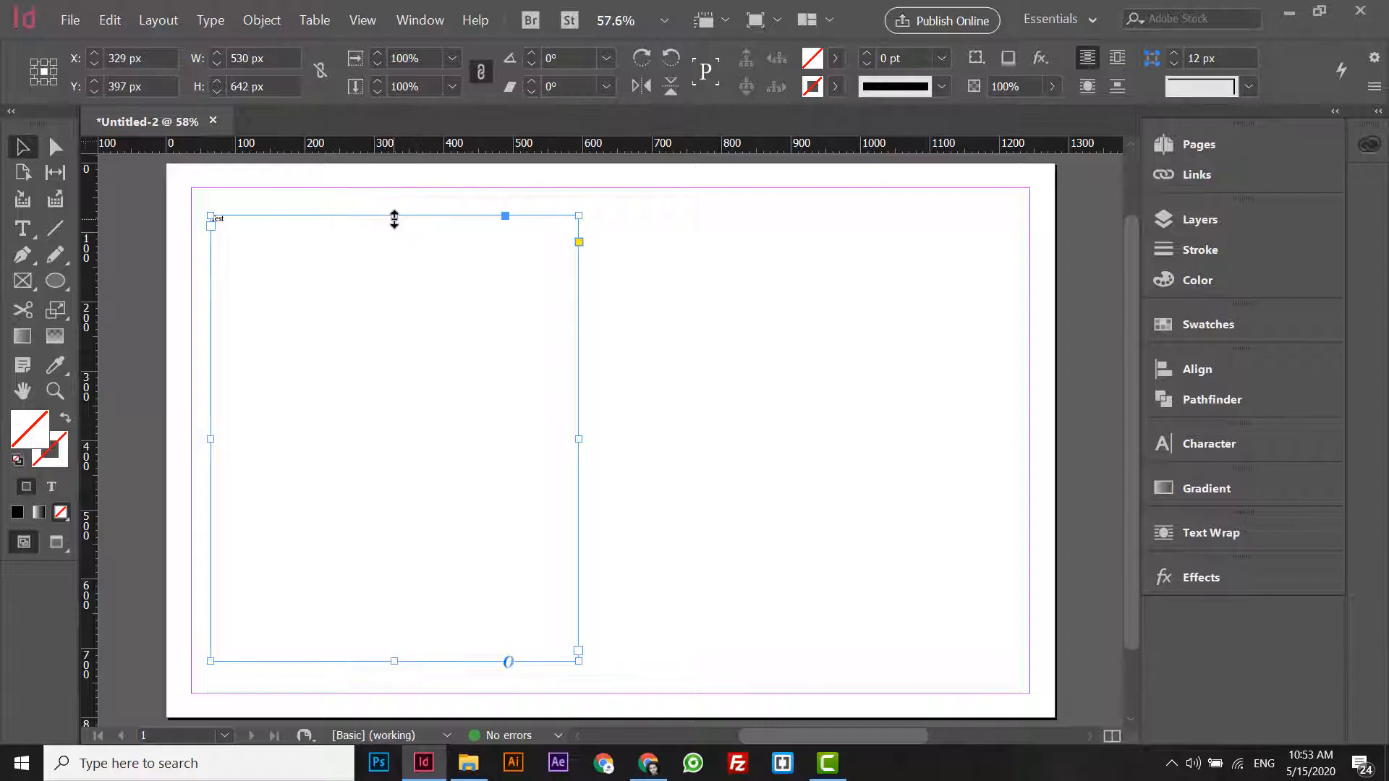
# - Switch to Chrome and copy the first three Lorem Ipsum paragraphs from the lipsum.com page
pyautogui.click(646, 765)
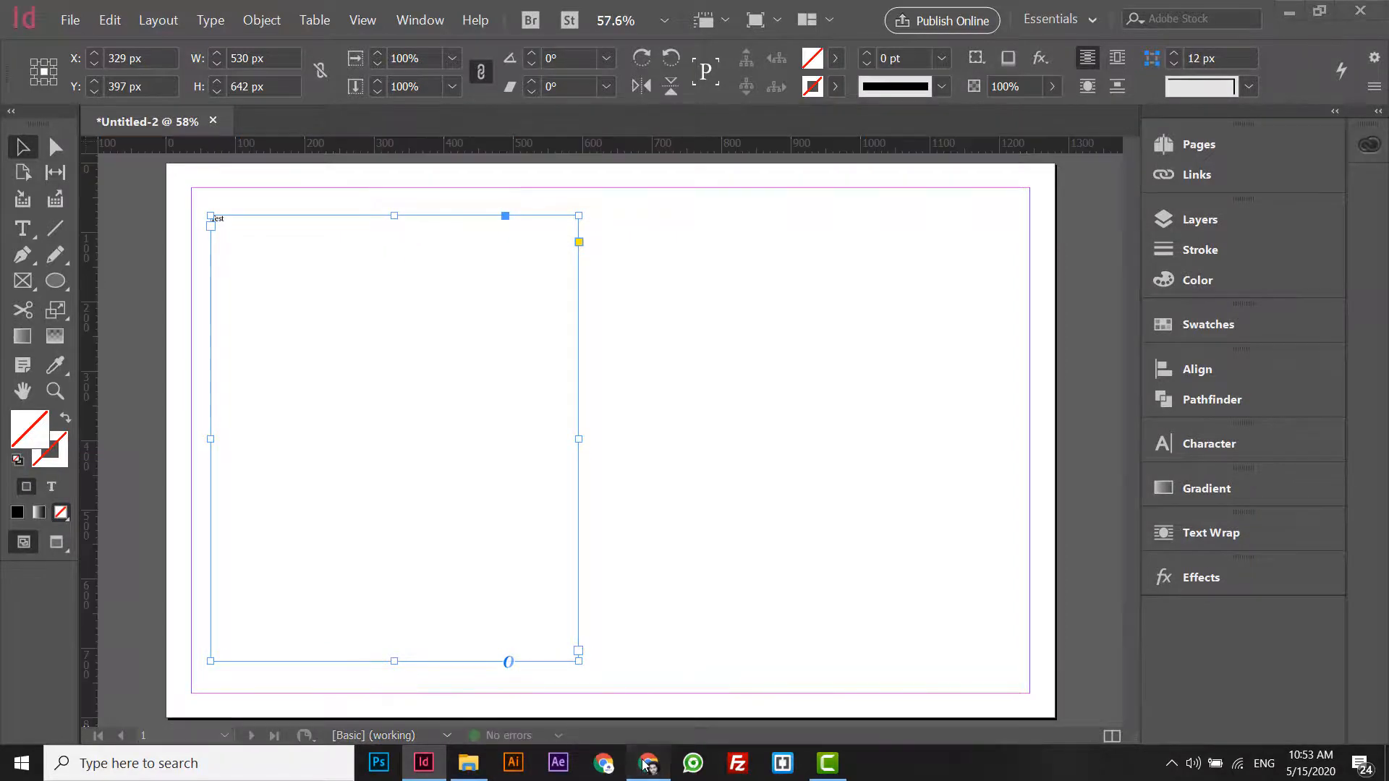
pyautogui.moveTo(530, 248); pyautogui.dragTo(889, 248)
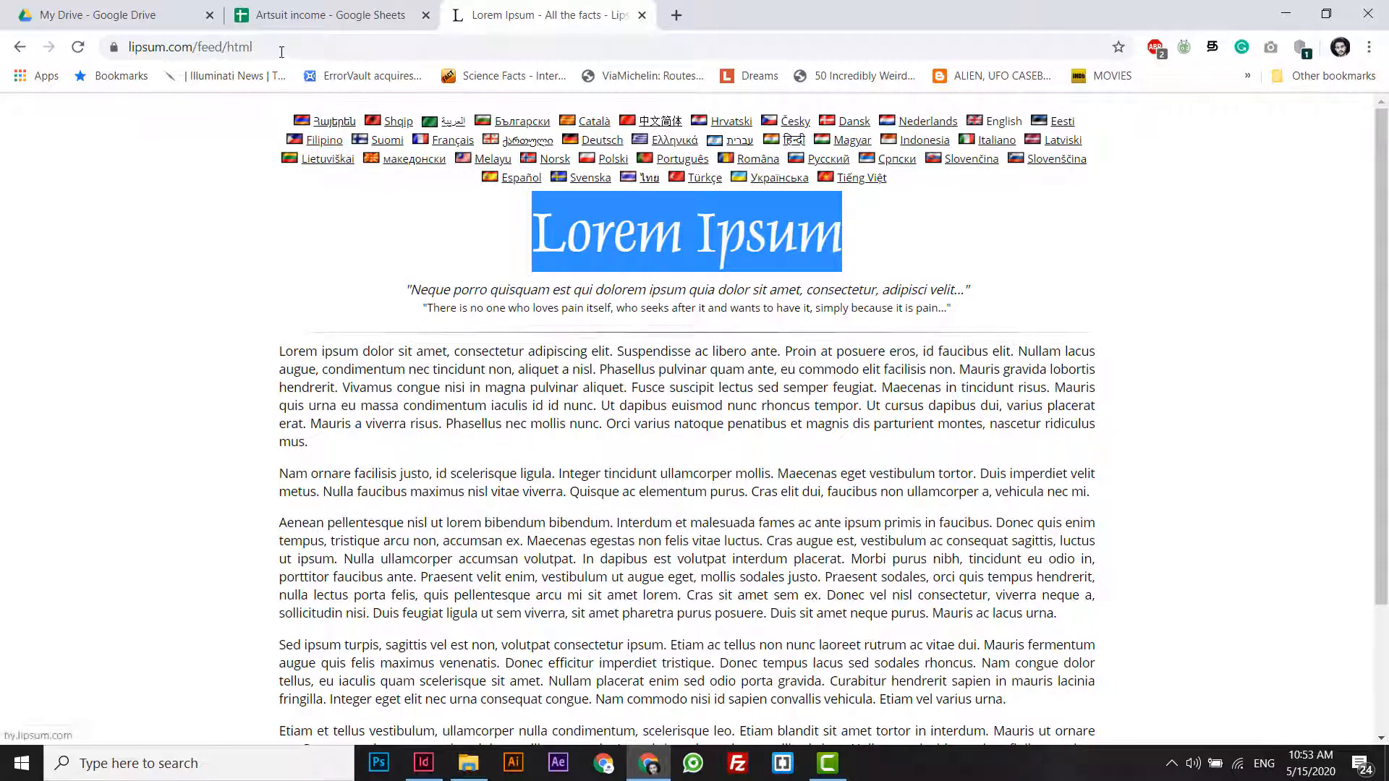
pyautogui.moveTo(272, 49); pyautogui.dragTo(58, 35)
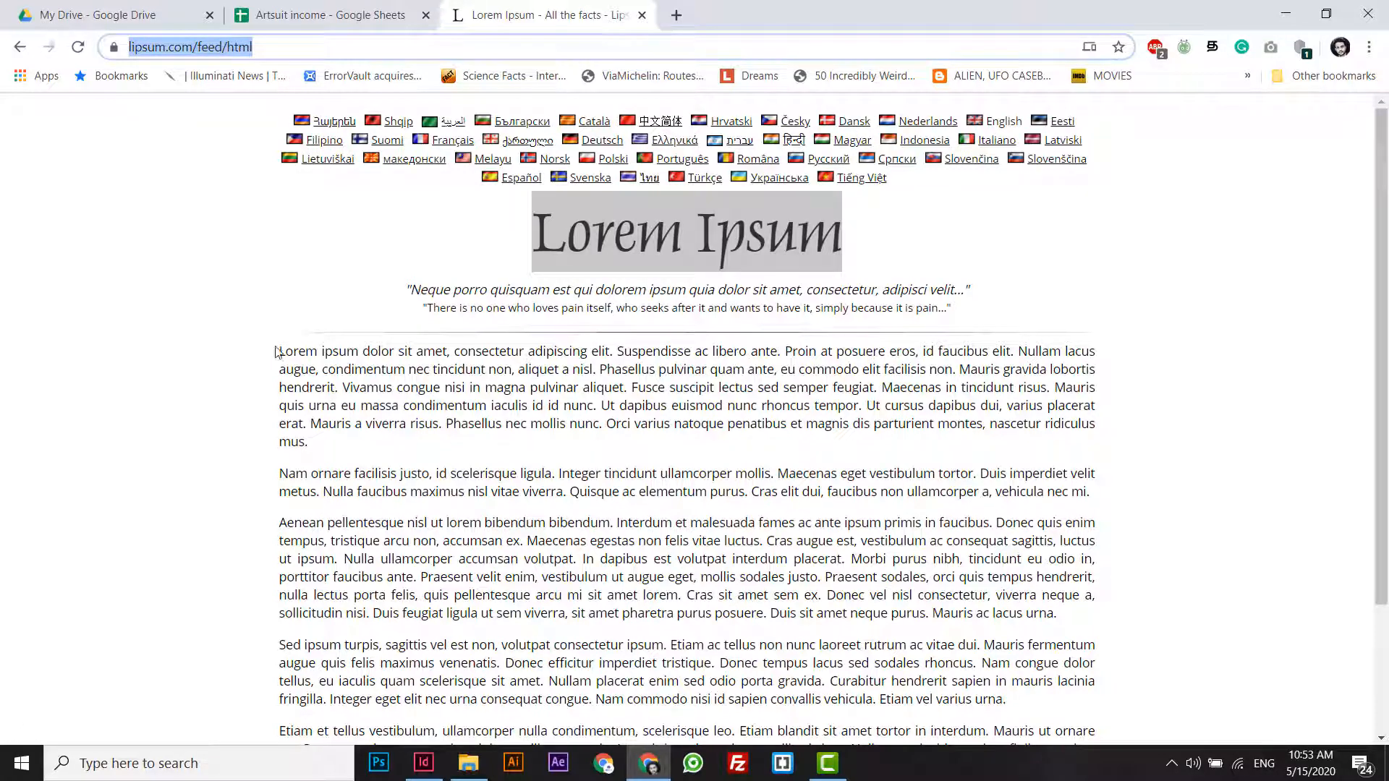
pyautogui.moveTo(281, 350); pyautogui.dragTo(1086, 622)
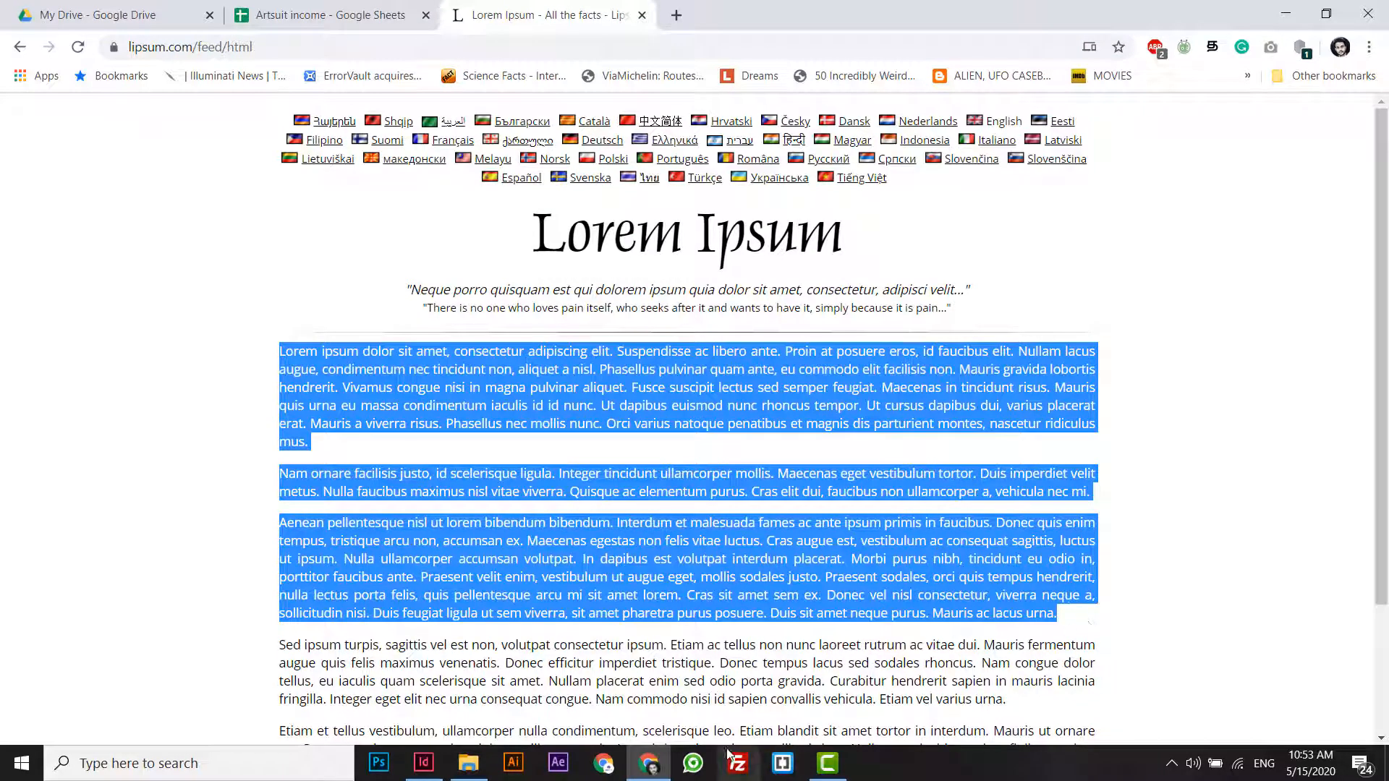
pyautogui.hotkey('ctrl', 'c')
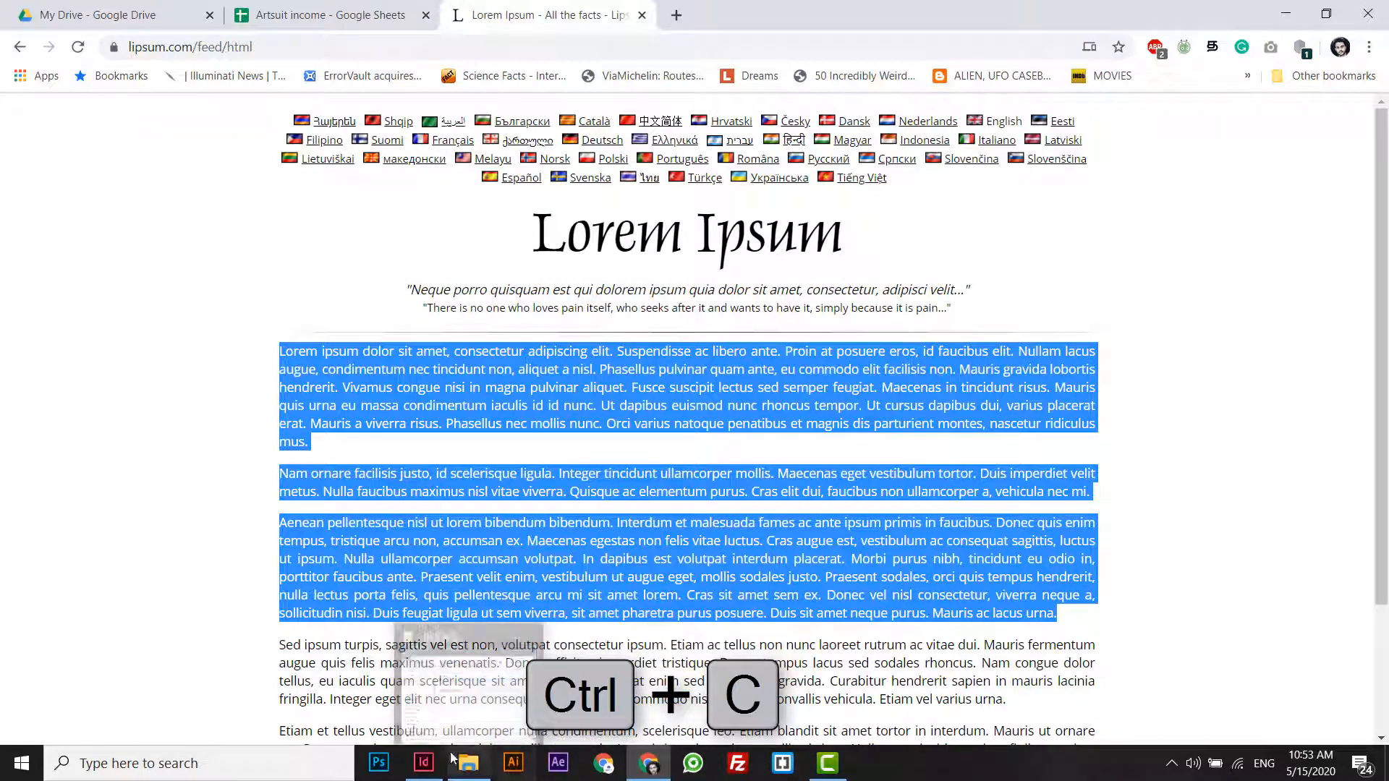
# - Return to InDesign and replace all the text in the frame with the copied paragraphs
pyautogui.click(424, 763)
pyautogui.doubleClick(328, 323)
pyautogui.hotkey('ctrl', 'a')
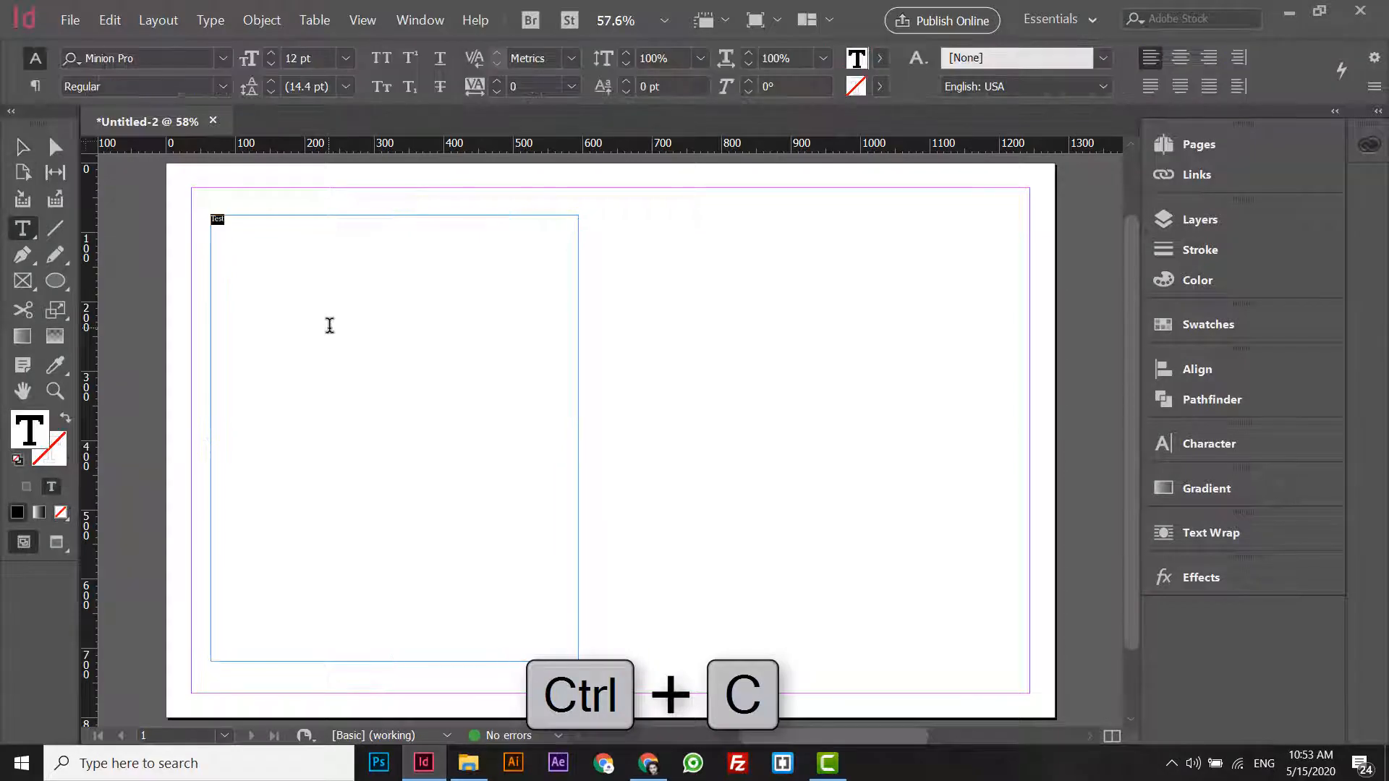
pyautogui.hotkey('ctrl', 'v')
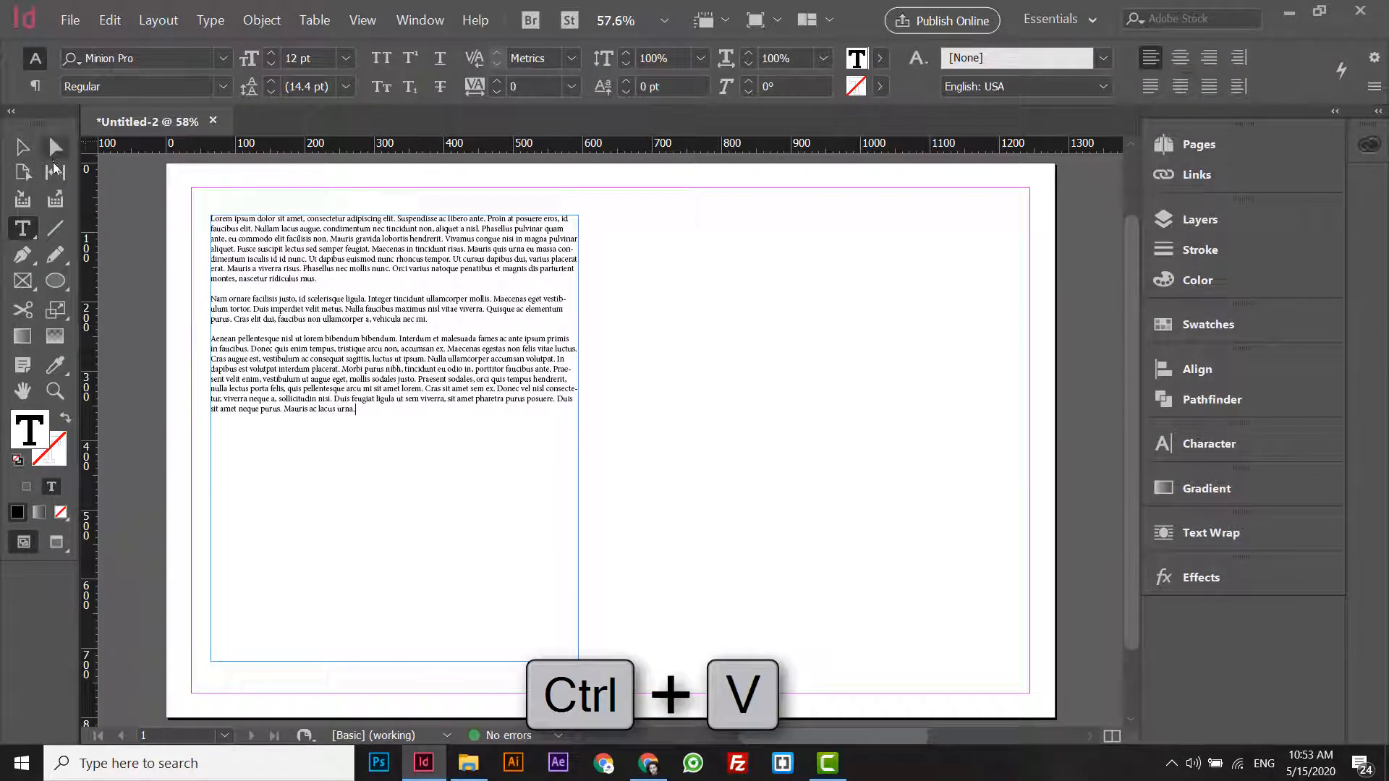
# - Shorten the text frame from its upper edge to about 428 px high and place a duplicate of it higher on the page
pyautogui.press('Escape')
pyautogui.moveTo(393, 216); pyautogui.dragTo(357, 266)
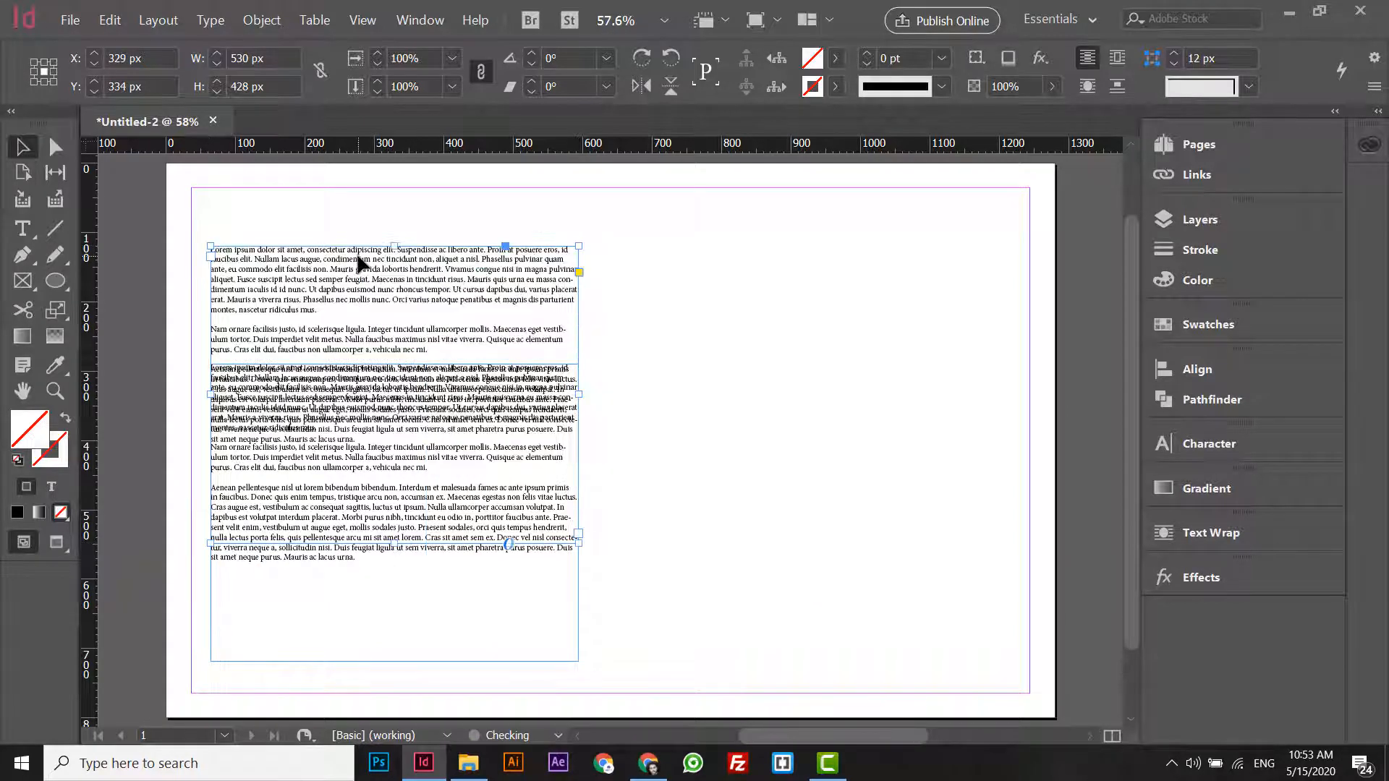
# - Delete everything after "Suspendisse ac libero ante." in the upper text frame and shrink that frame to about 62 px high
pyautogui.doubleClick(356, 259)
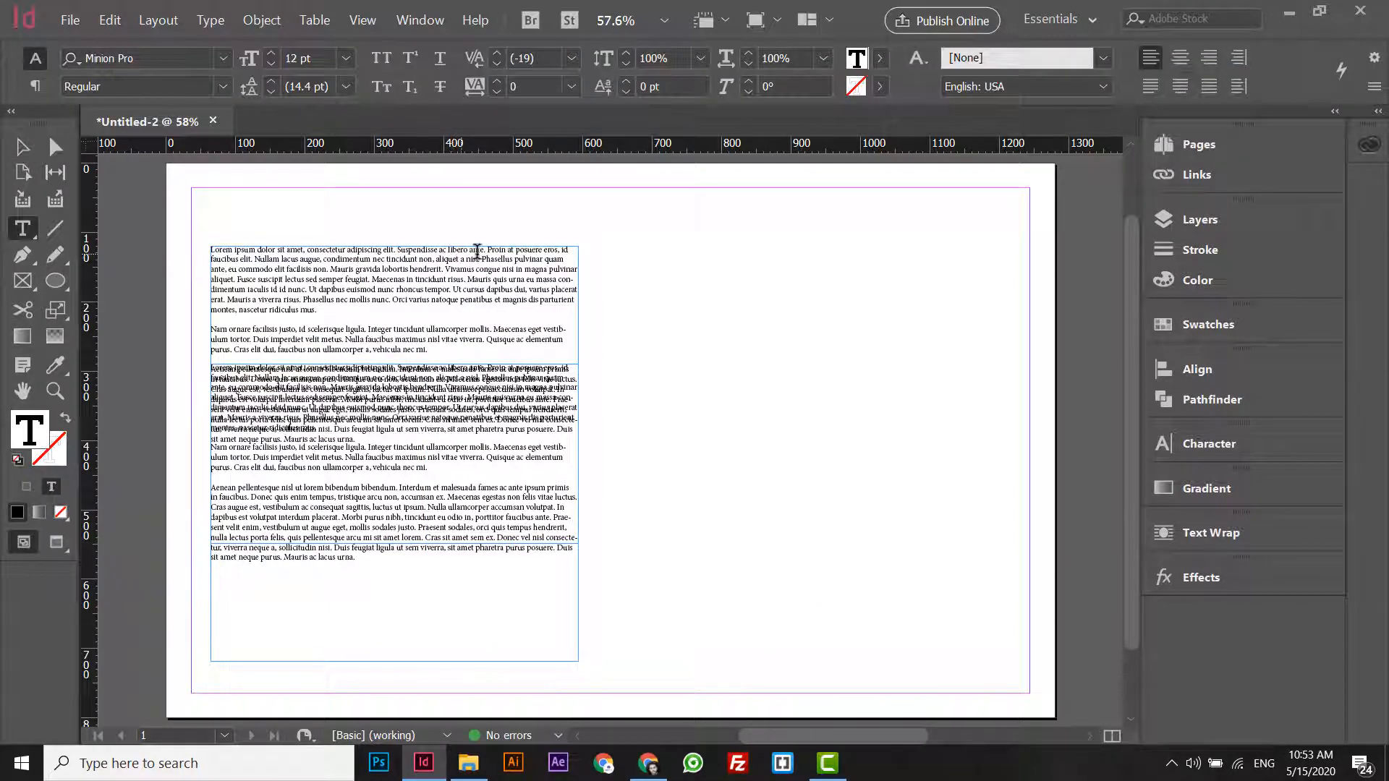
pyautogui.moveTo(488, 249); pyautogui.dragTo(614, 509)
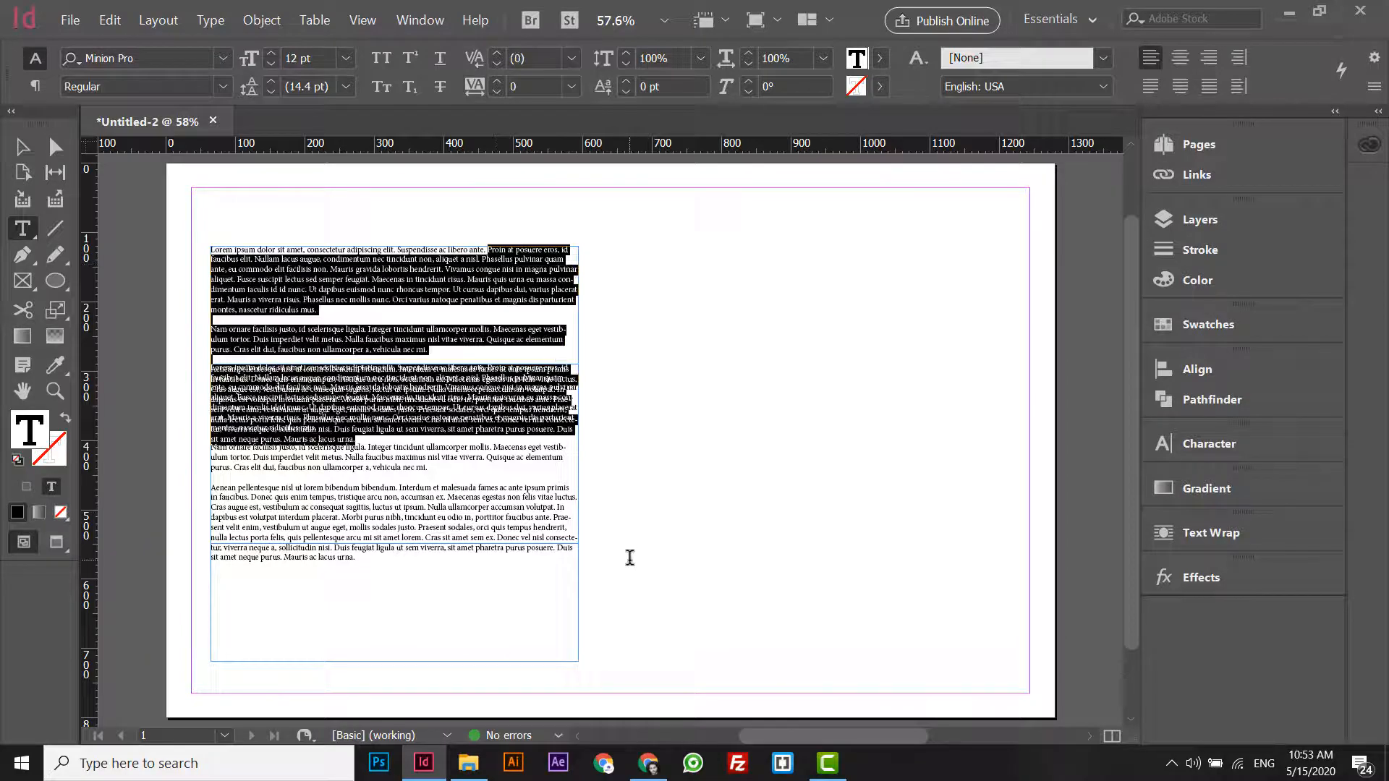
pyautogui.press('BackSpace')
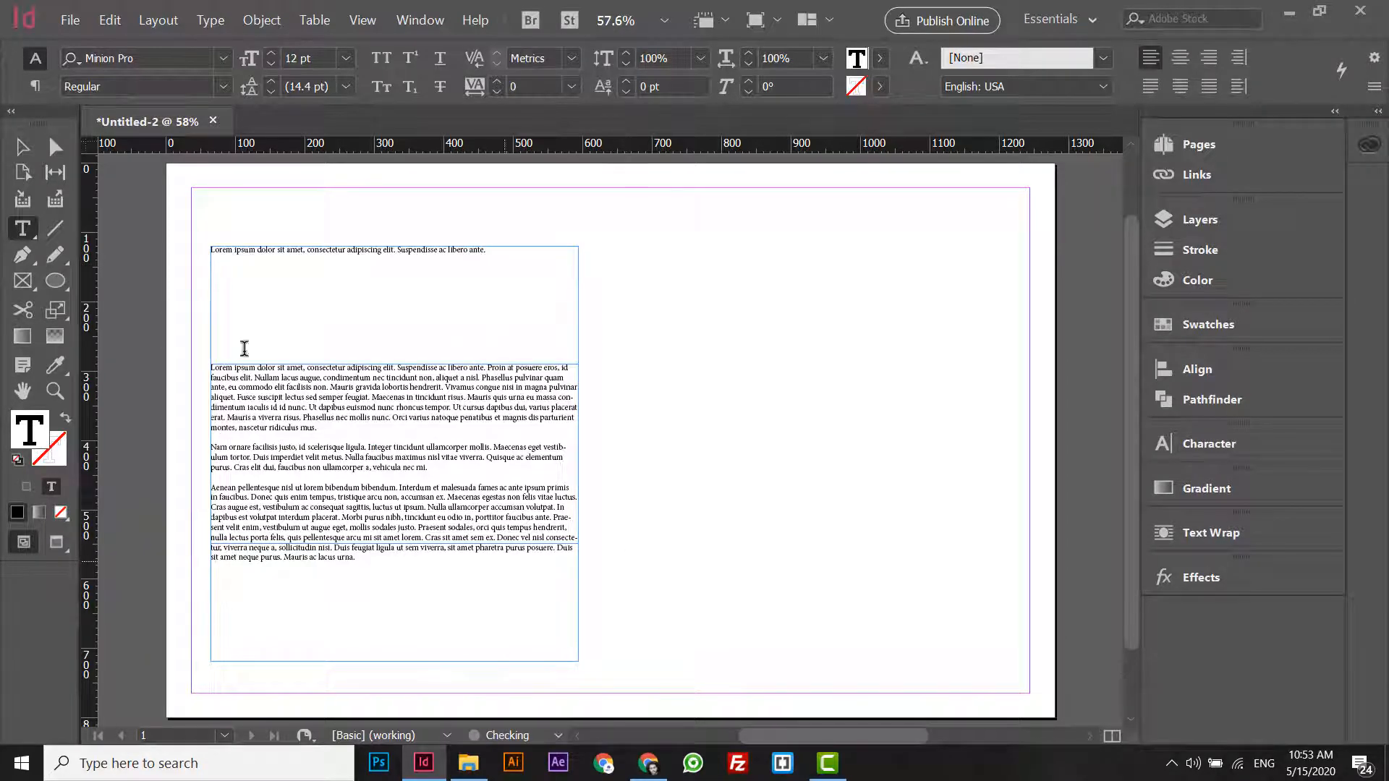
pyautogui.press('Escape')
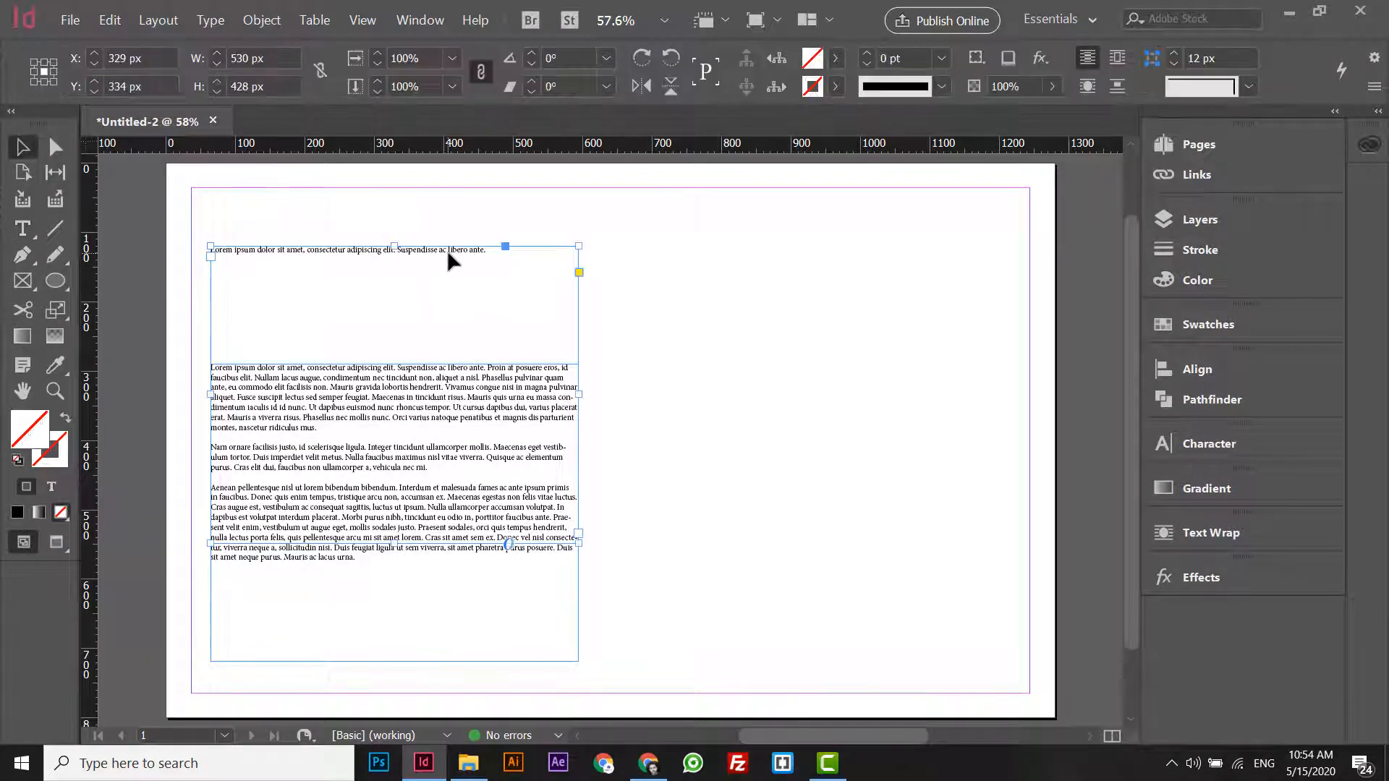
pyautogui.moveTo(395, 543); pyautogui.dragTo(399, 289)
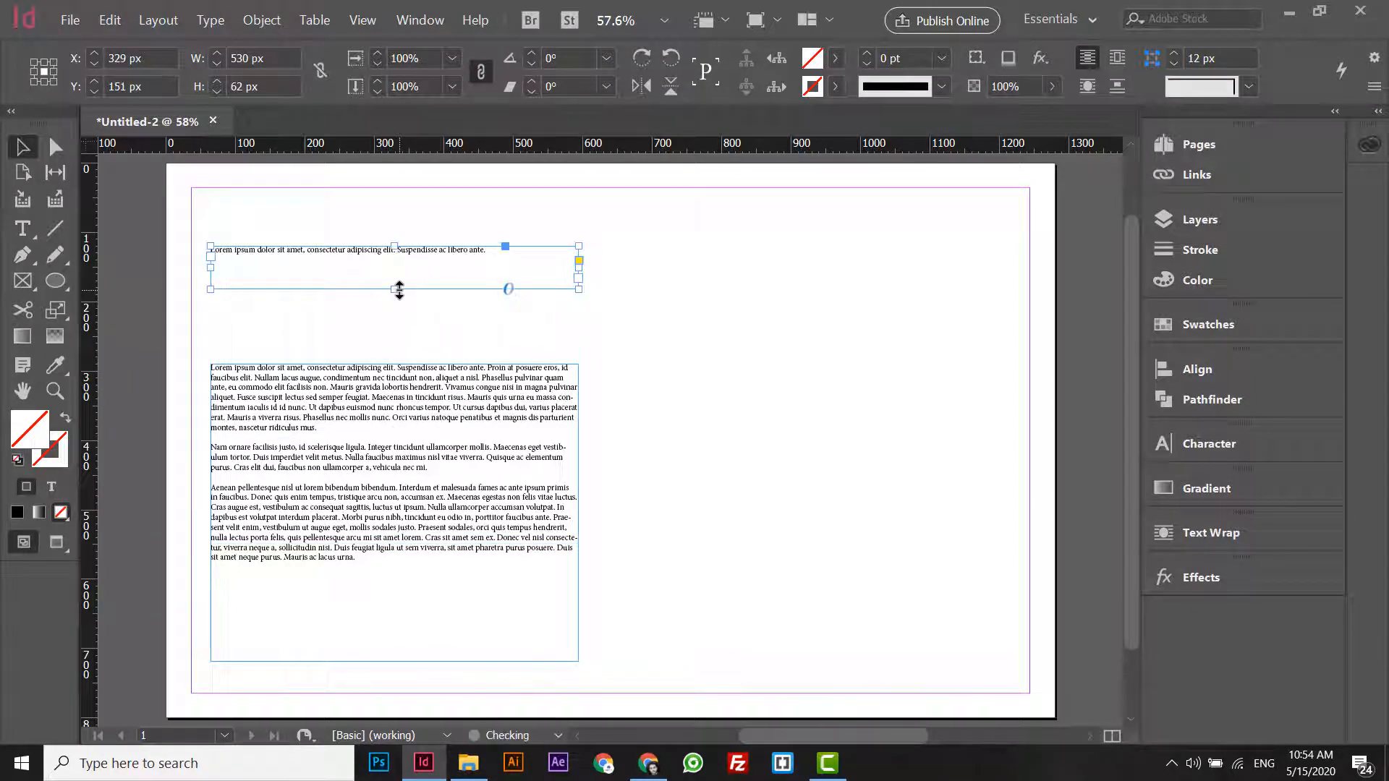
# - Select the upper frame's text line, show its character settings and switch the workspace to Typography
pyautogui.press('ctrl+KP_Add')
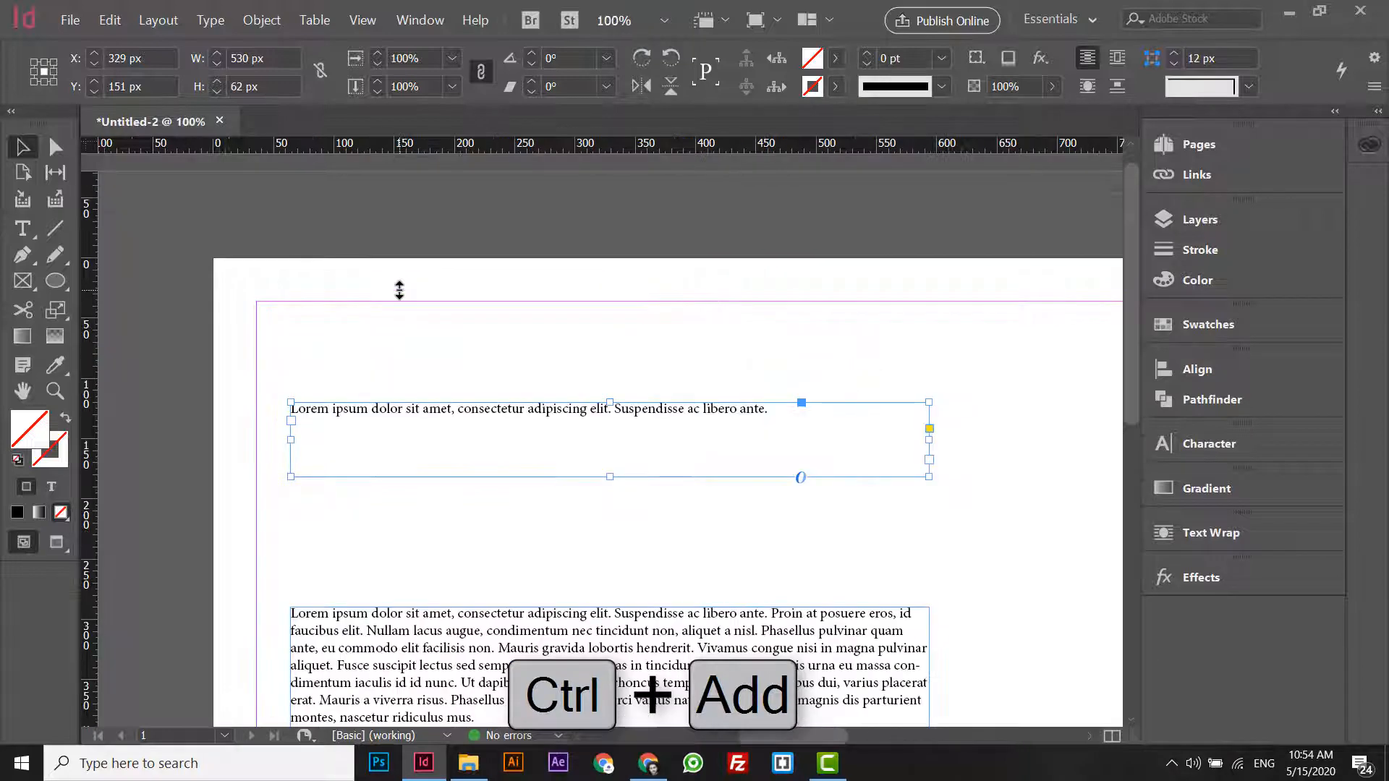
pyautogui.tripleClick(470, 411)
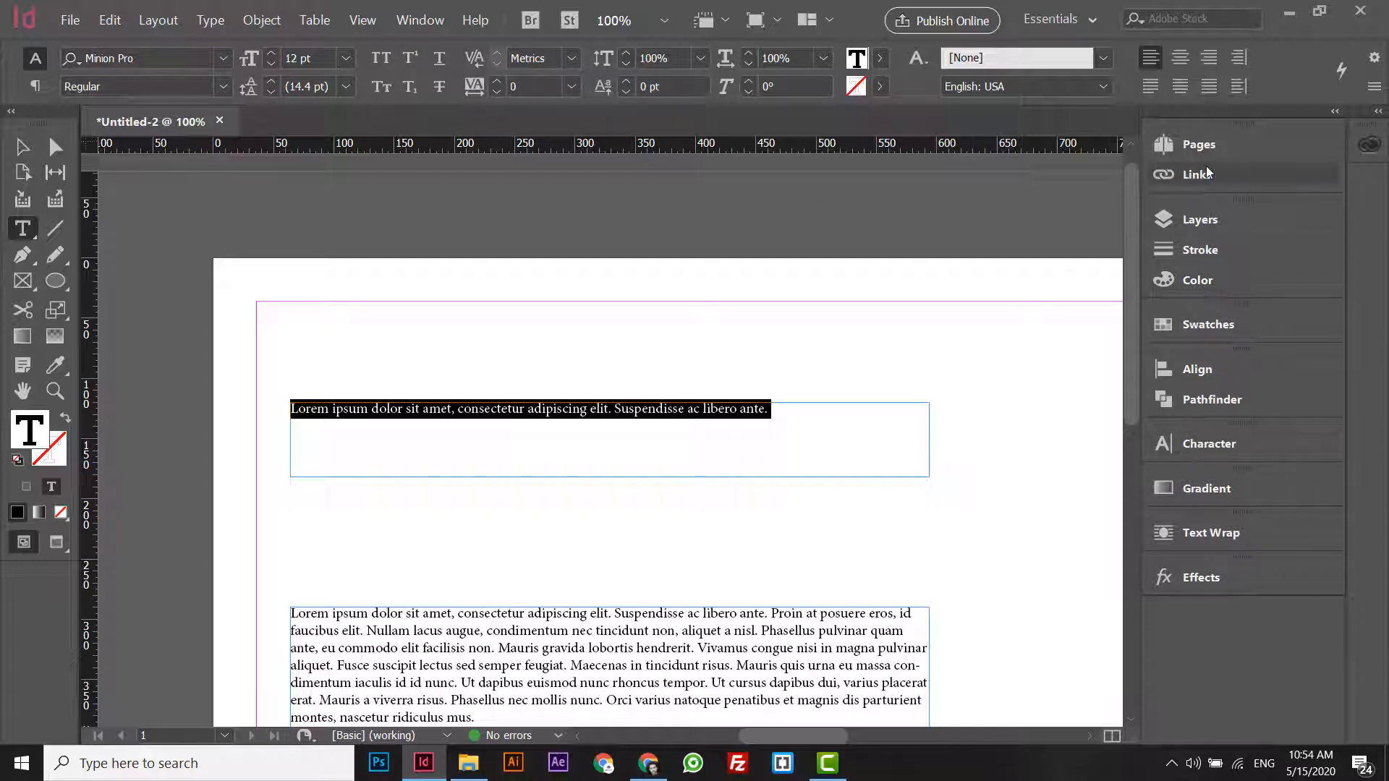
pyautogui.click(1199, 446)
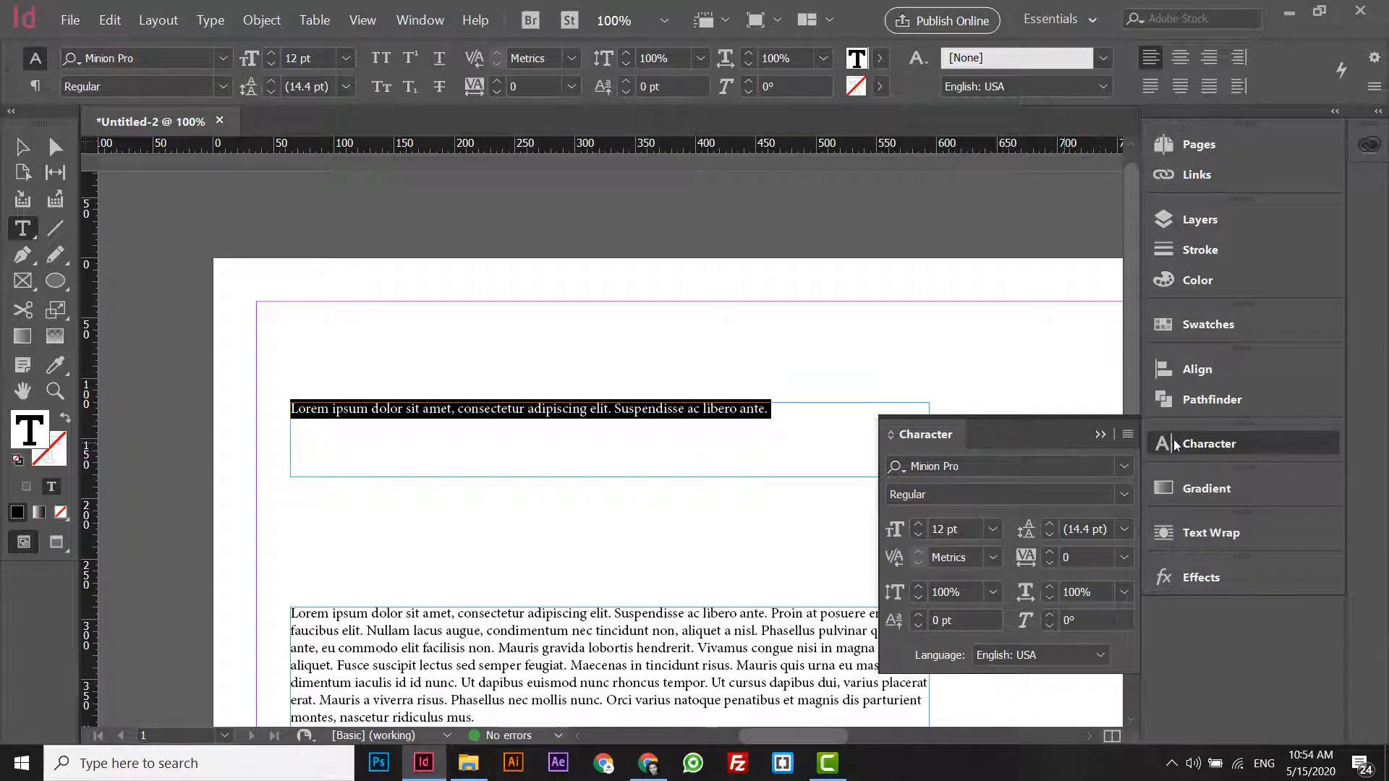
pyautogui.click(1058, 22)
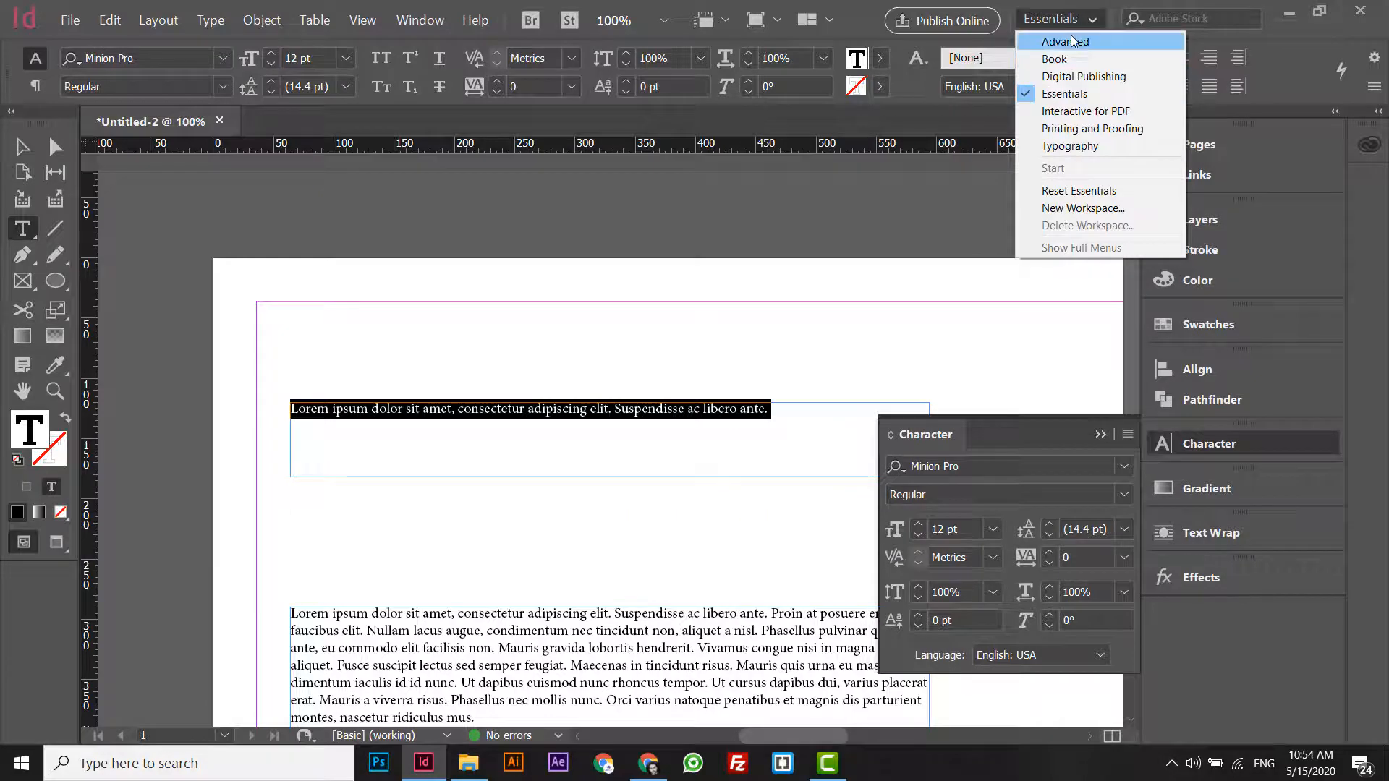
pyautogui.click(1089, 147)
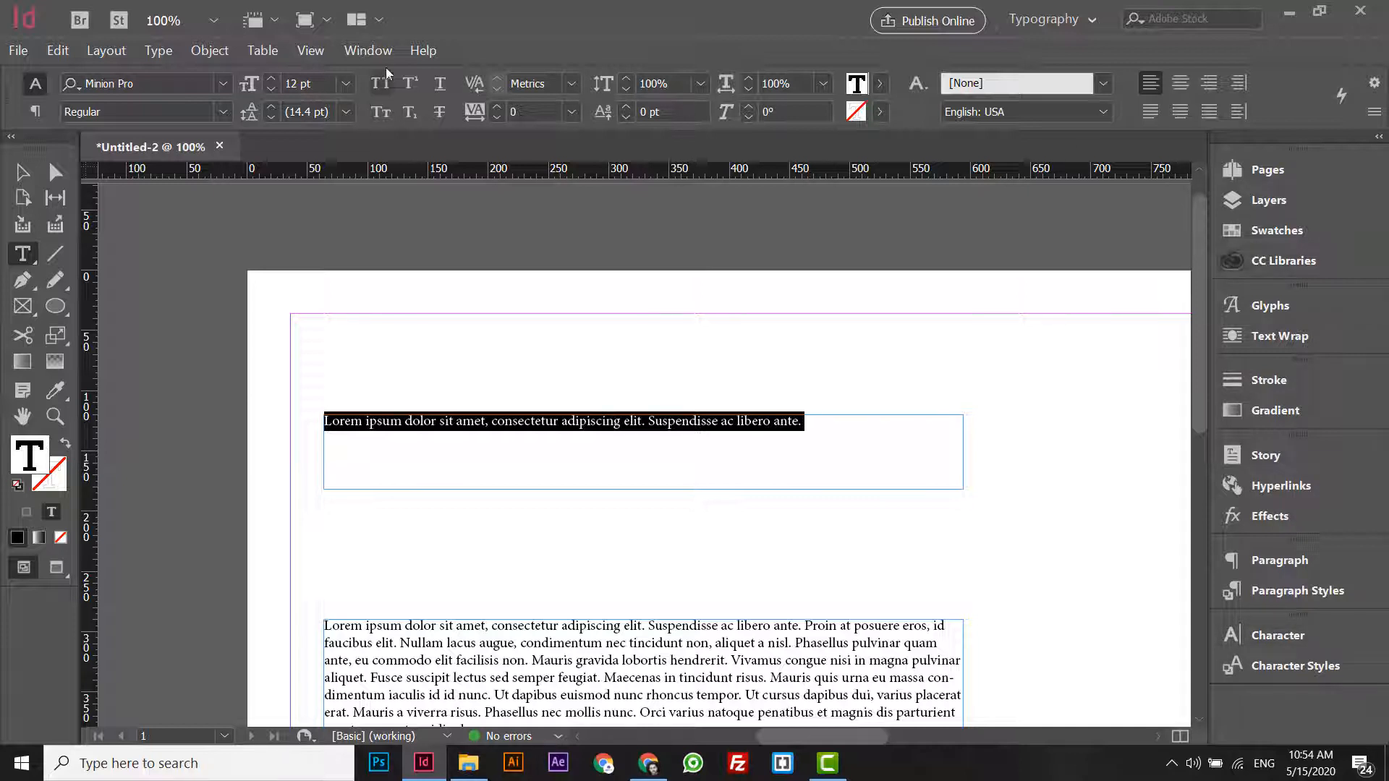
pyautogui.click(370, 53)
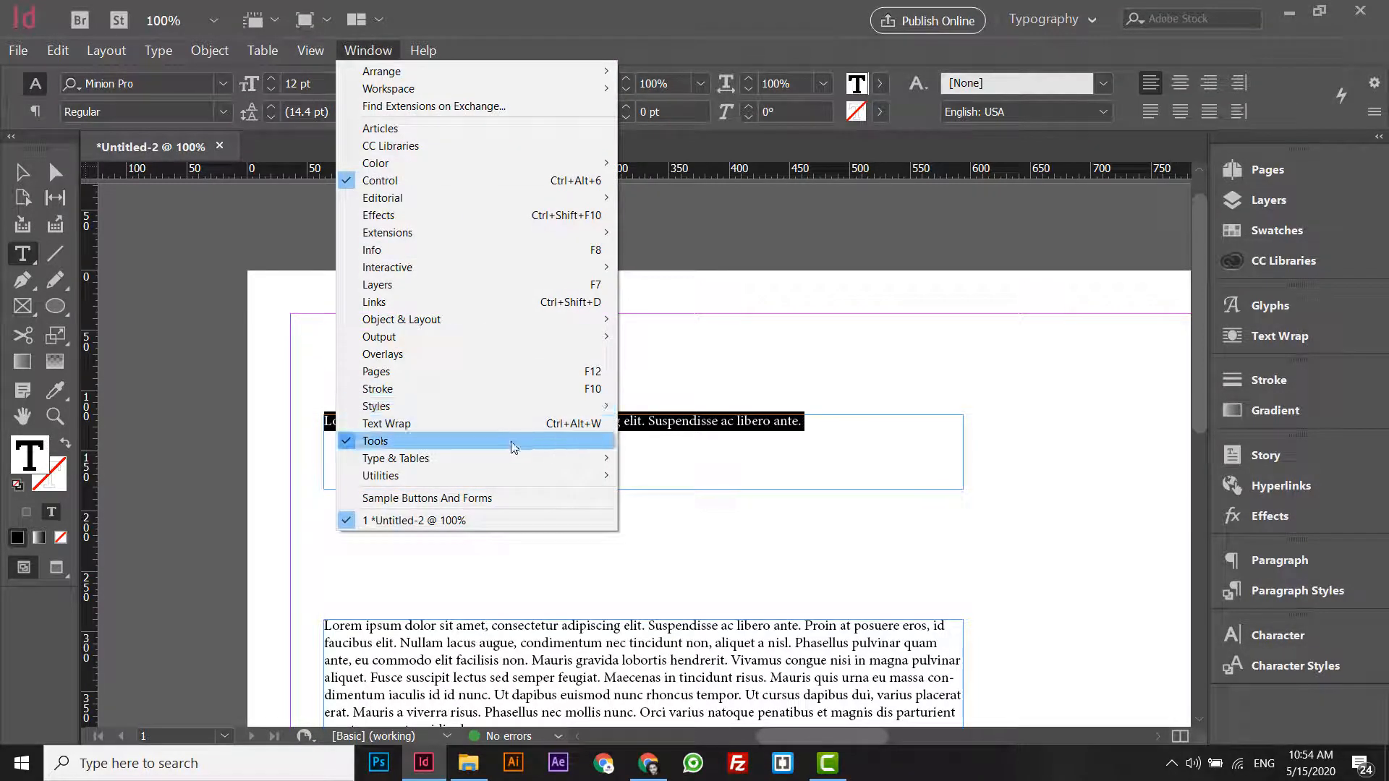
pyautogui.moveTo(521, 409)
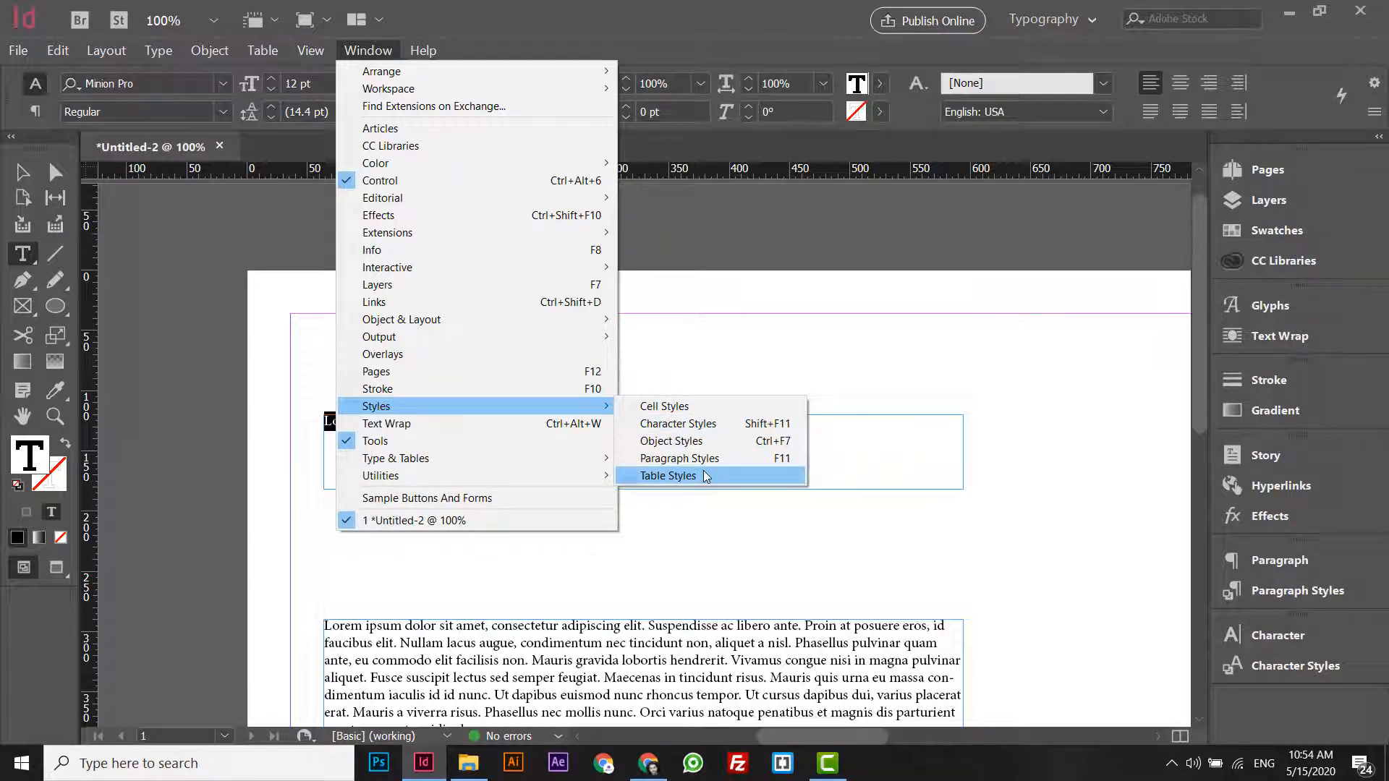
pyautogui.click(366, 427)
# - Set the font size of the whole upper text line to 25 pt
pyautogui.tripleClick(367, 427)
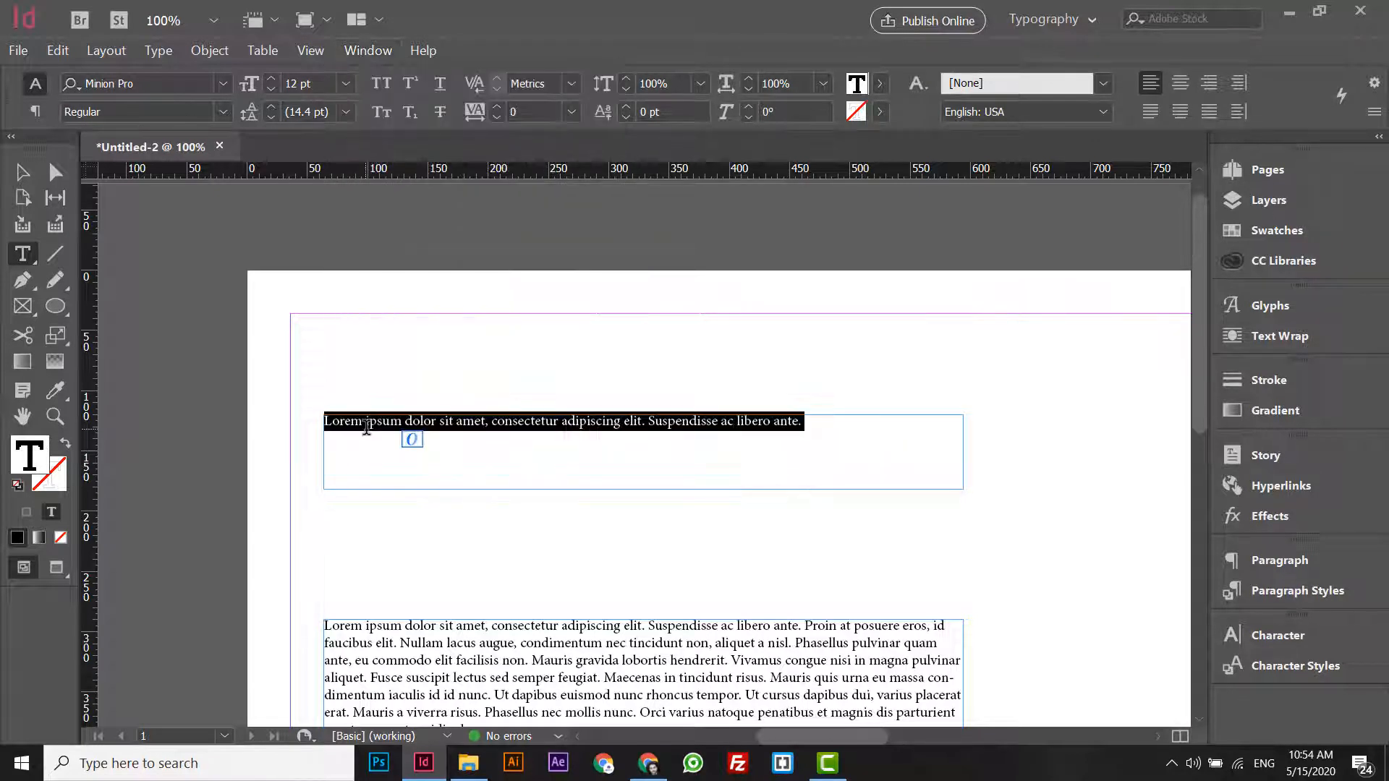
pyautogui.click(270, 81)
pyautogui.click(271, 81)
pyautogui.click(270, 81)
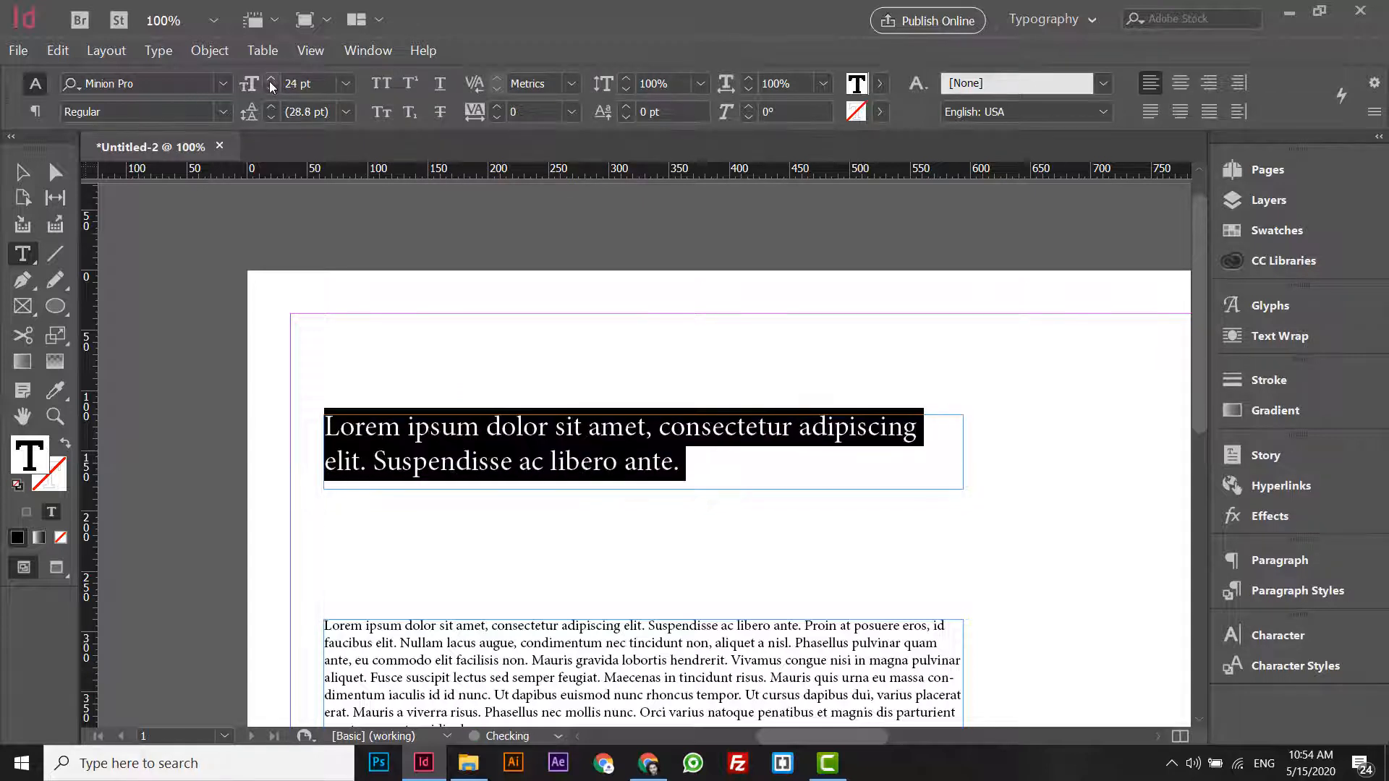
pyautogui.click(1275, 635)
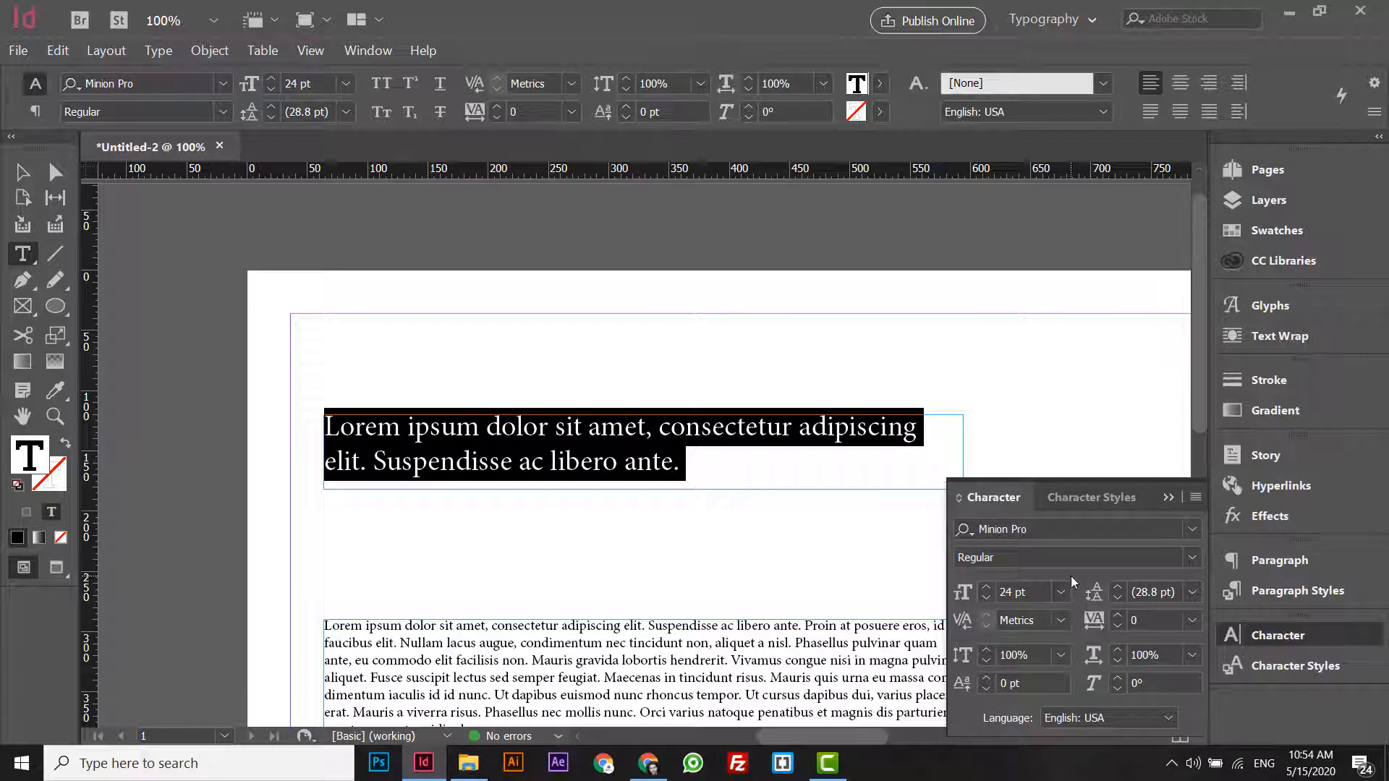
pyautogui.click(986, 588)
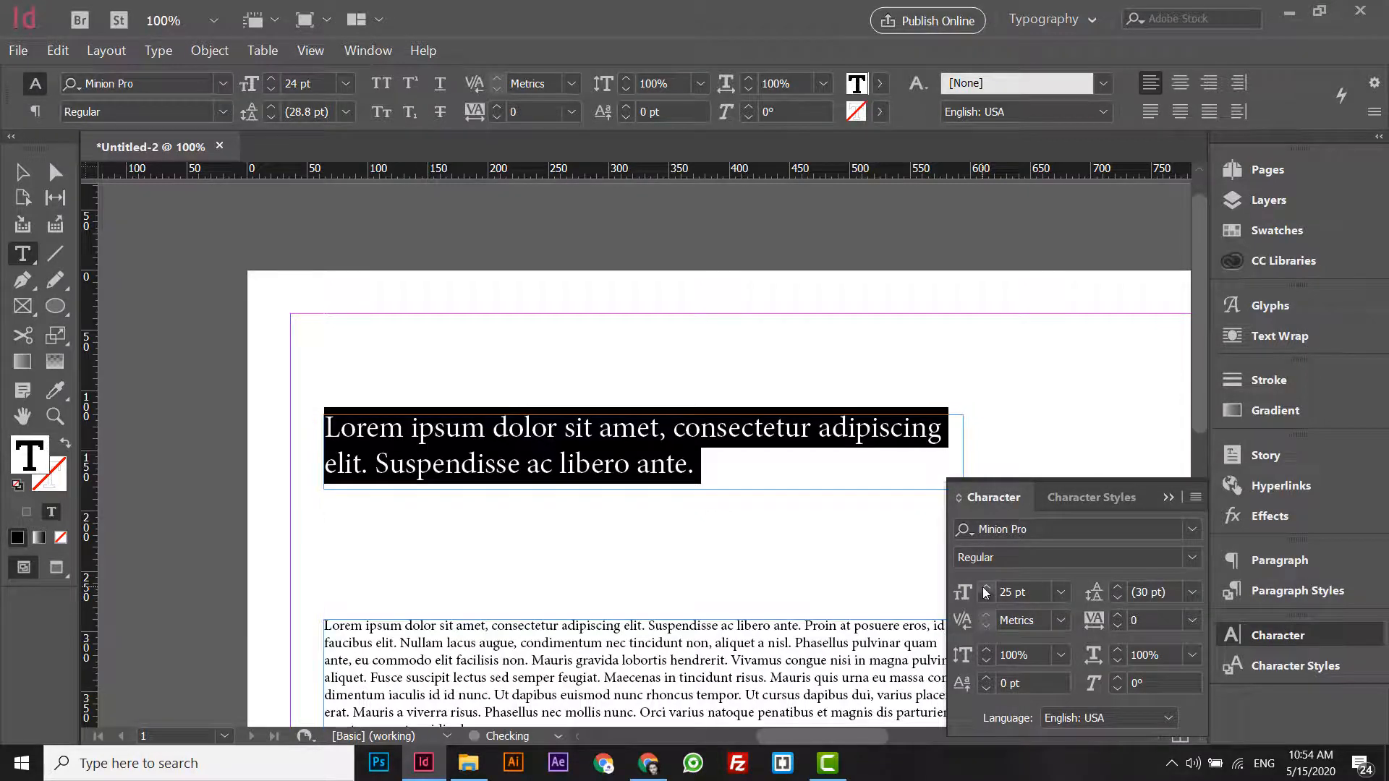
pyautogui.click(1170, 498)
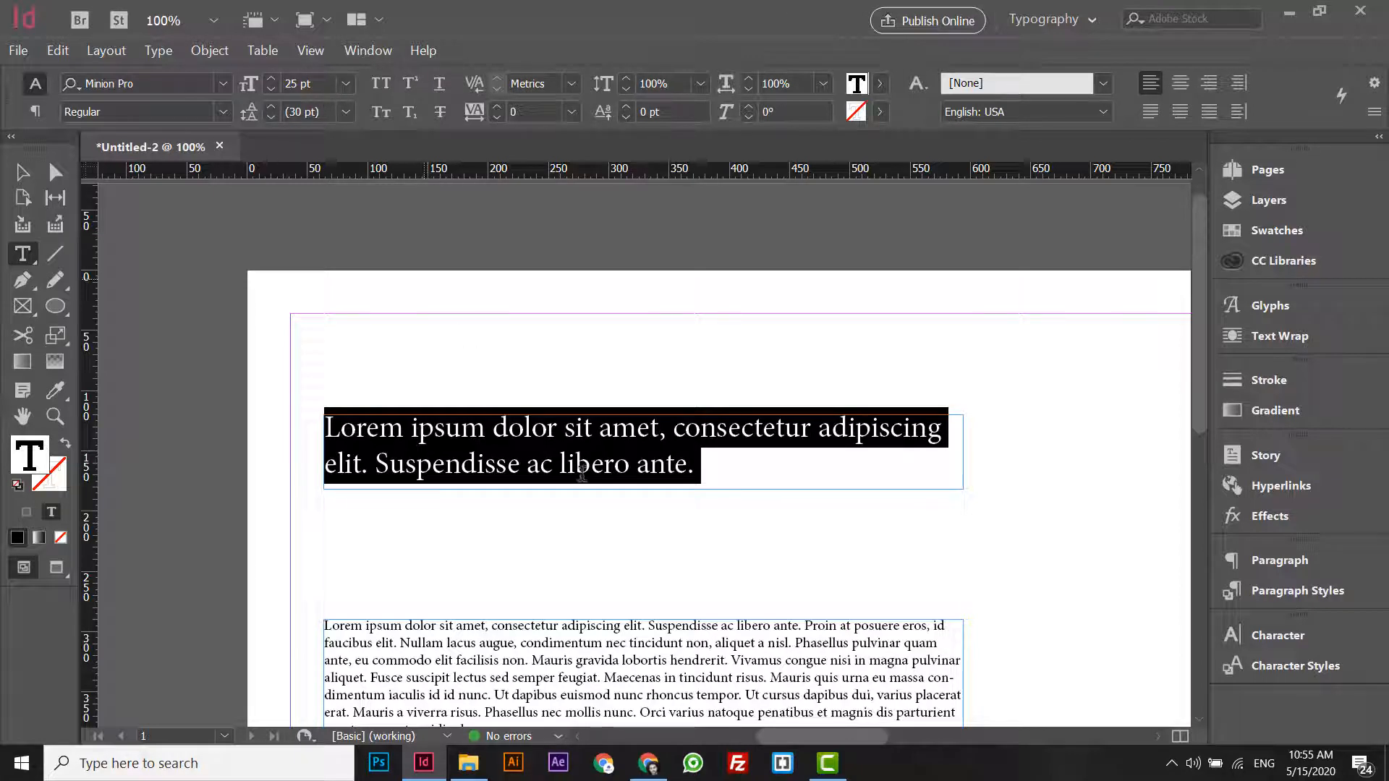
# - Set the font of the whole heading text to Poppins SemiBold
pyautogui.click(494, 427)
pyautogui.click(813, 450)
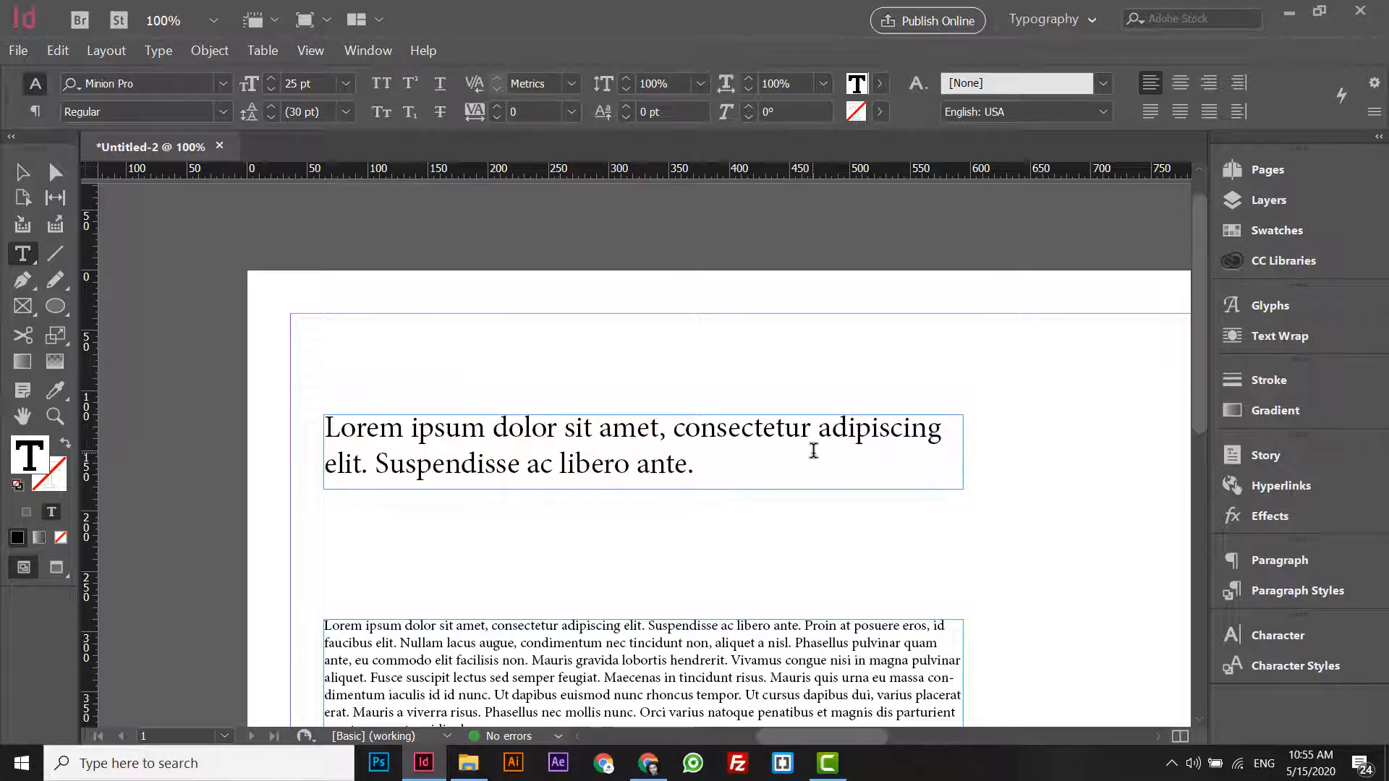
pyautogui.moveTo(809, 453); pyautogui.dragTo(323, 427)
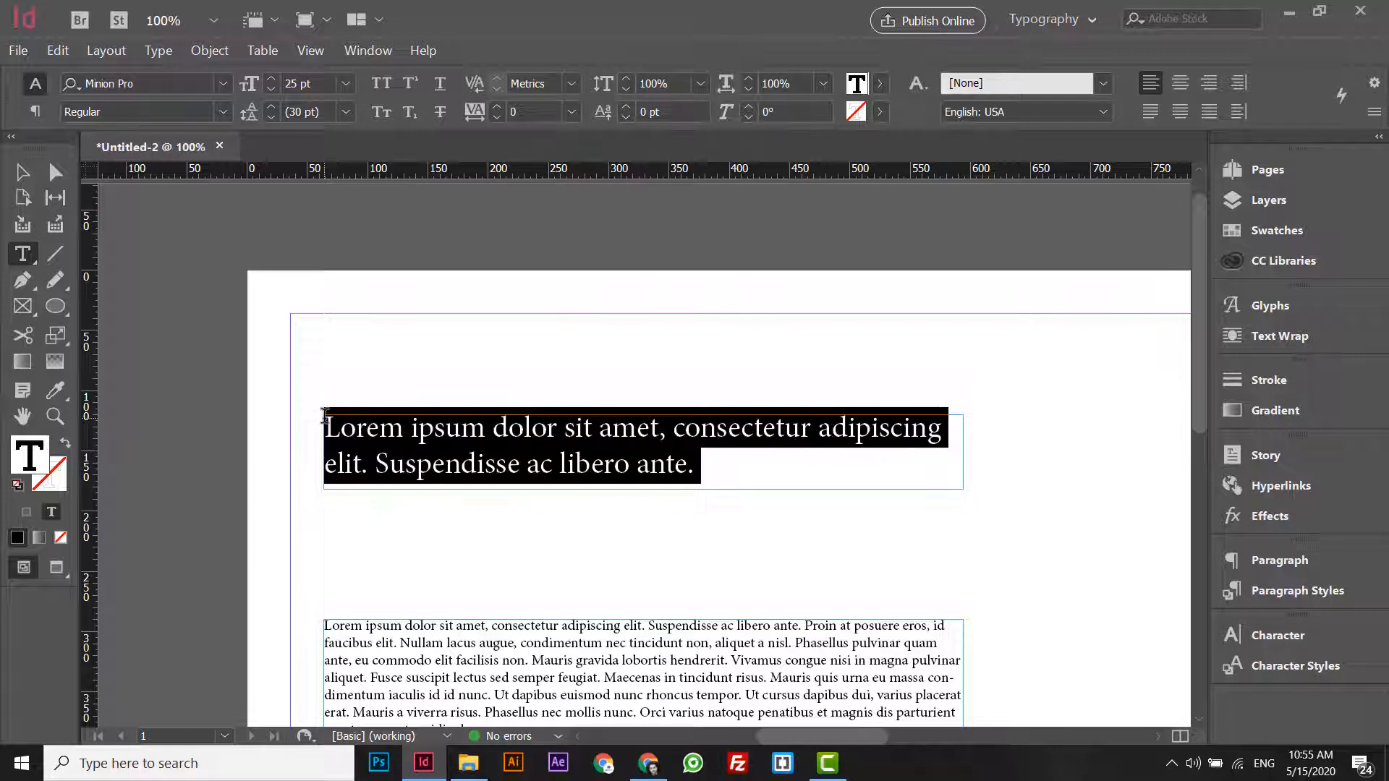
pyautogui.click(143, 83)
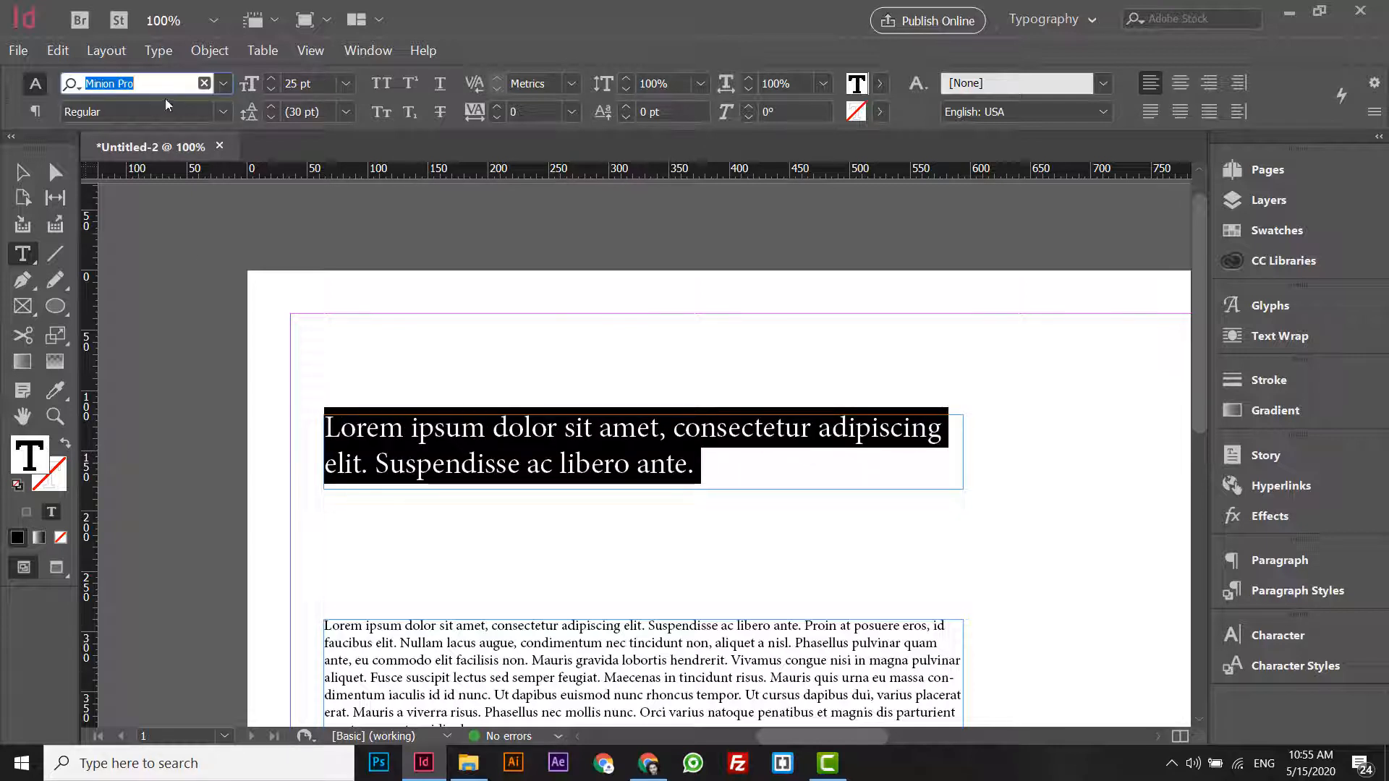
pyautogui.click(223, 83)
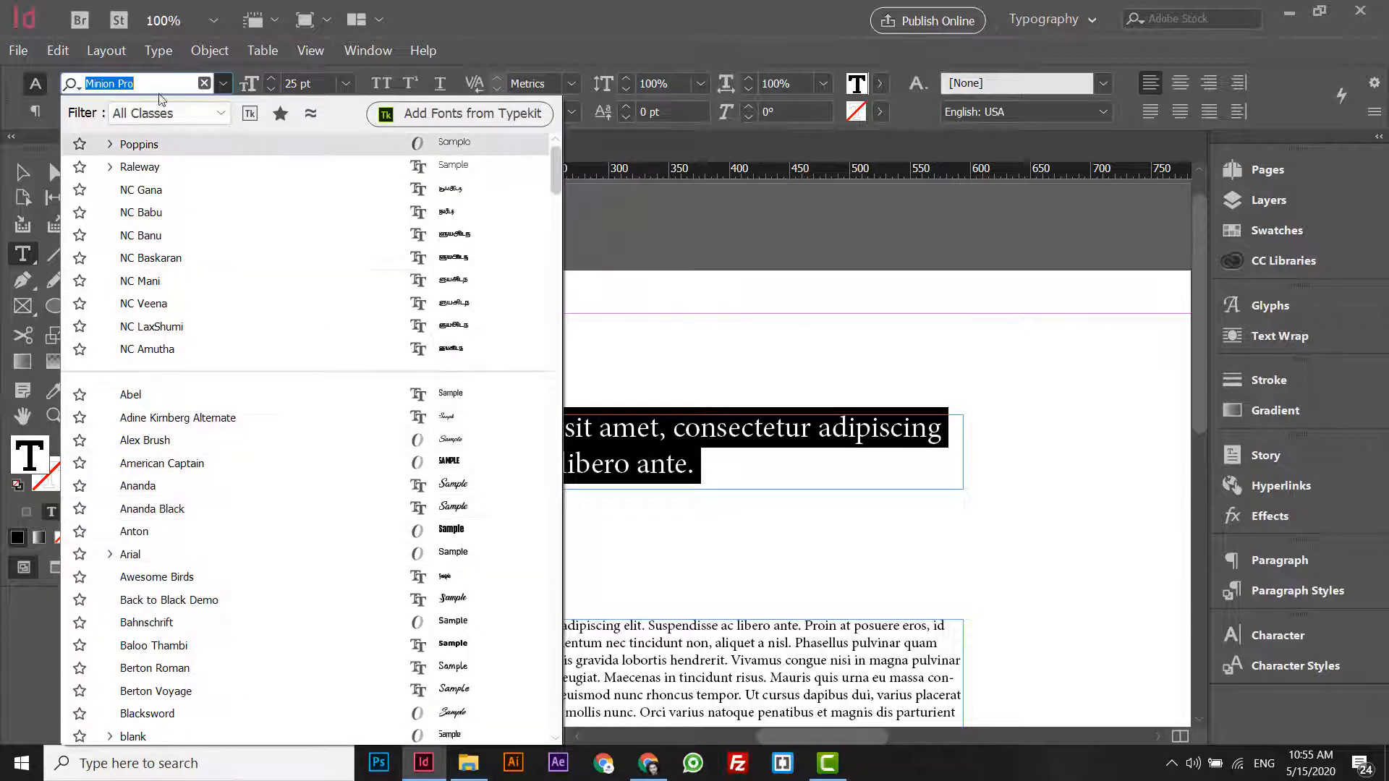
pyautogui.write('pop')
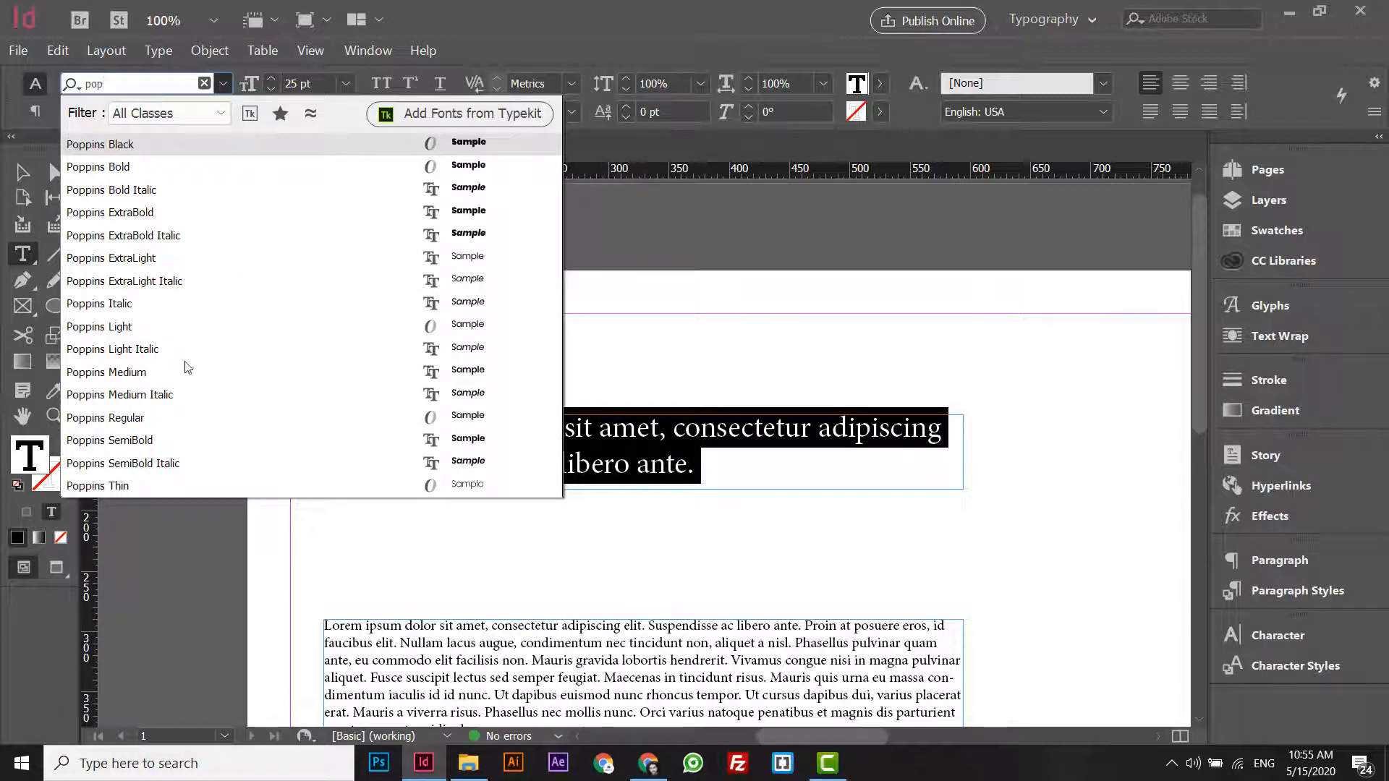
pyautogui.click(180, 440)
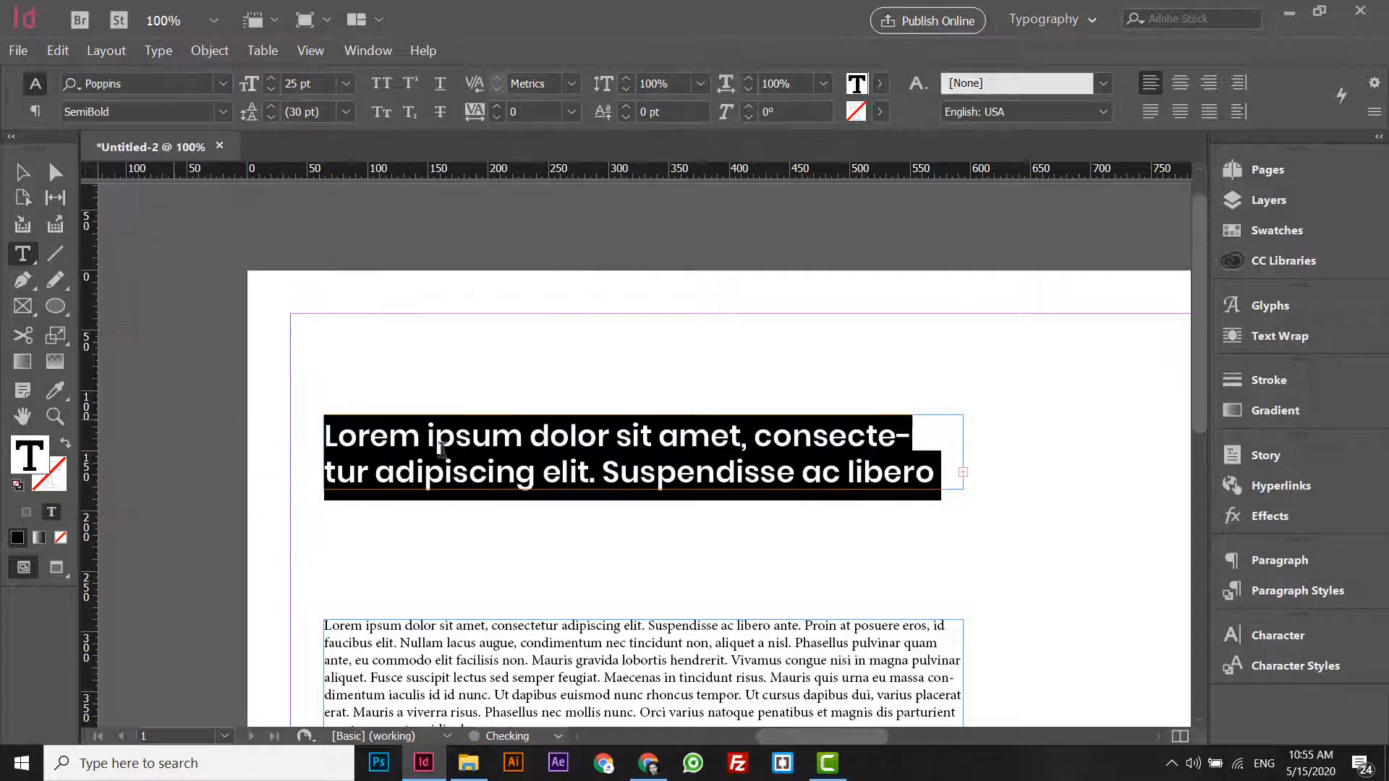
# - Extend the heading's text frame downward to about 104 px high
pyautogui.click(444, 467)
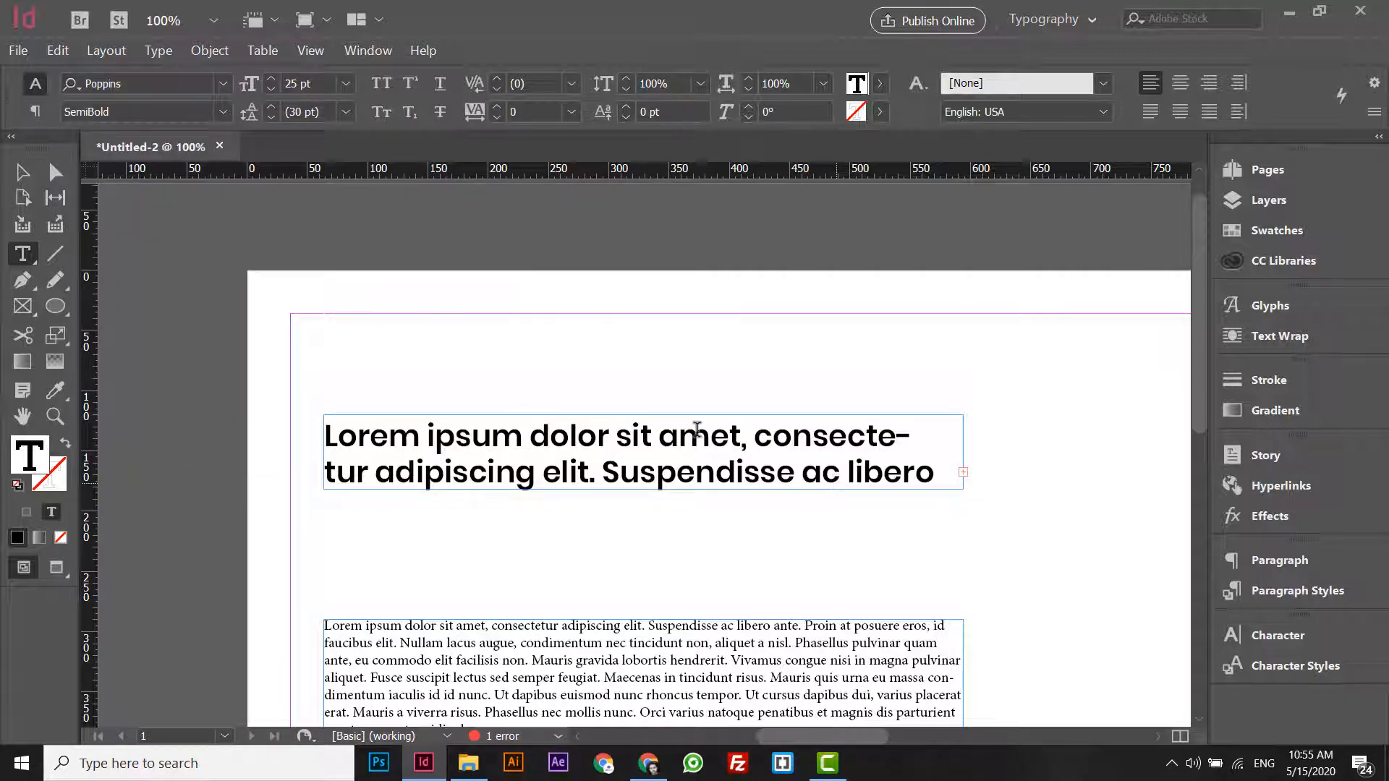
pyautogui.press('Escape')
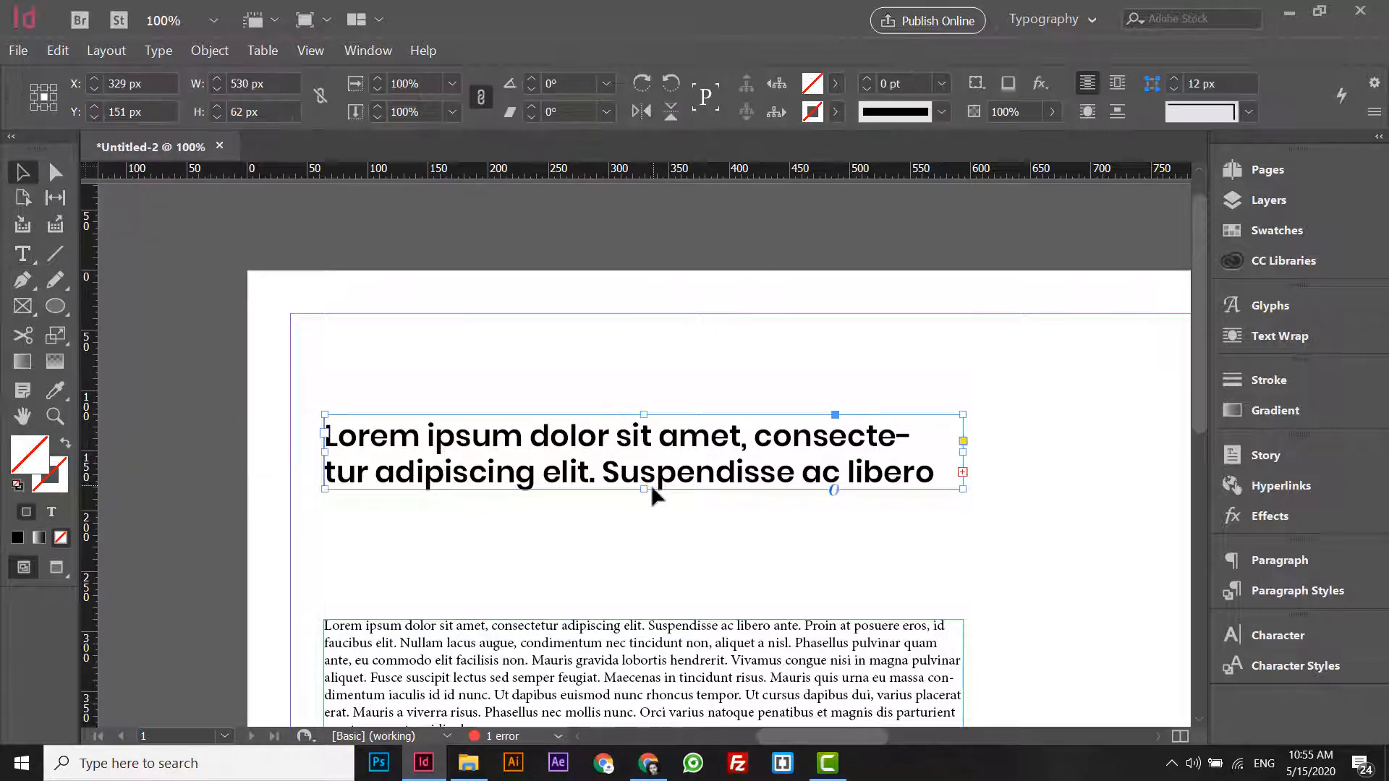
pyautogui.moveTo(652, 489); pyautogui.dragTo(651, 540)
# - Colour the words "consectetur adipiscing elit." in the heading dark green with a custom RGB text fill
pyautogui.doubleClick(701, 429)
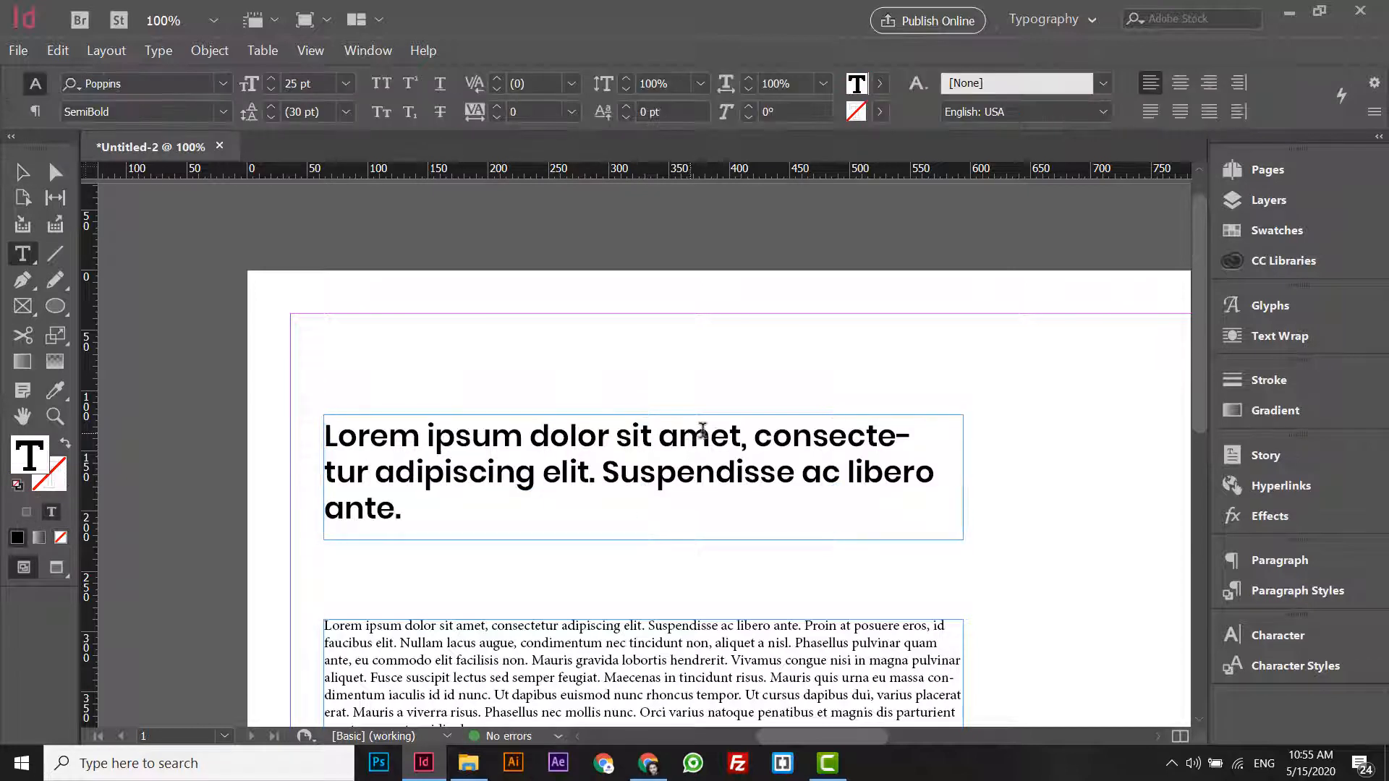
pyautogui.moveTo(755, 434); pyautogui.dragTo(594, 464)
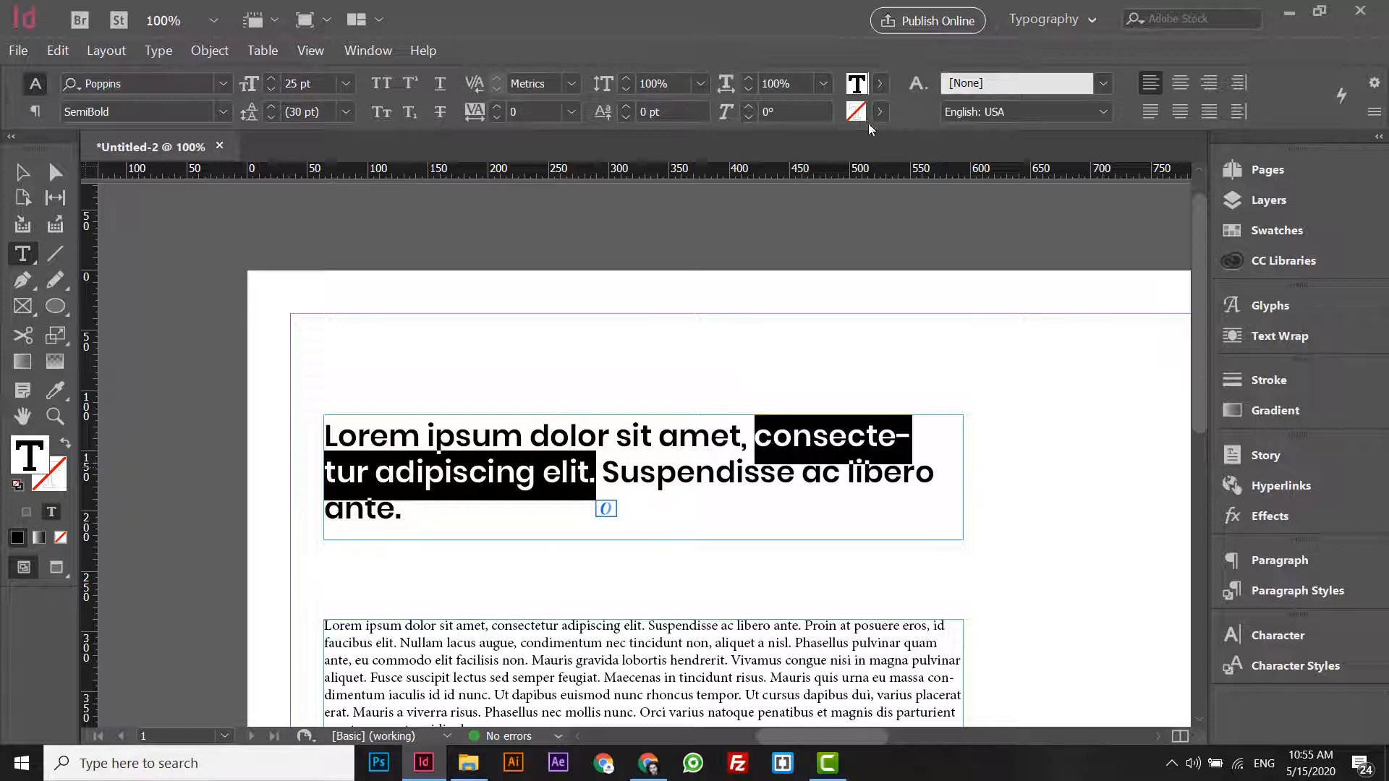
pyautogui.click(883, 84)
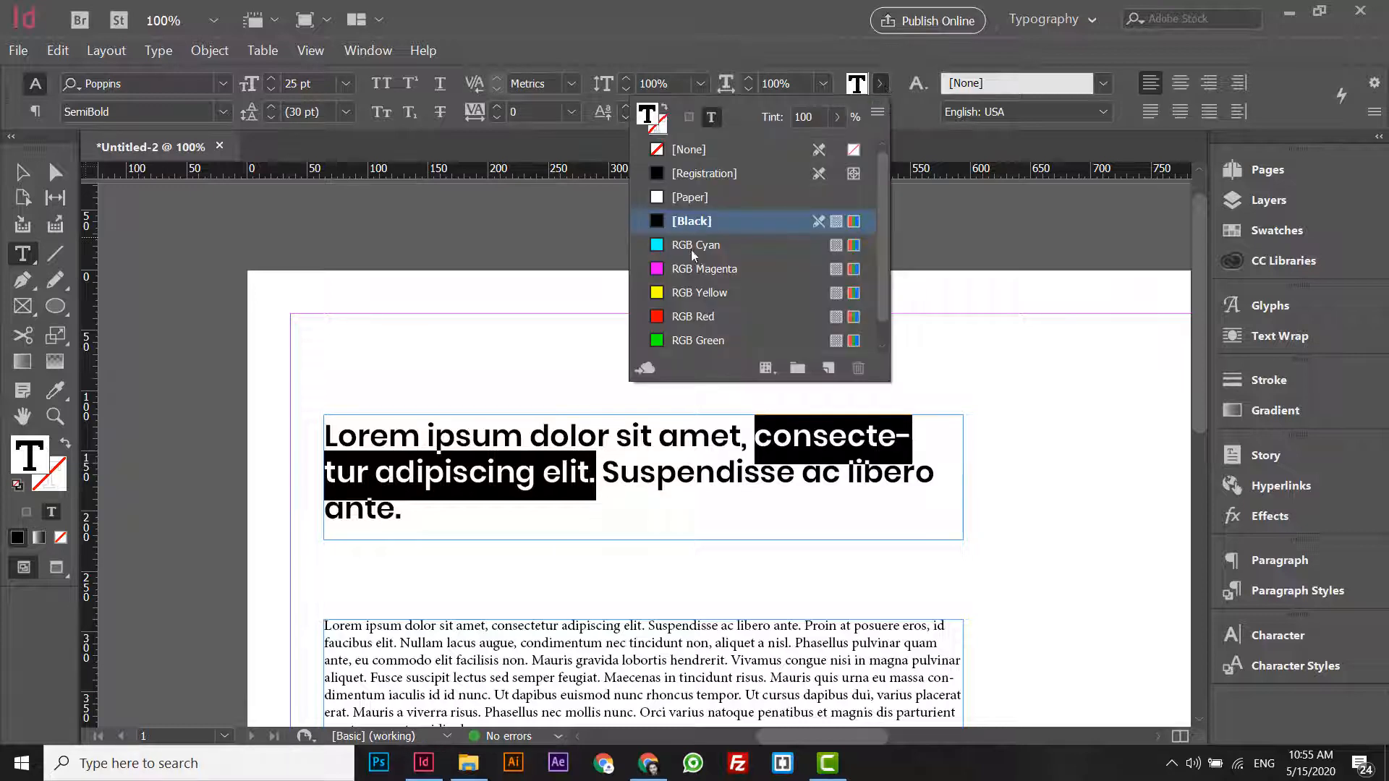
pyautogui.doubleClick(857, 84)
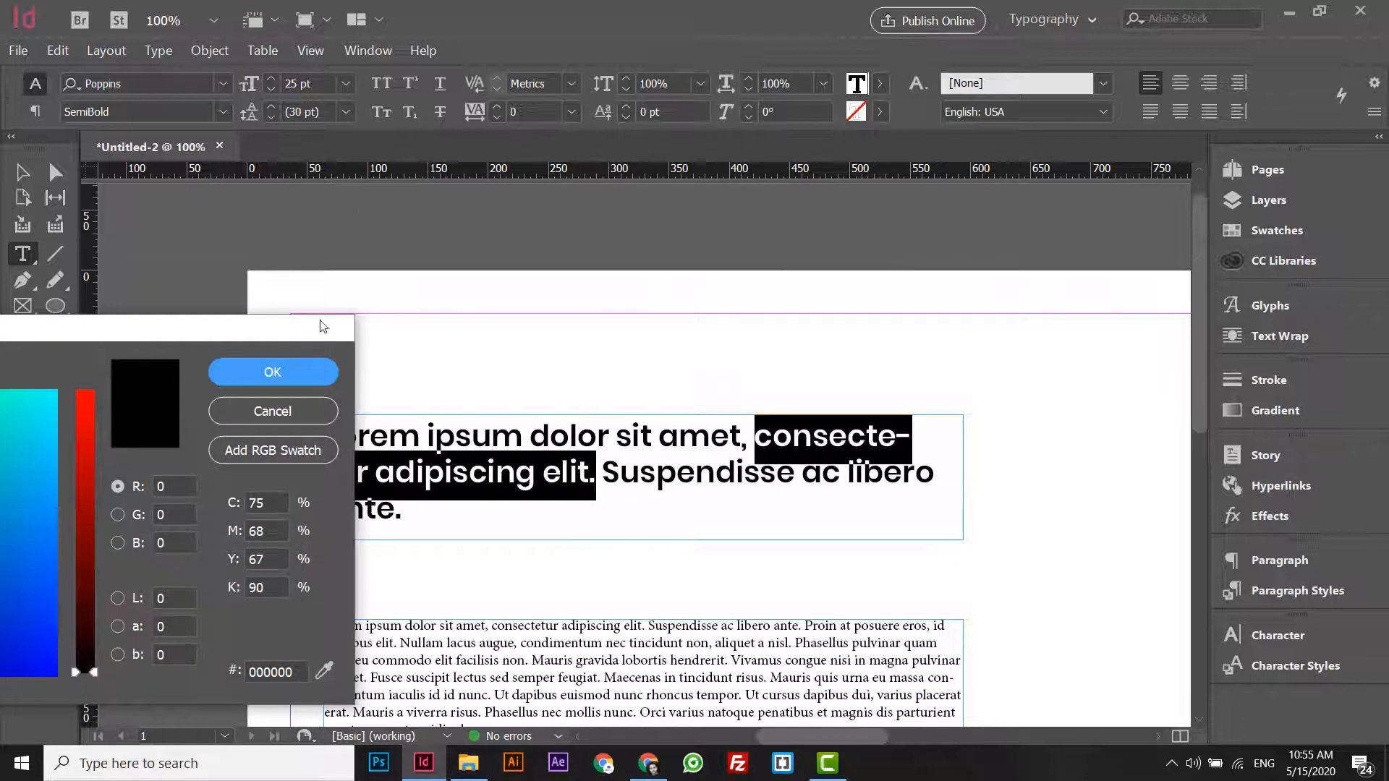
pyautogui.moveTo(320, 319); pyautogui.dragTo(1072, 225)
pyautogui.moveTo(635, 471)
pyautogui.mouseDown()
pyautogui.moveTo(546, 477)
pyautogui.moveTo(544, 458)
pyautogui.mouseUp()
pyautogui.click(1008, 280)
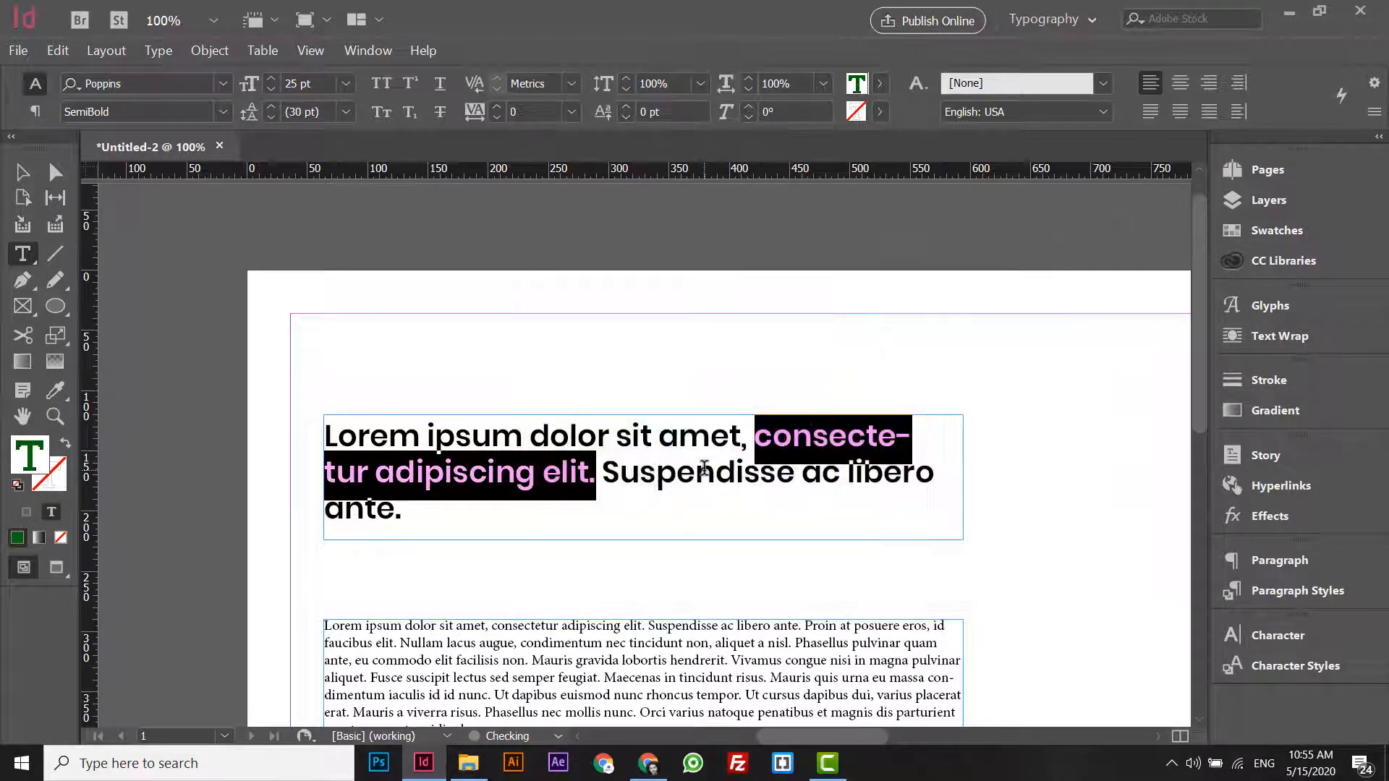
pyautogui.click(696, 472)
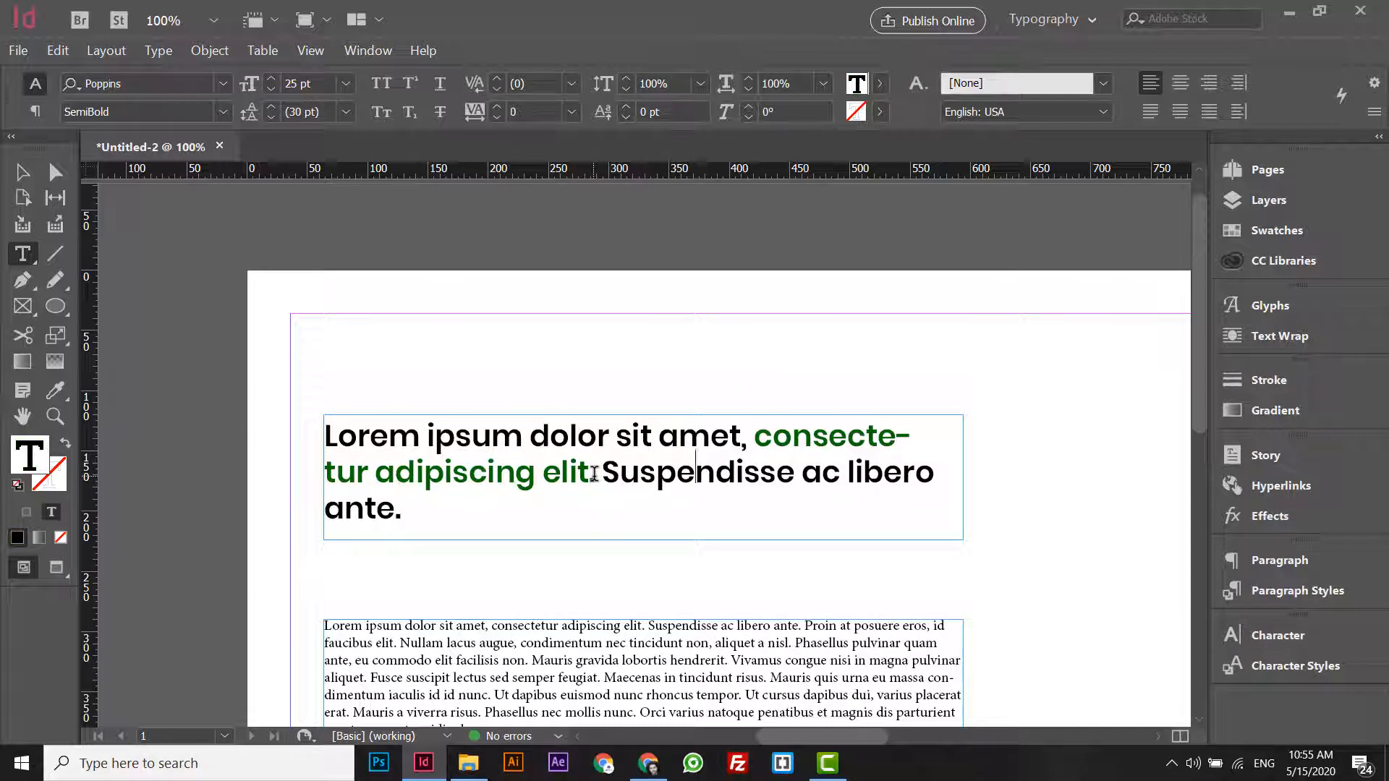
# - Try a bright green fill on the heading's text frame and undo it
pyautogui.click(18, 180)
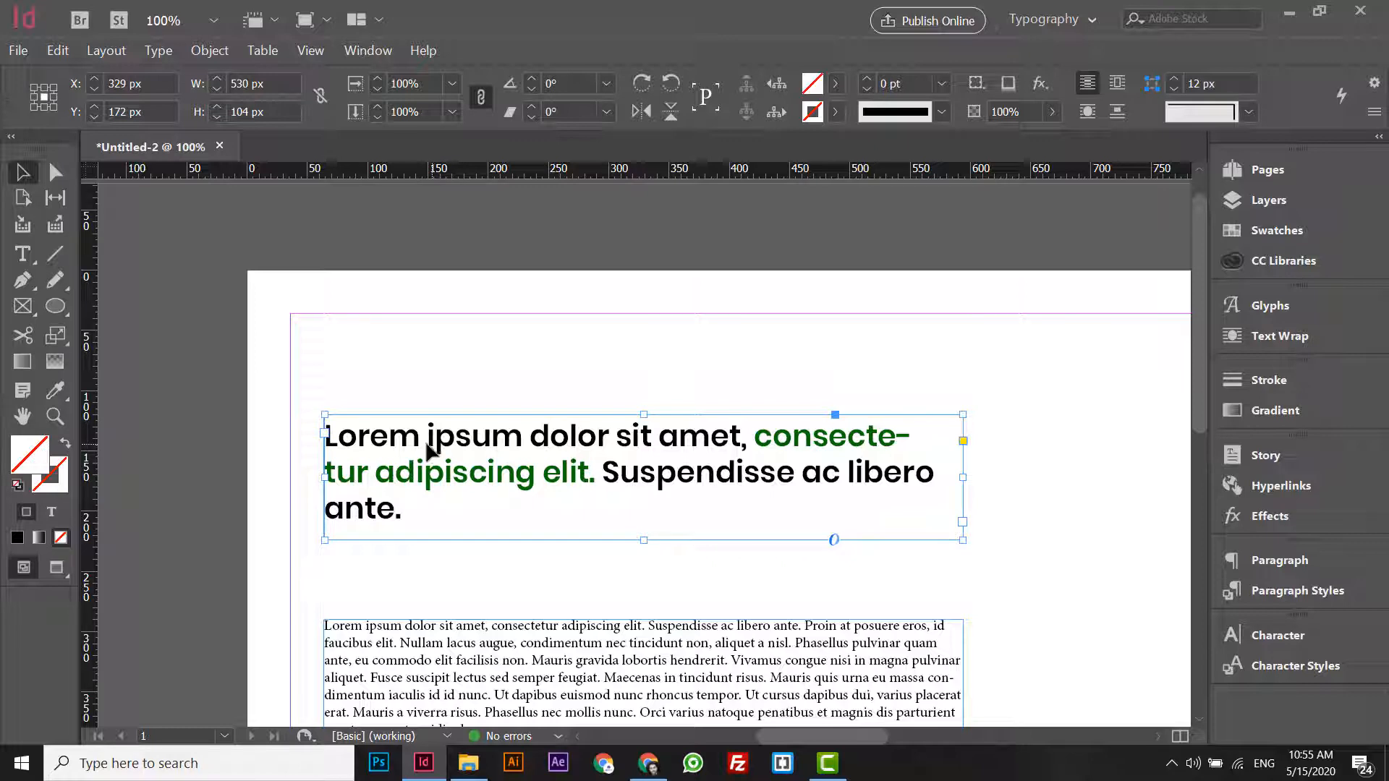
pyautogui.doubleClick(29, 458)
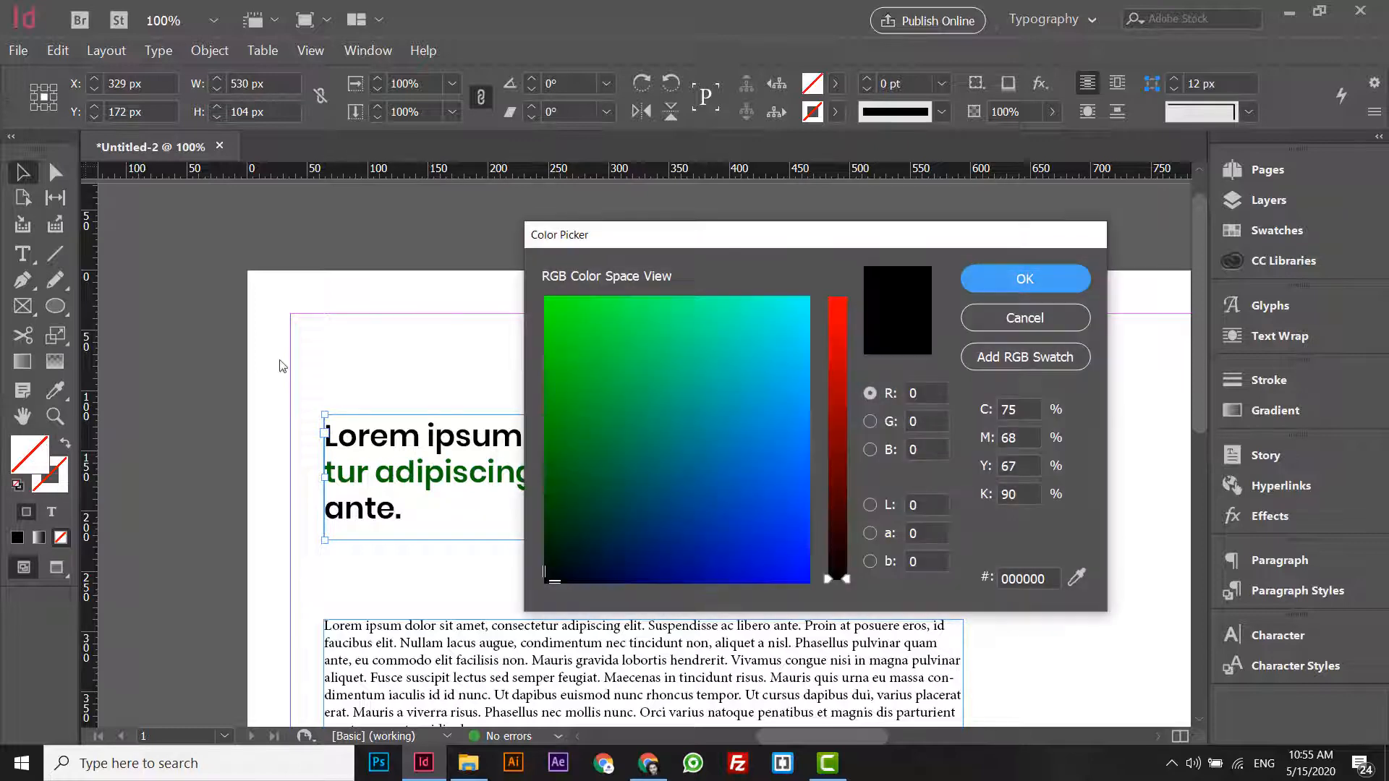
pyautogui.click(573, 365)
pyautogui.click(1033, 273)
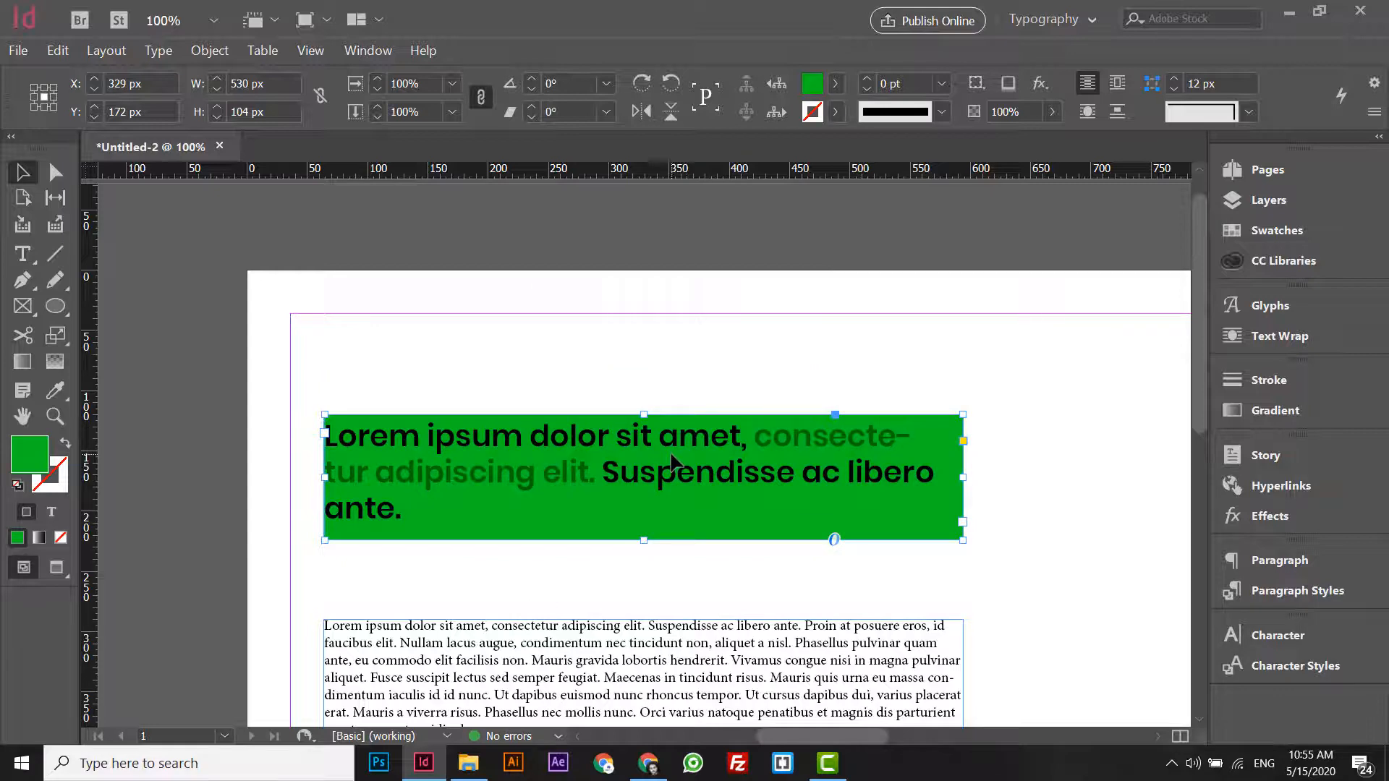
pyautogui.hotkey('ctrl', 'z')
# - Delete "Suspendisse ac libero ante." from the end of the heading
pyautogui.doubleClick(652, 449)
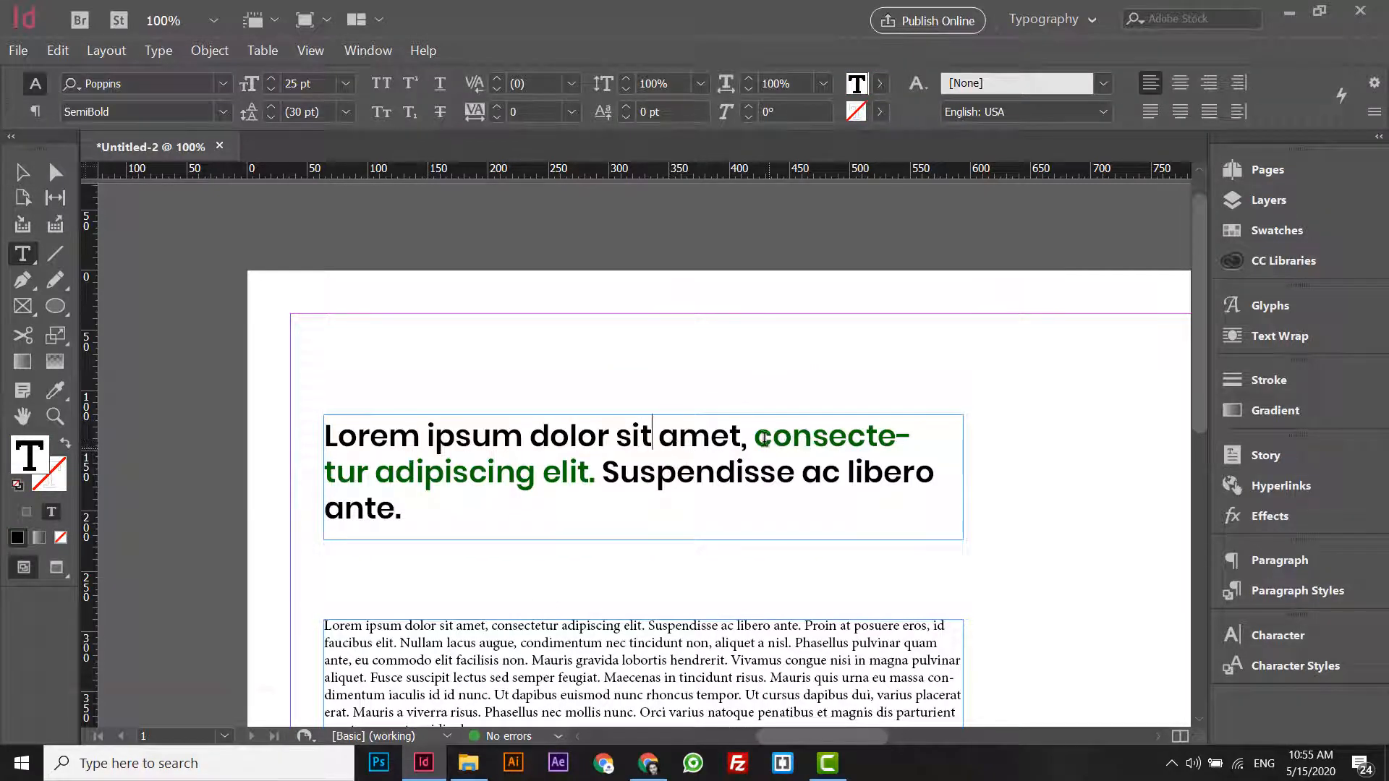
pyautogui.moveTo(758, 439); pyautogui.dragTo(642, 558)
pyautogui.press('BackSpace')
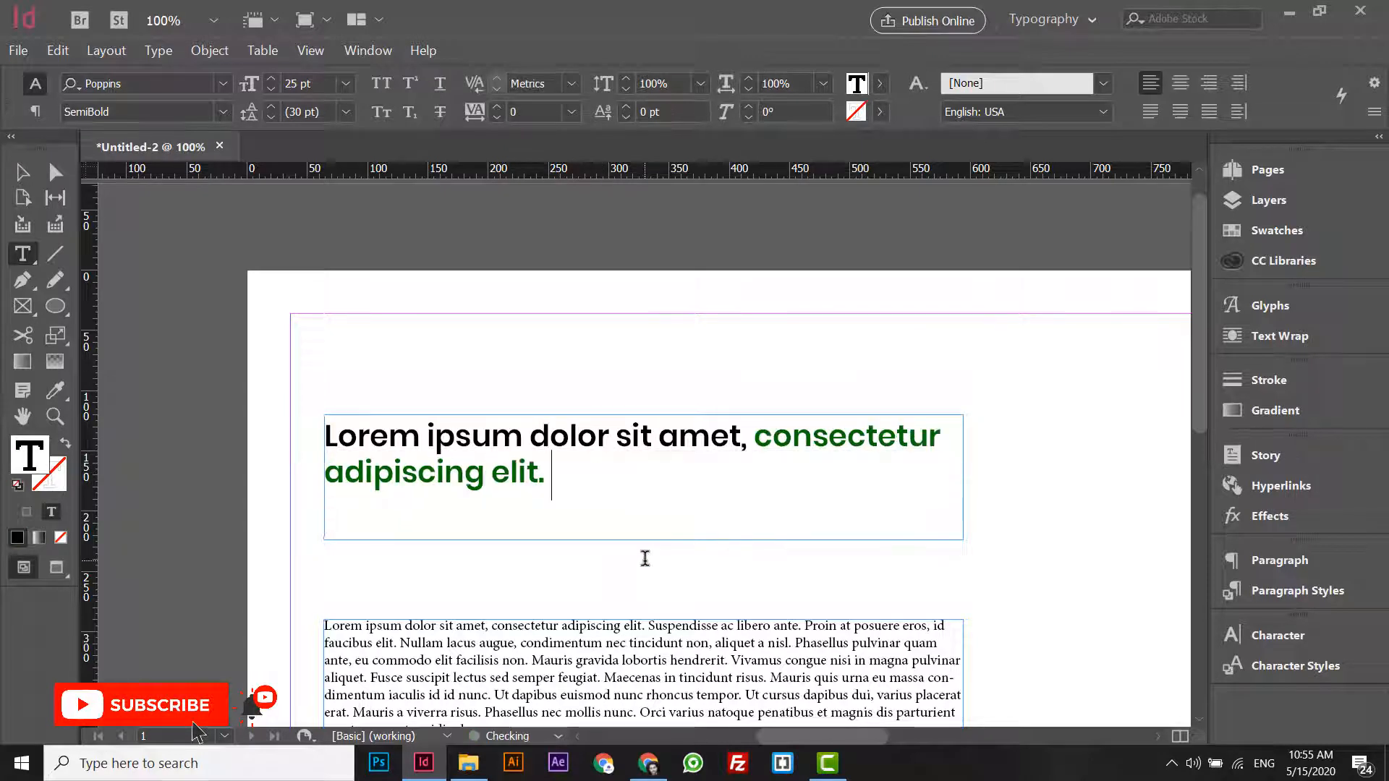
# - Try small caps on the green words "consectetur adipiscing elit." and set them to all caps
pyautogui.moveTo(756, 434); pyautogui.dragTo(785, 478)
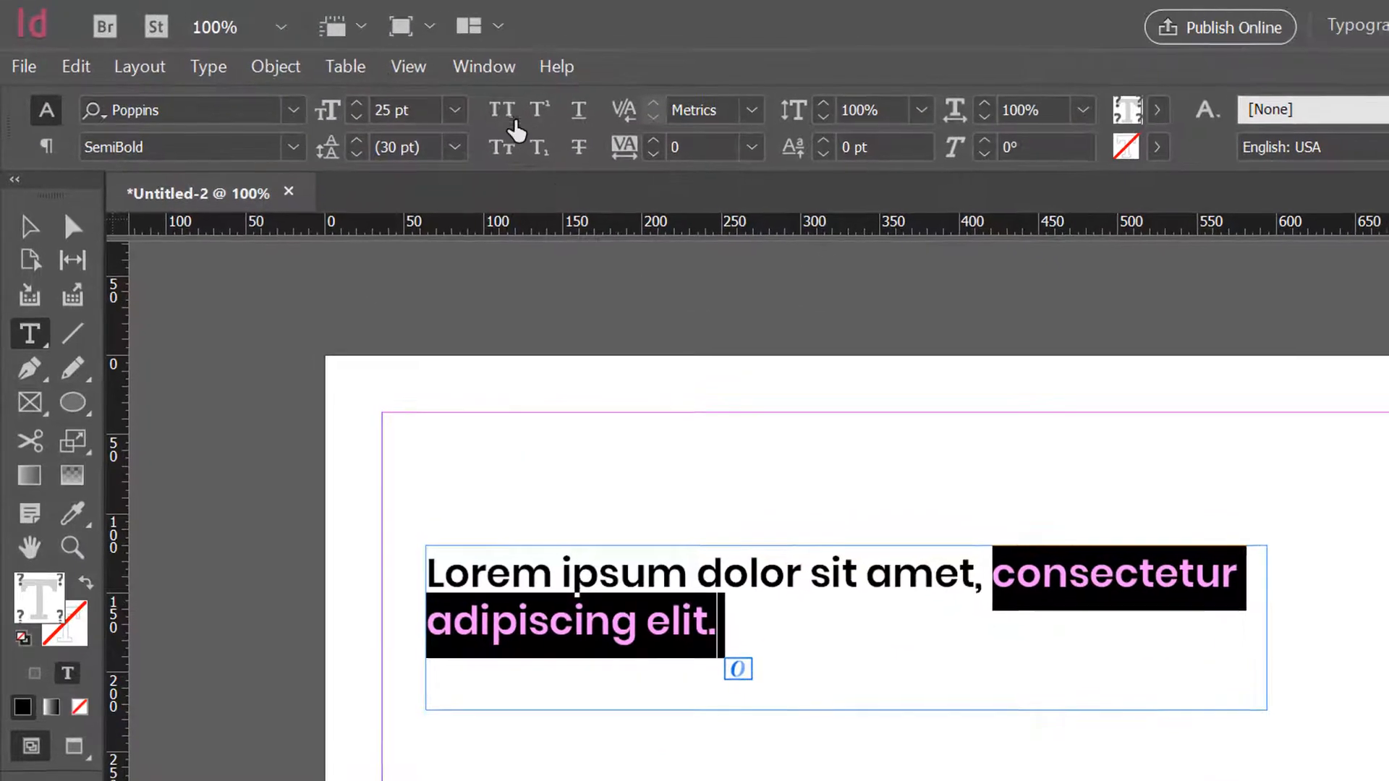
pyautogui.click(513, 129)
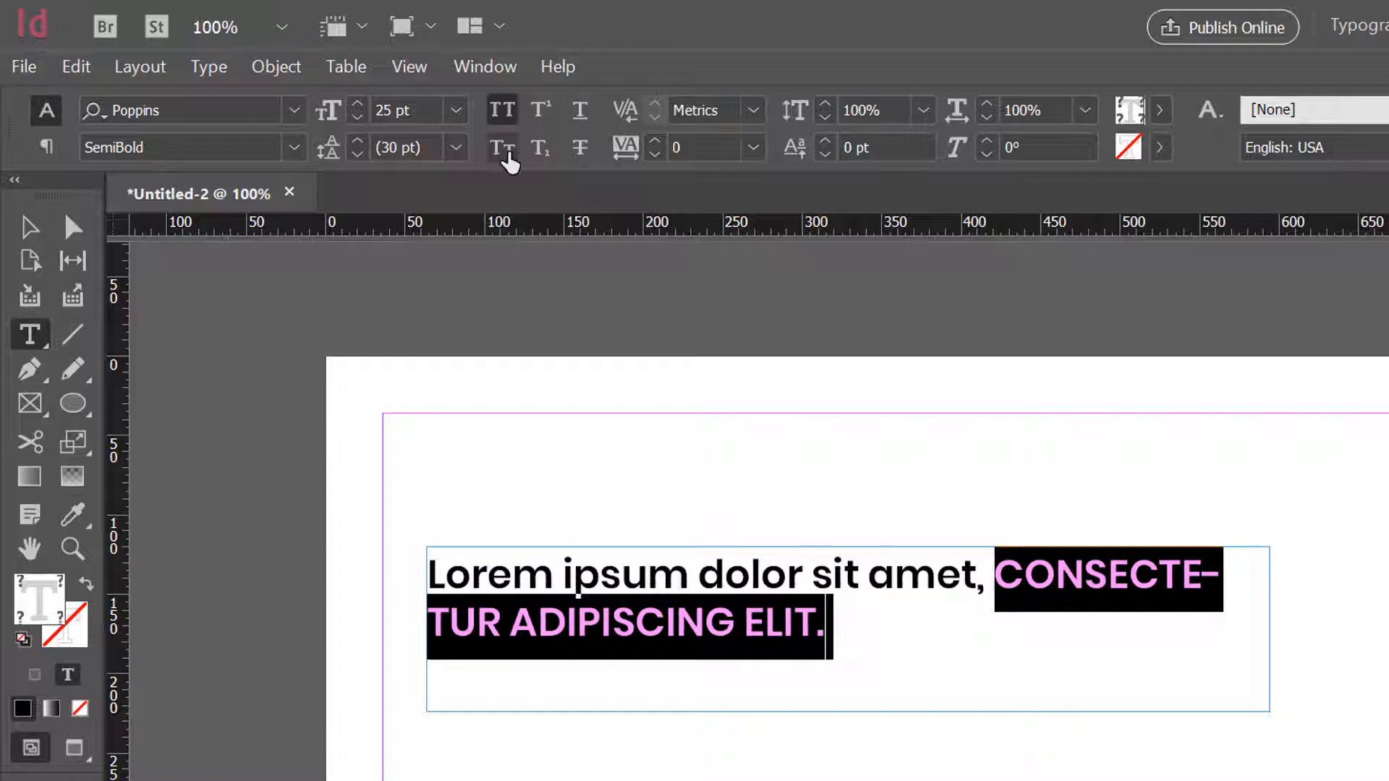
pyautogui.click(506, 150)
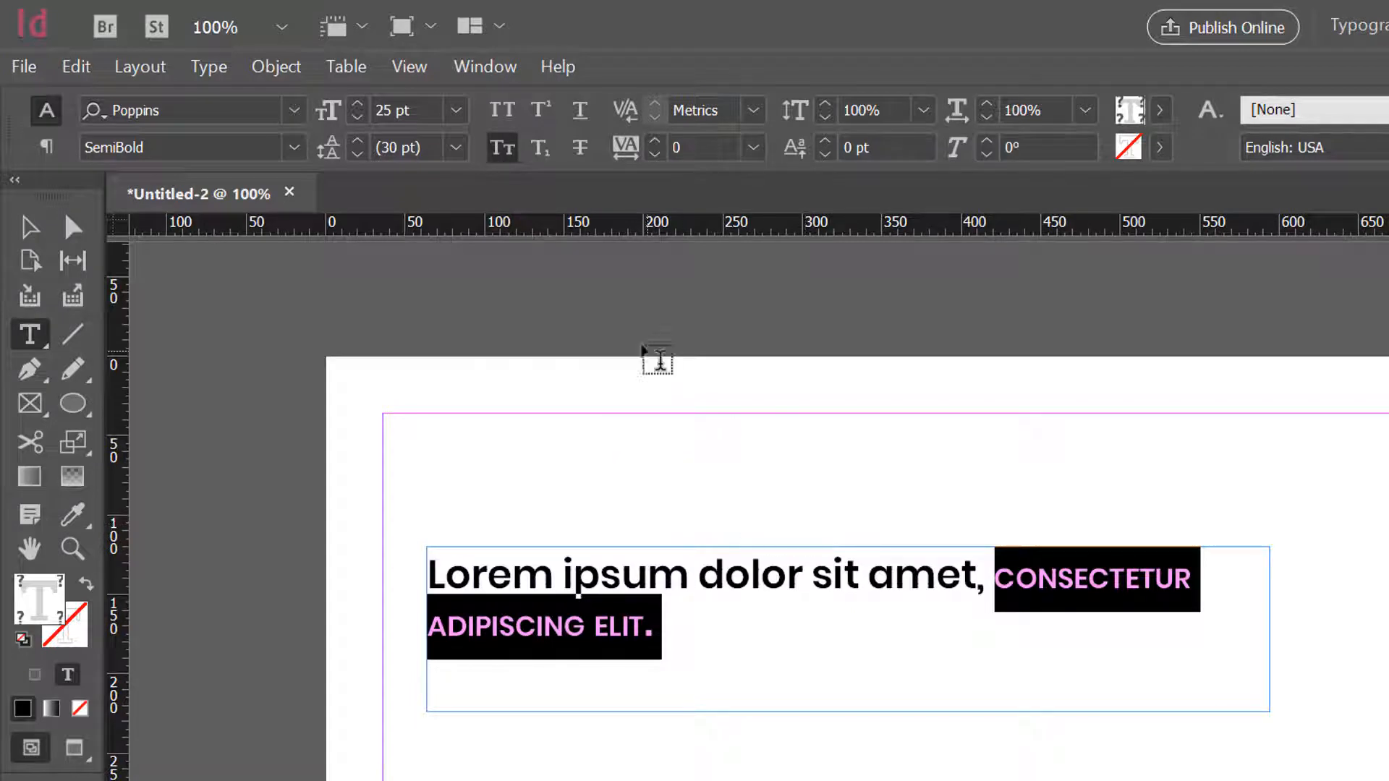
pyautogui.click(502, 114)
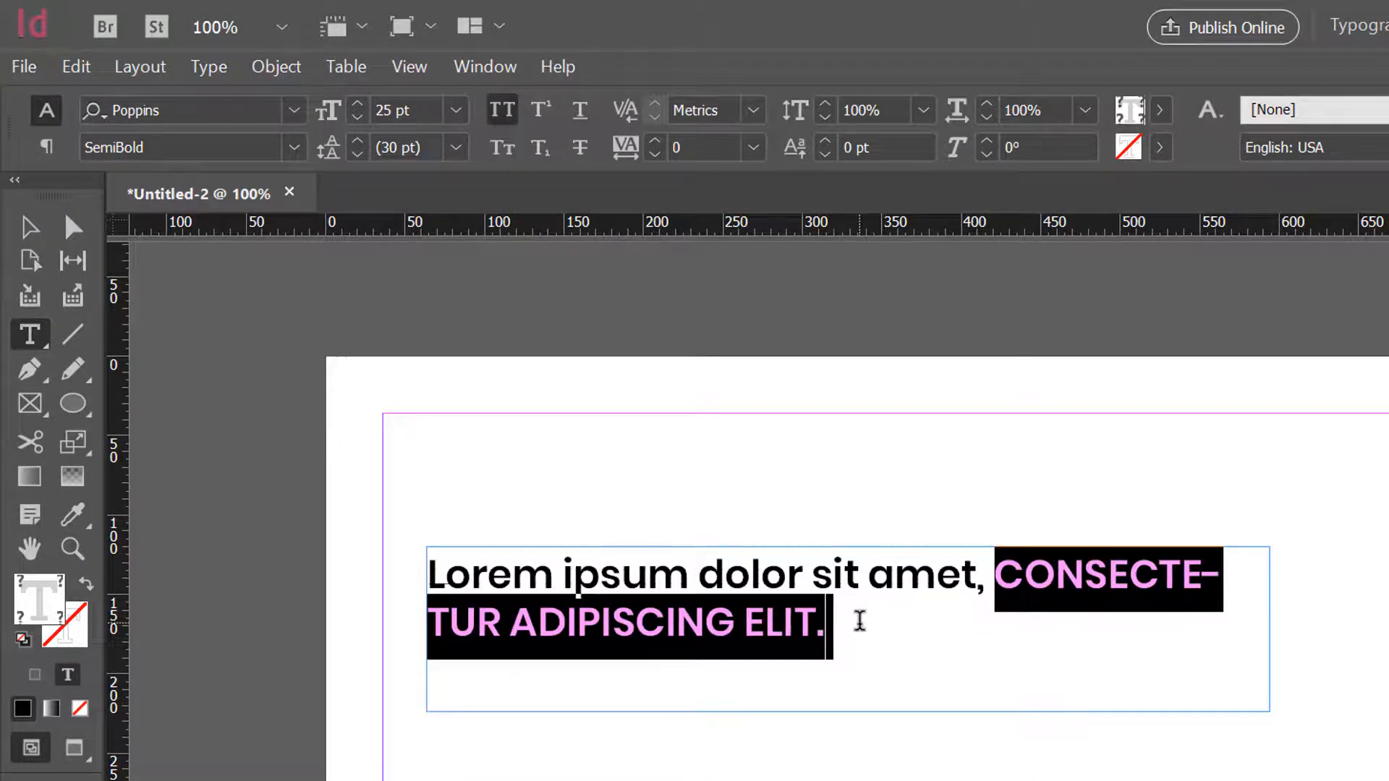
# - Add "2nd" at the end of the heading and make its "nd" superscript
pyautogui.click(859, 622)
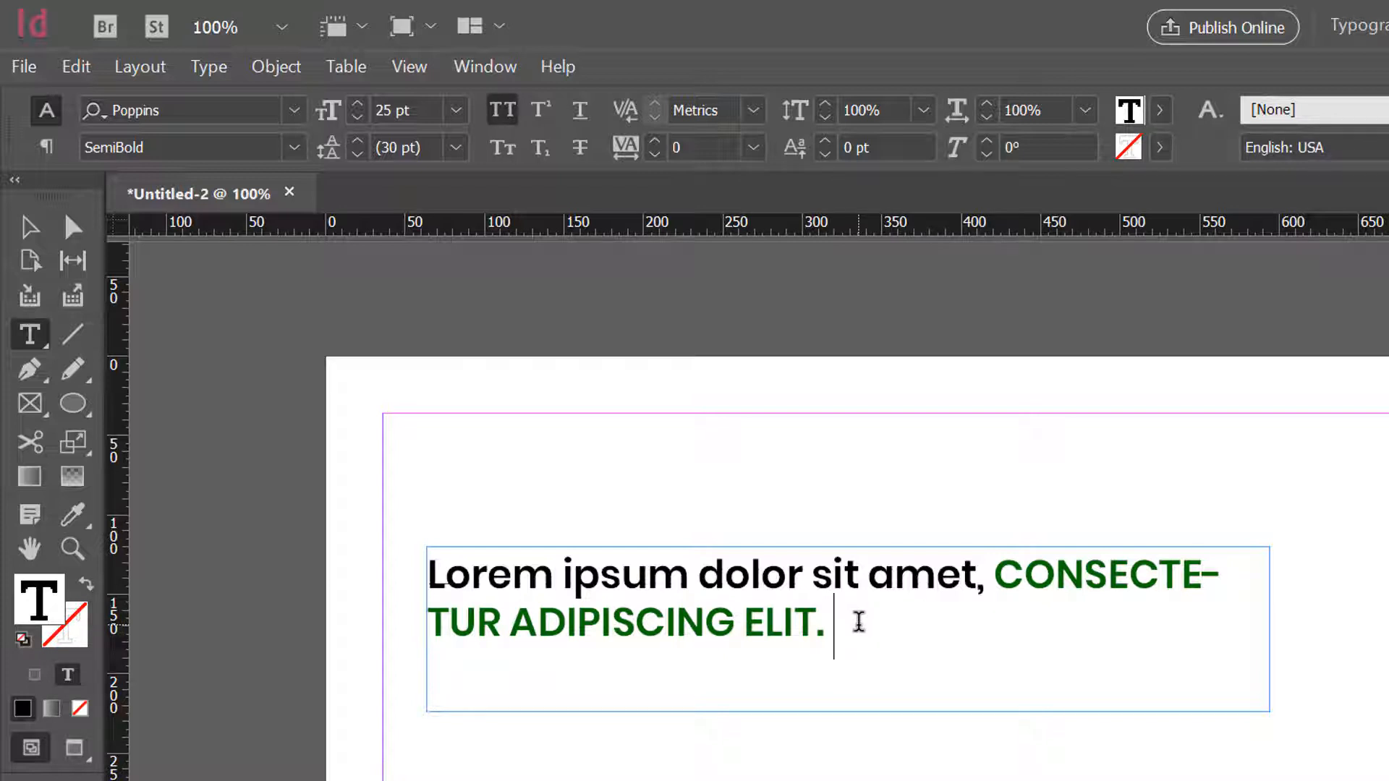
pyautogui.write('2nd')
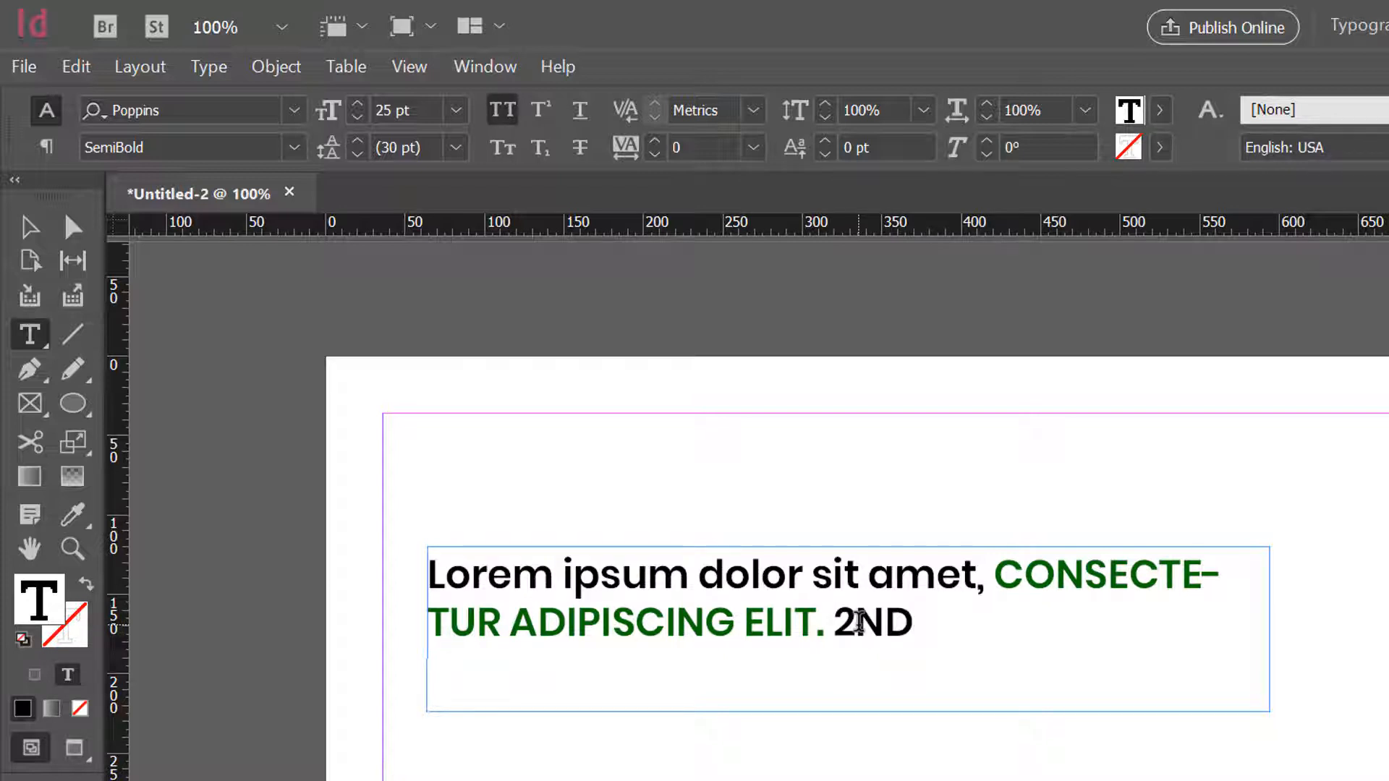
pyautogui.moveTo(858, 621); pyautogui.dragTo(914, 622)
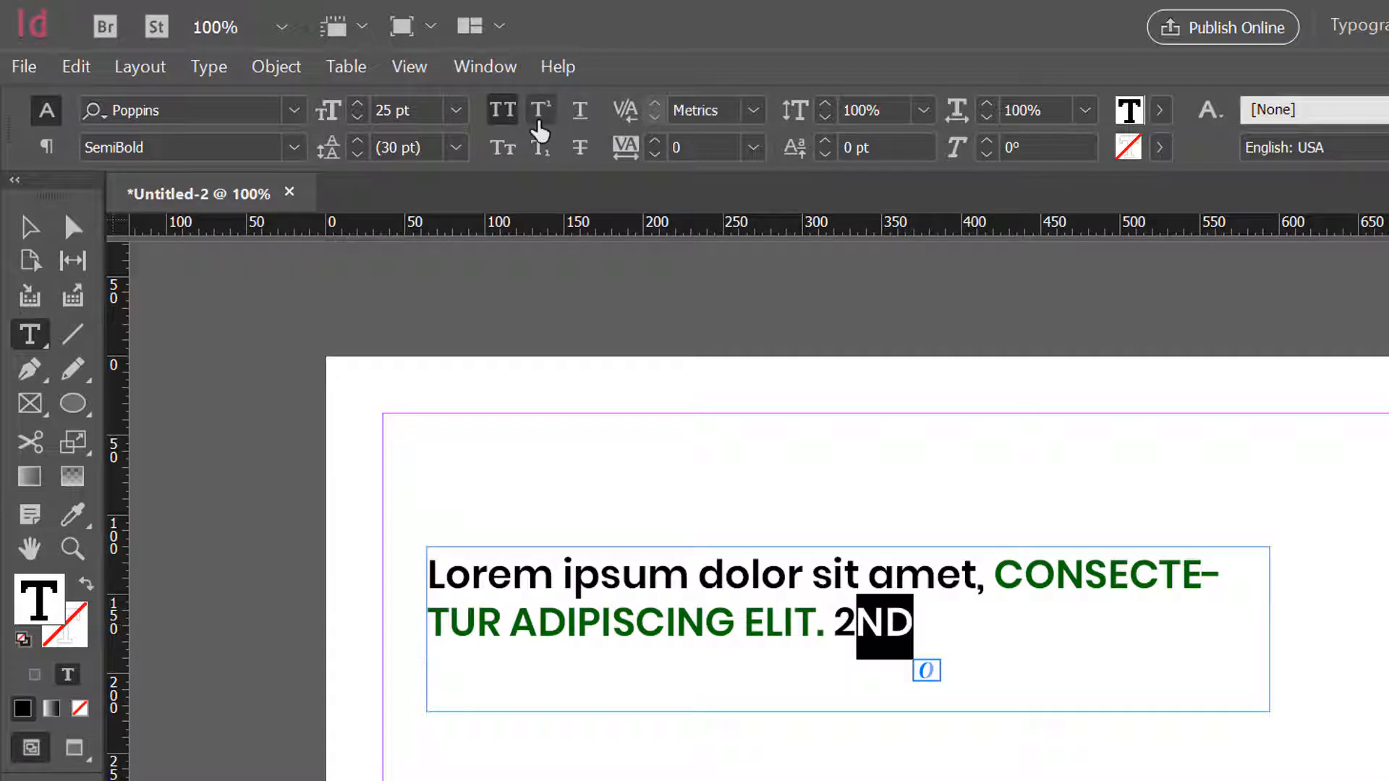
pyautogui.click(541, 116)
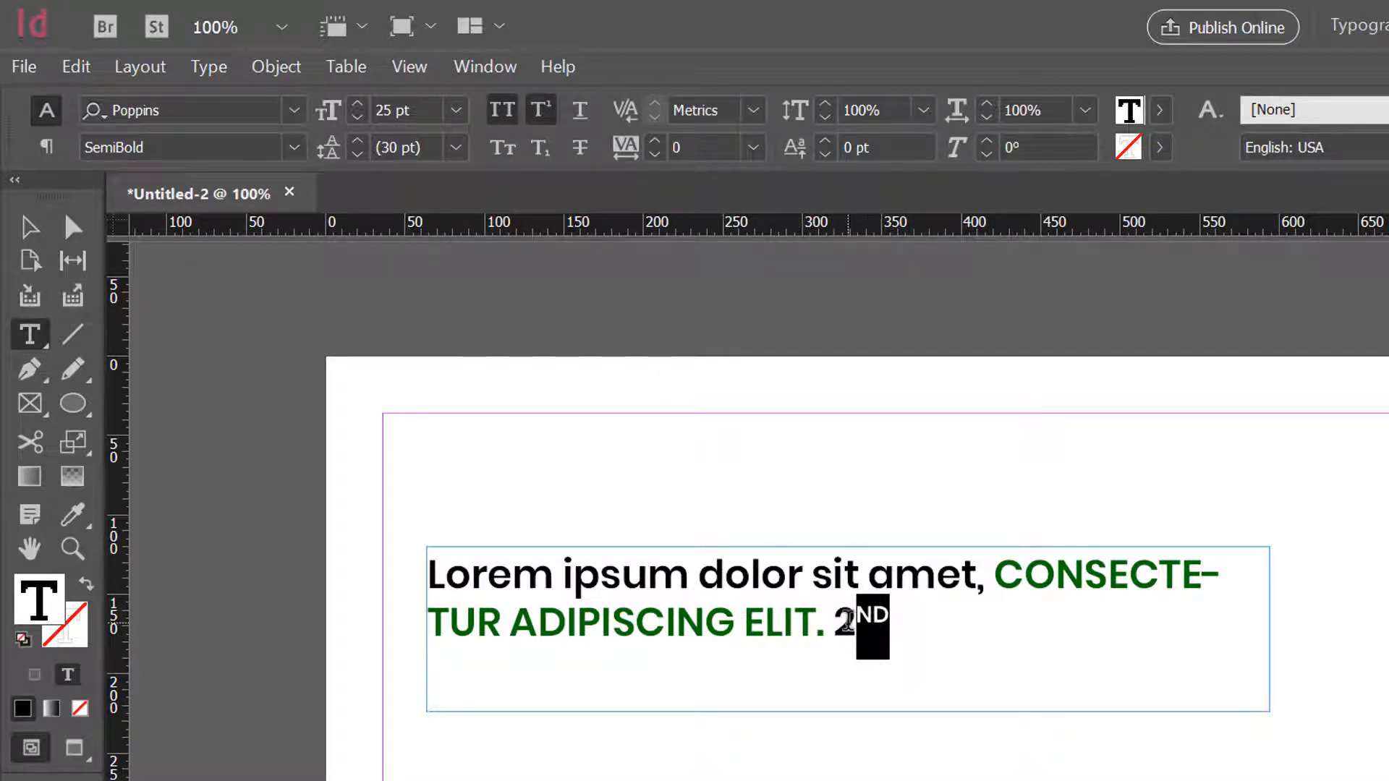
# - Turn off all caps for the "2nd" at the end of the heading
pyautogui.doubleClick(876, 664)
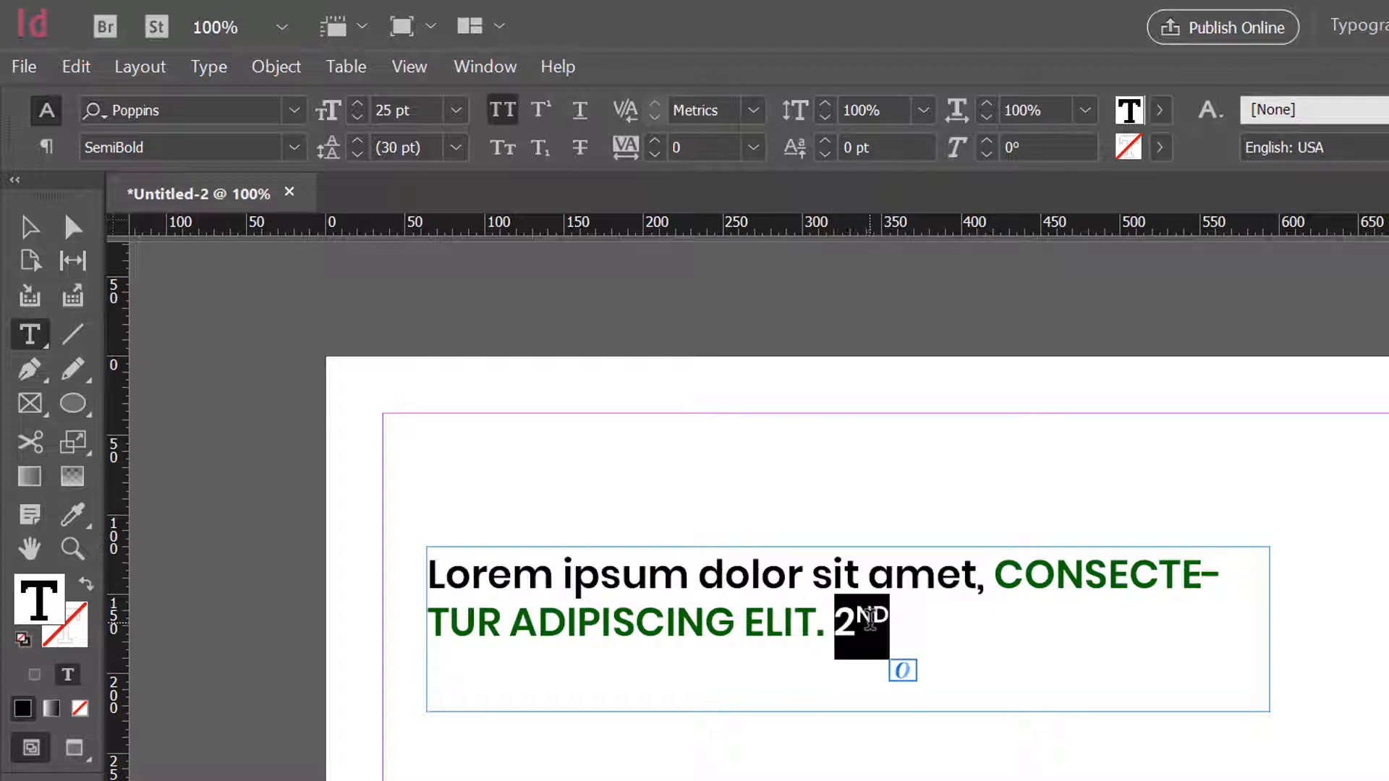
pyautogui.click(504, 110)
pyautogui.click(878, 640)
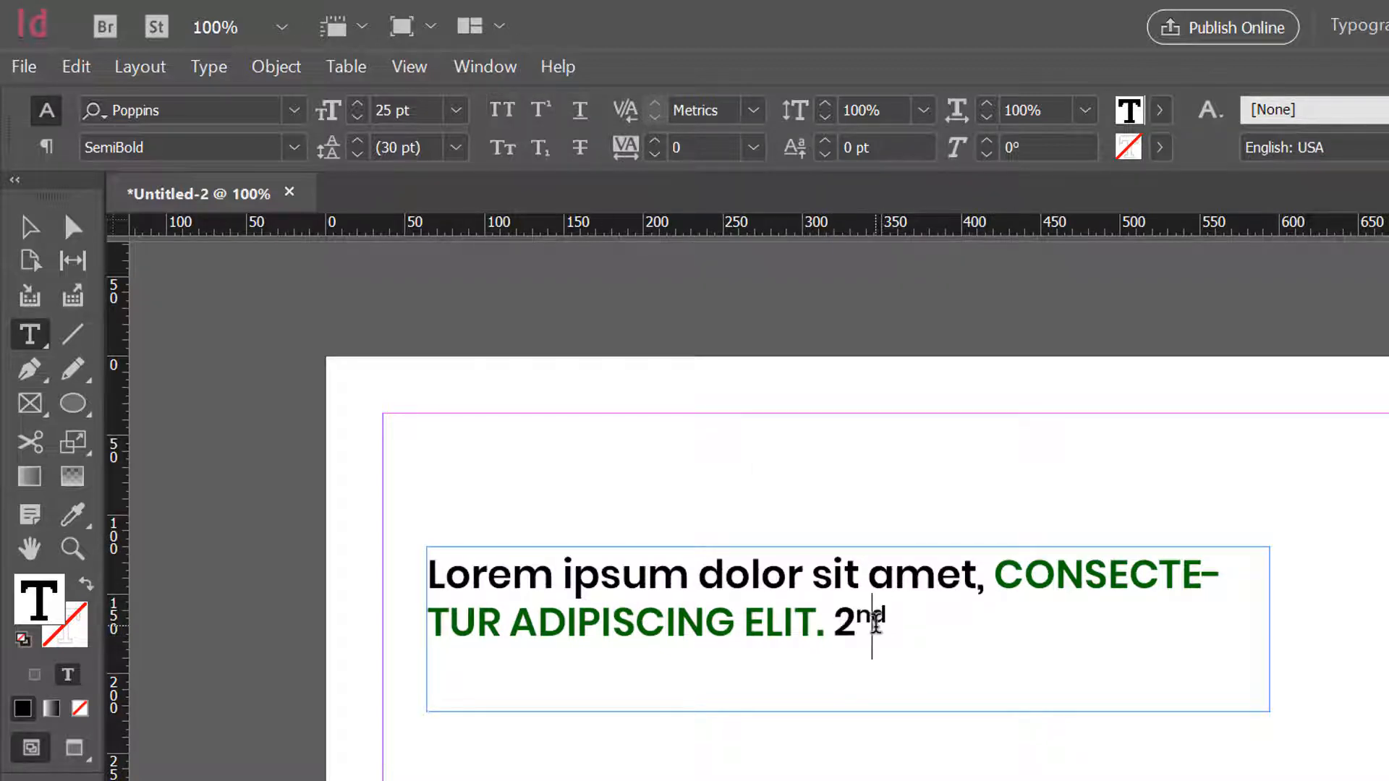
# - Set the font style of the superscript "nd" to ExtraLight and return to the Selection tool
pyautogui.moveTo(876, 617); pyautogui.dragTo(887, 616)
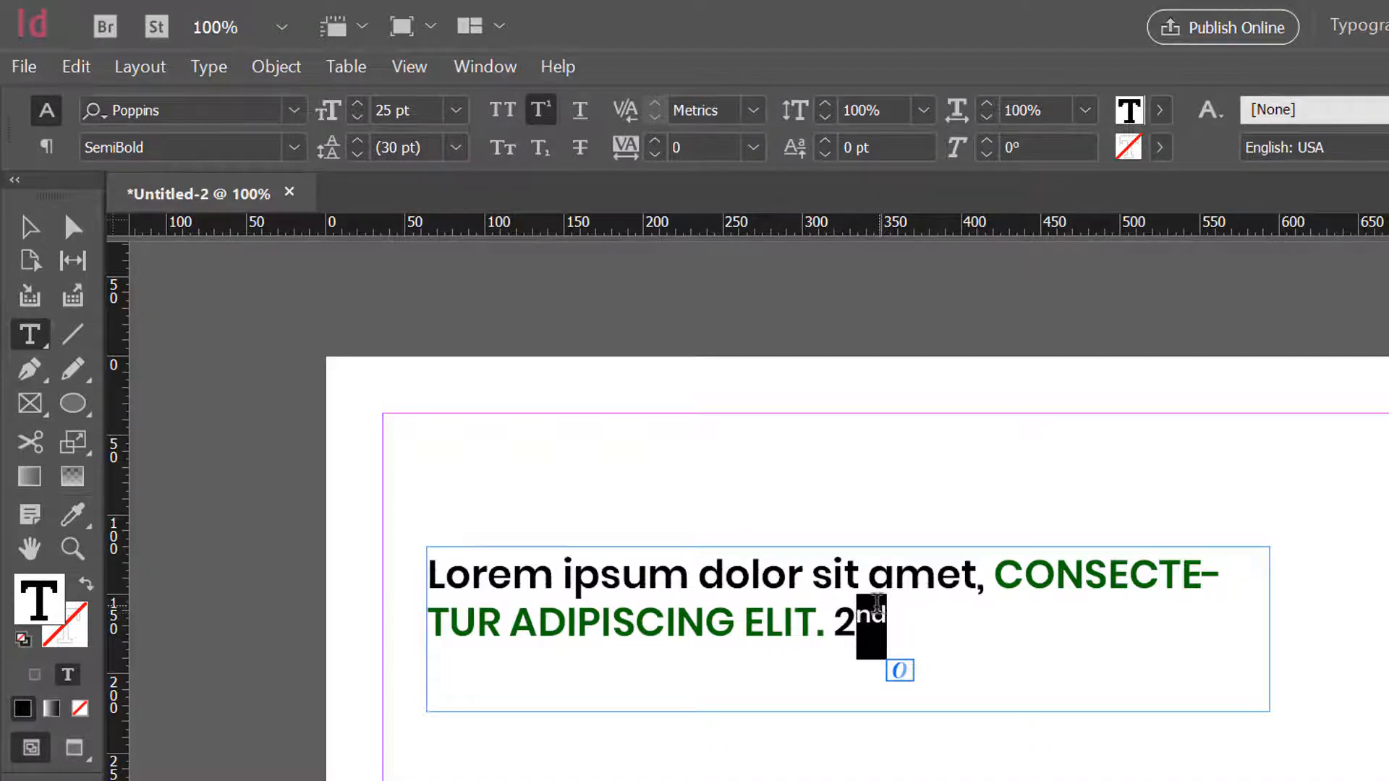
pyautogui.click(293, 149)
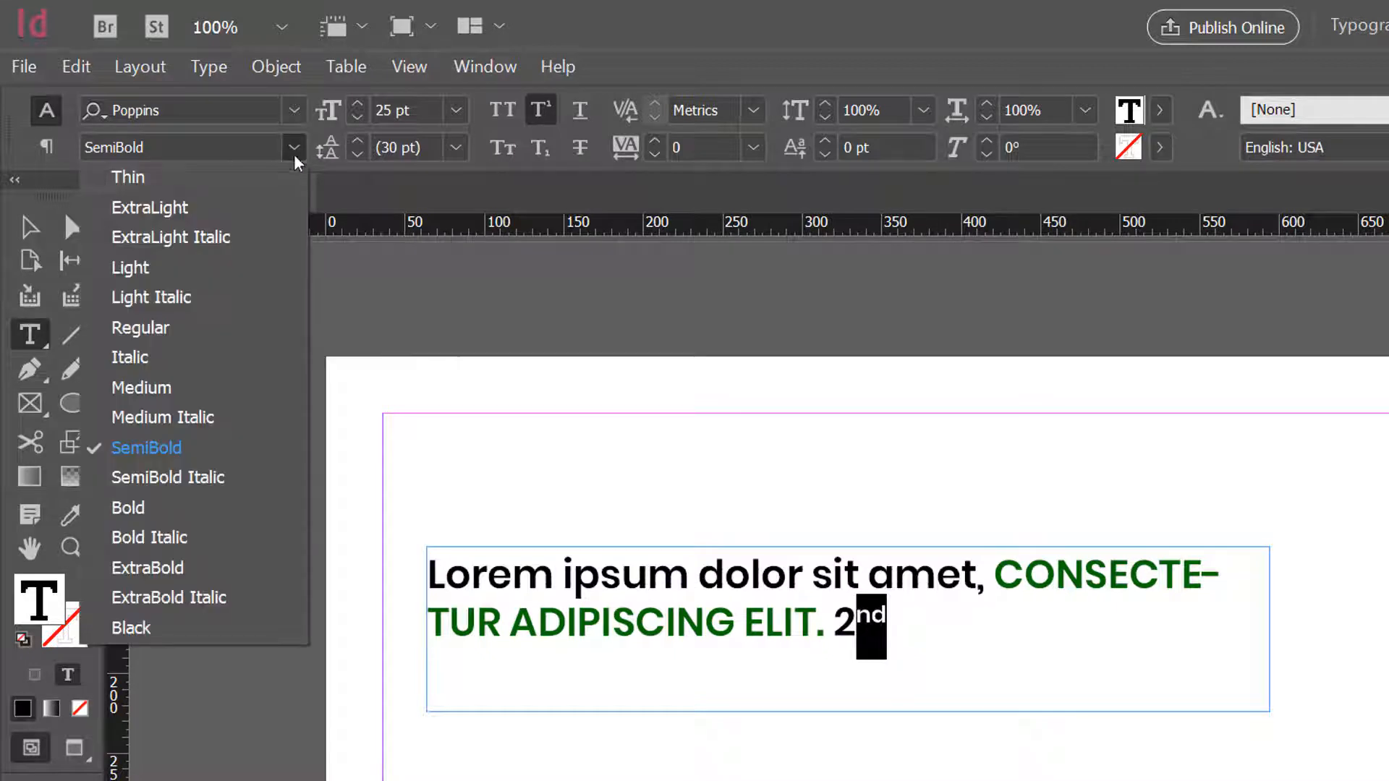
pyautogui.click(215, 208)
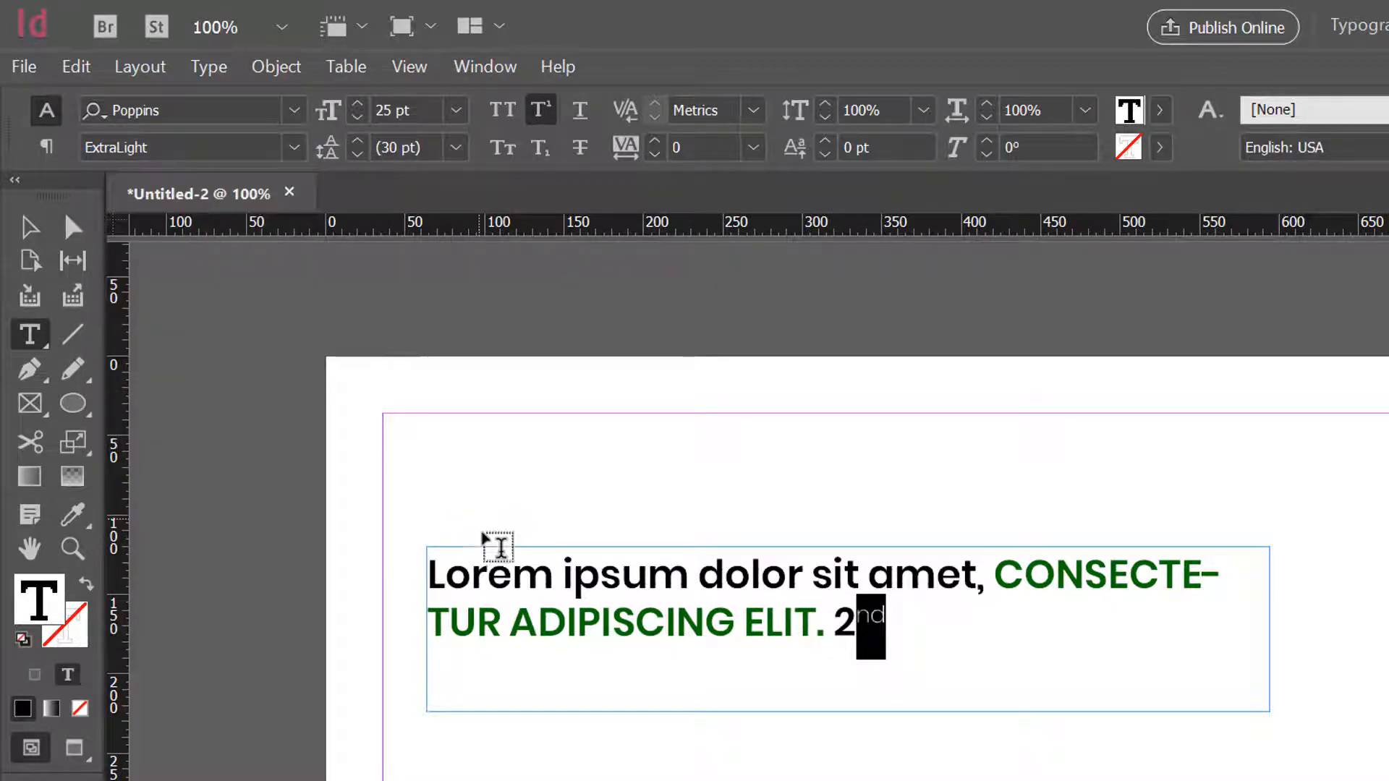
pyautogui.click(294, 147)
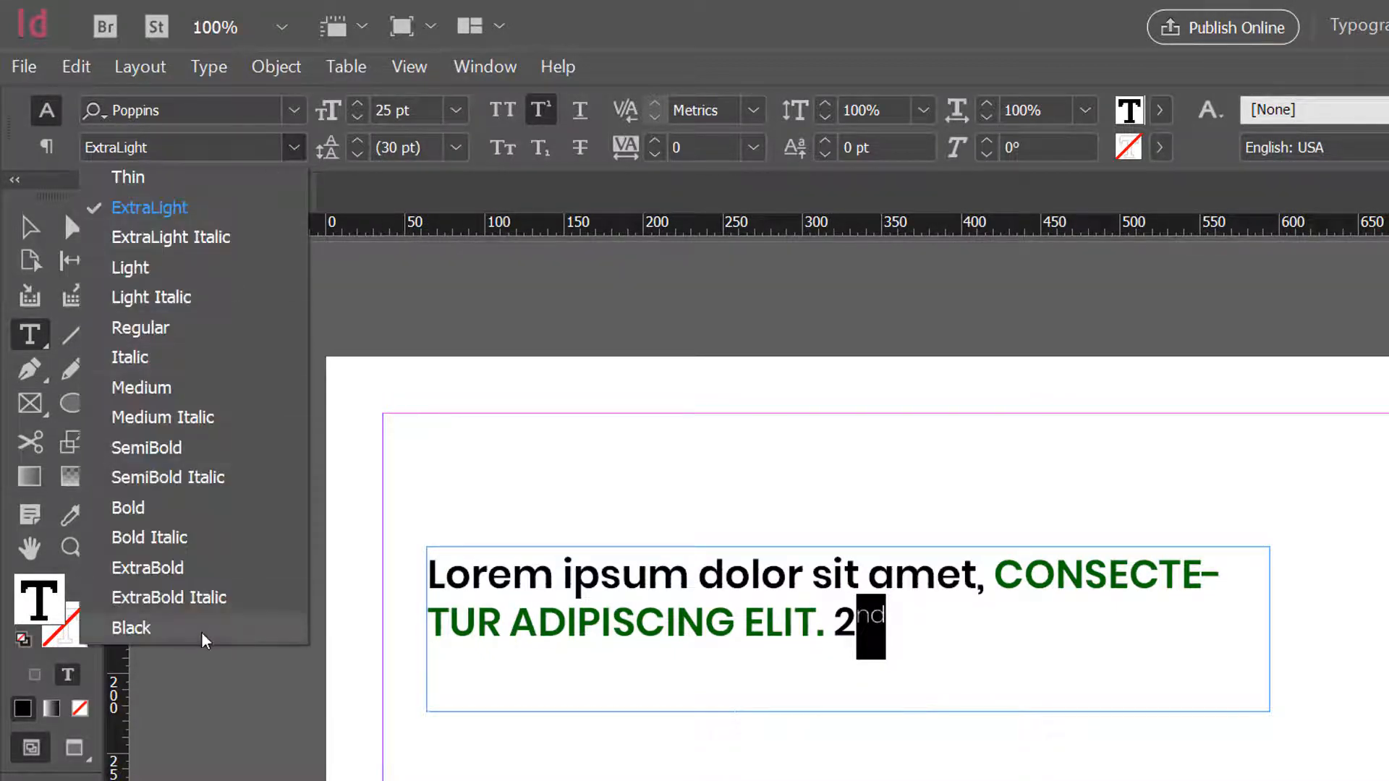
pyautogui.click(293, 151)
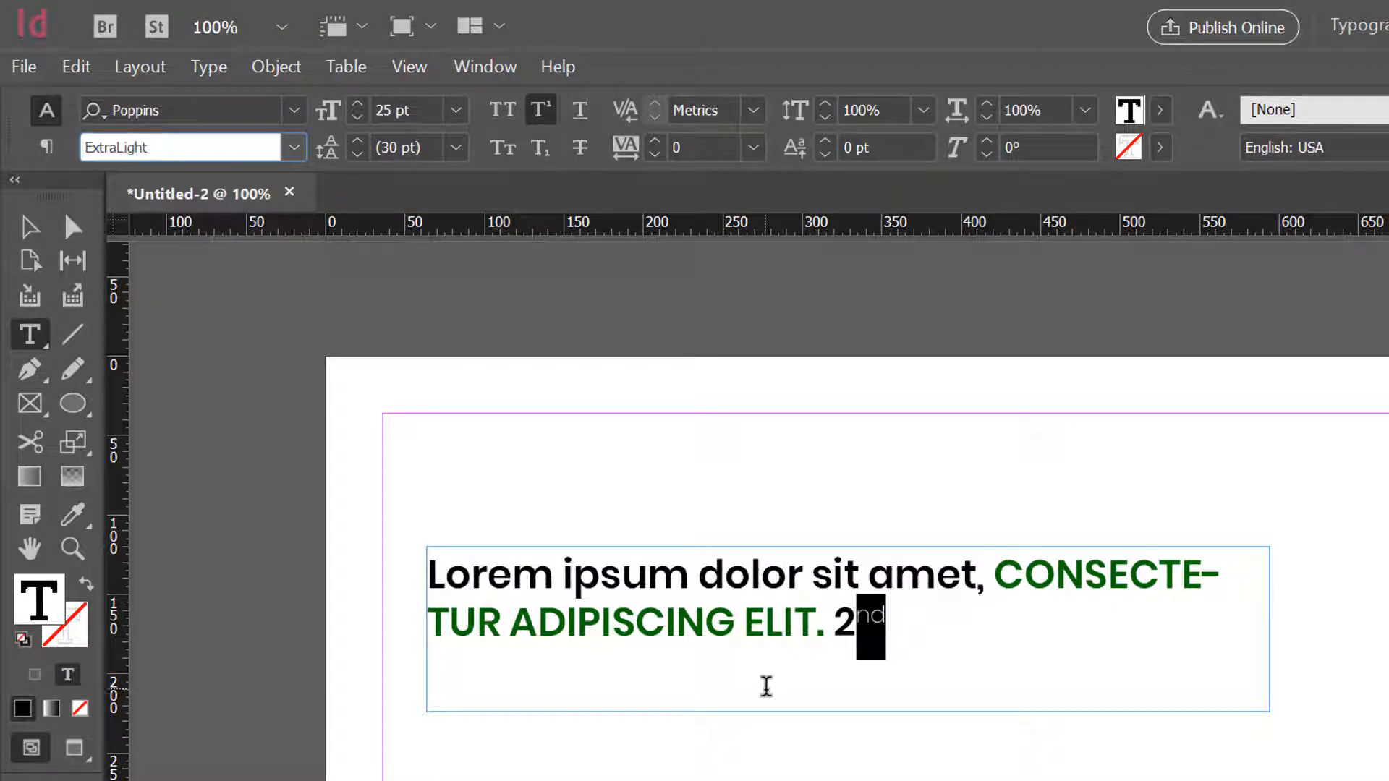
pyautogui.click(30, 227)
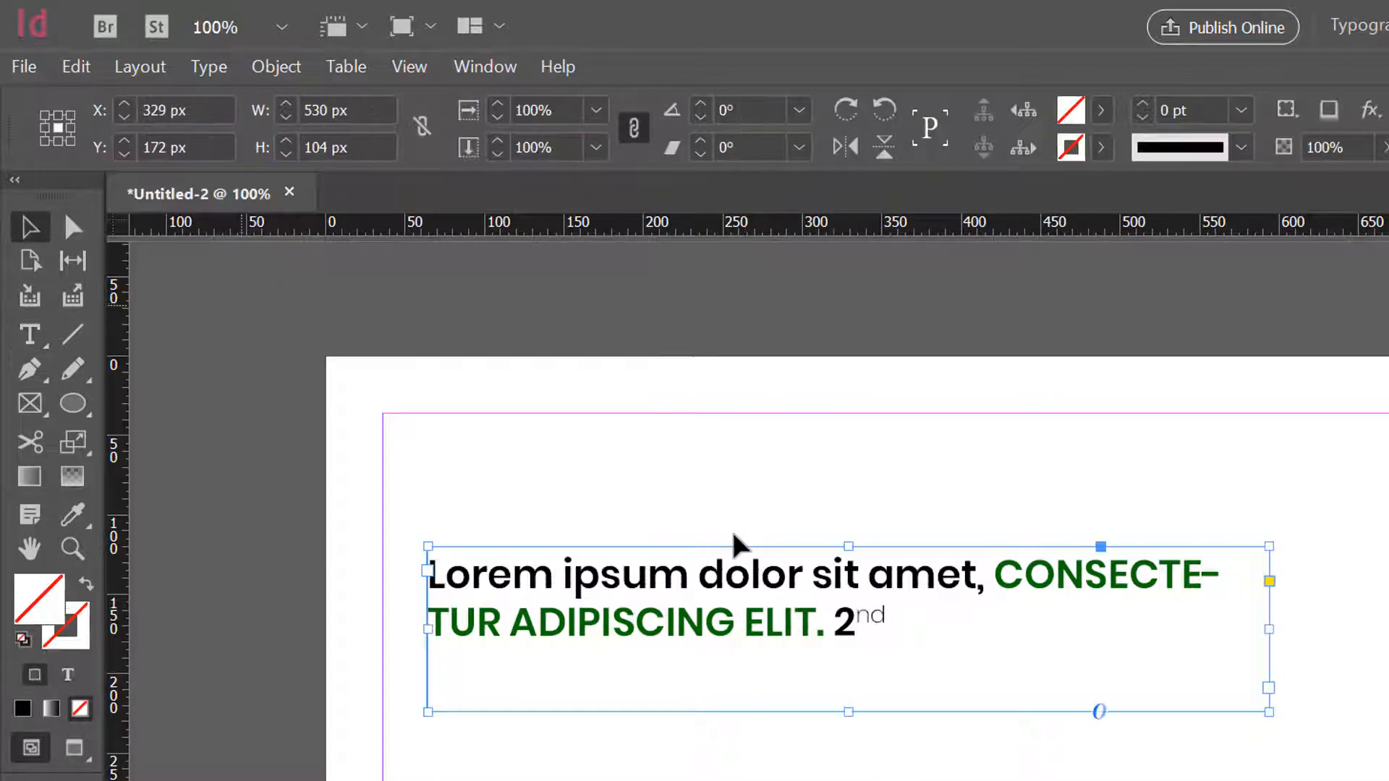
# - Shorten the heading's text frame to a height of 72 px
pyautogui.moveTo(852, 711); pyautogui.dragTo(849, 661)
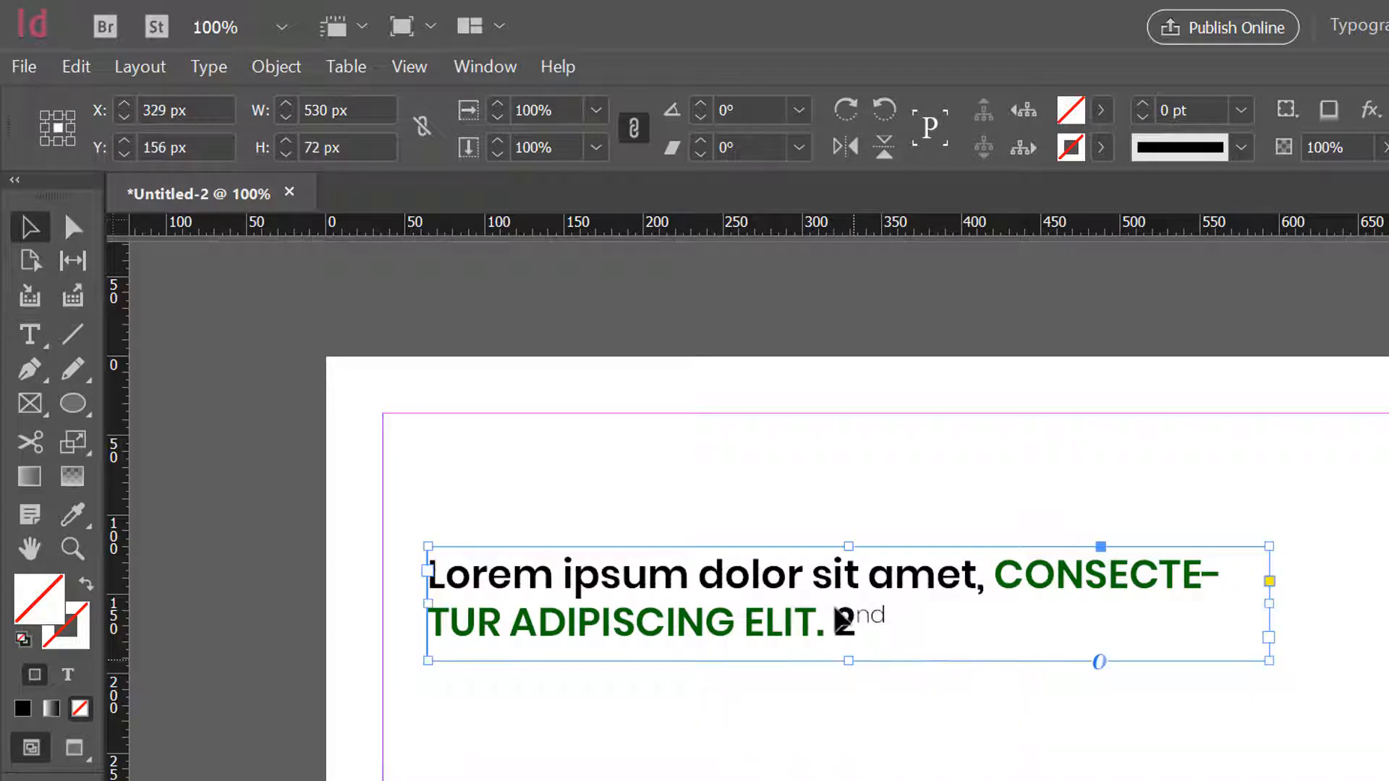
pyautogui.doubleClick(841, 621)
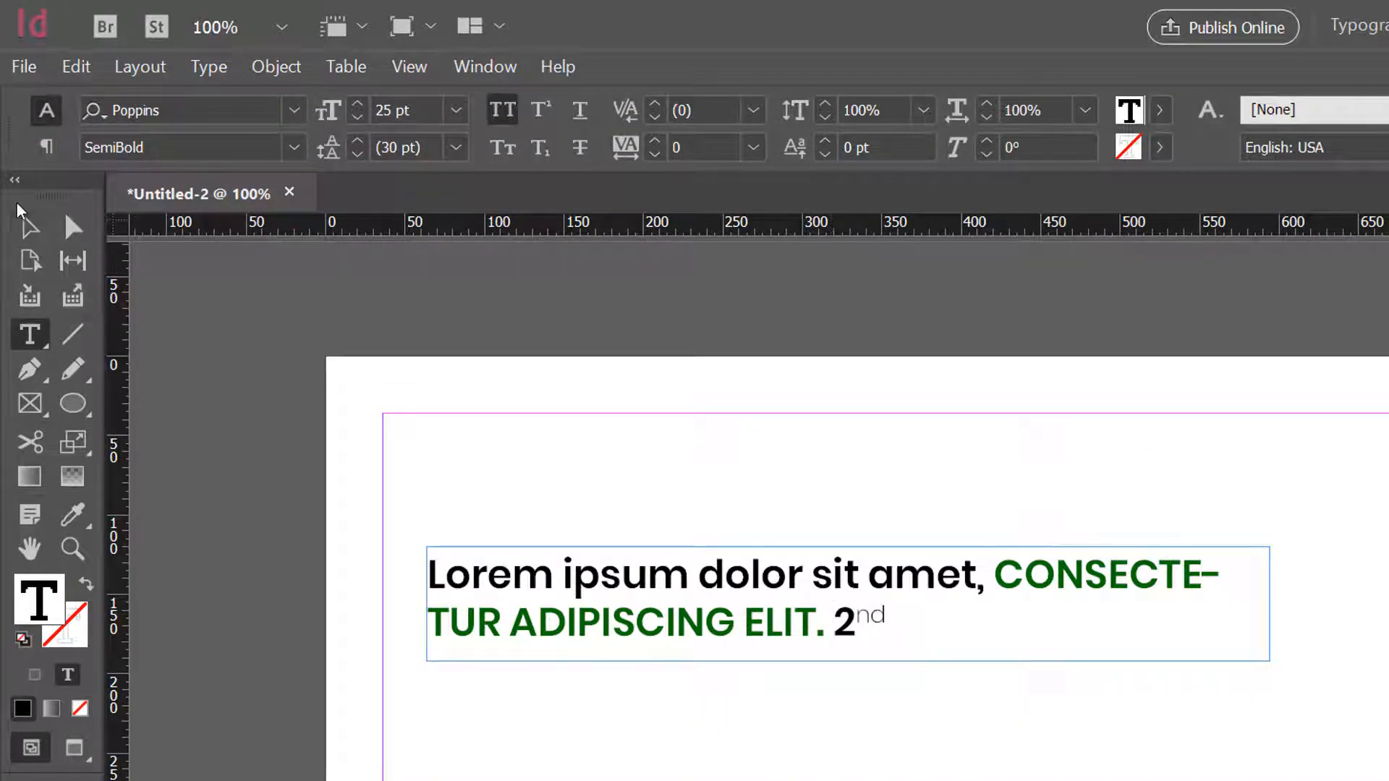
pyautogui.click(28, 228)
# - Duplicate the heading frame straight above the original, at Y 97 px
pyautogui.keyDown('alt'); pyautogui.moveTo(617, 579); pyautogui.dragTo(620, 520); pyautogui.keyUp('alt')
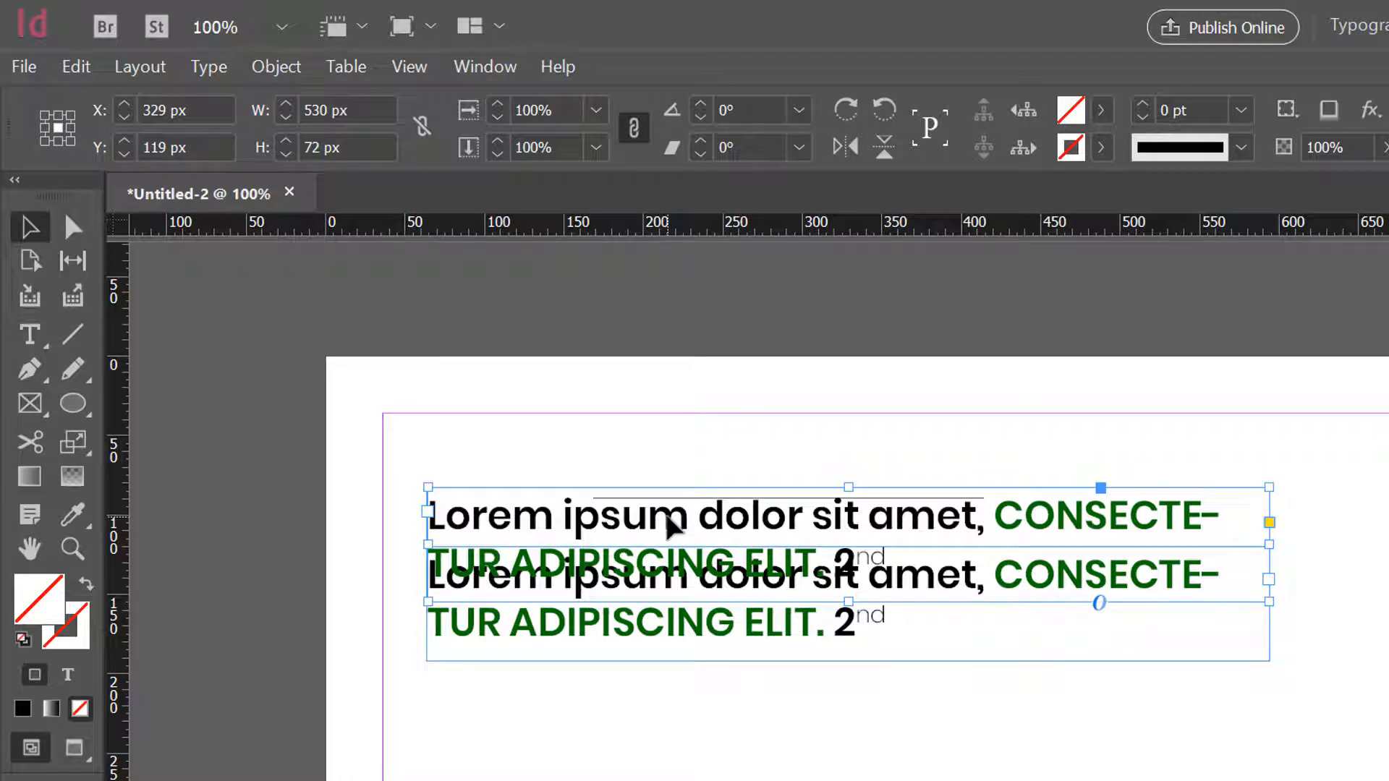
pyautogui.press('Delete')
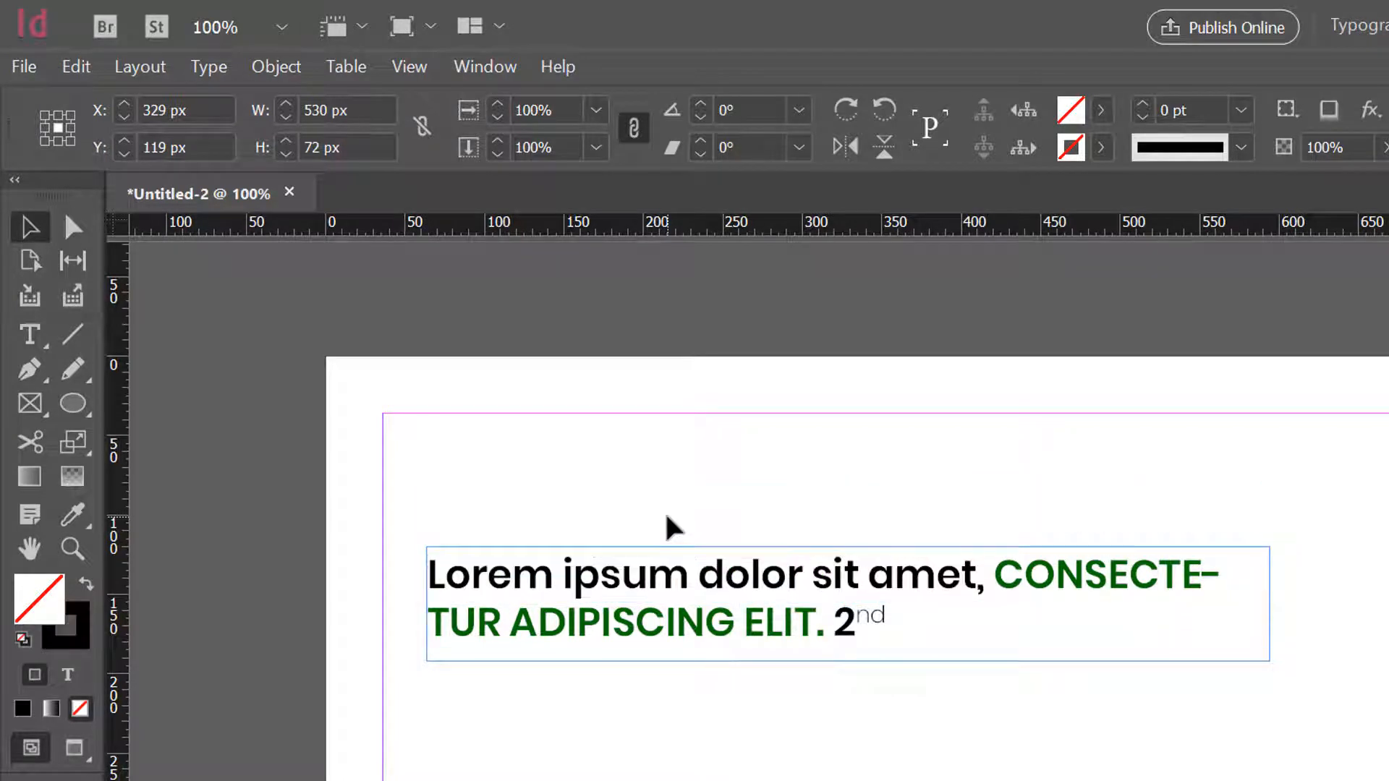
pyautogui.click(676, 583)
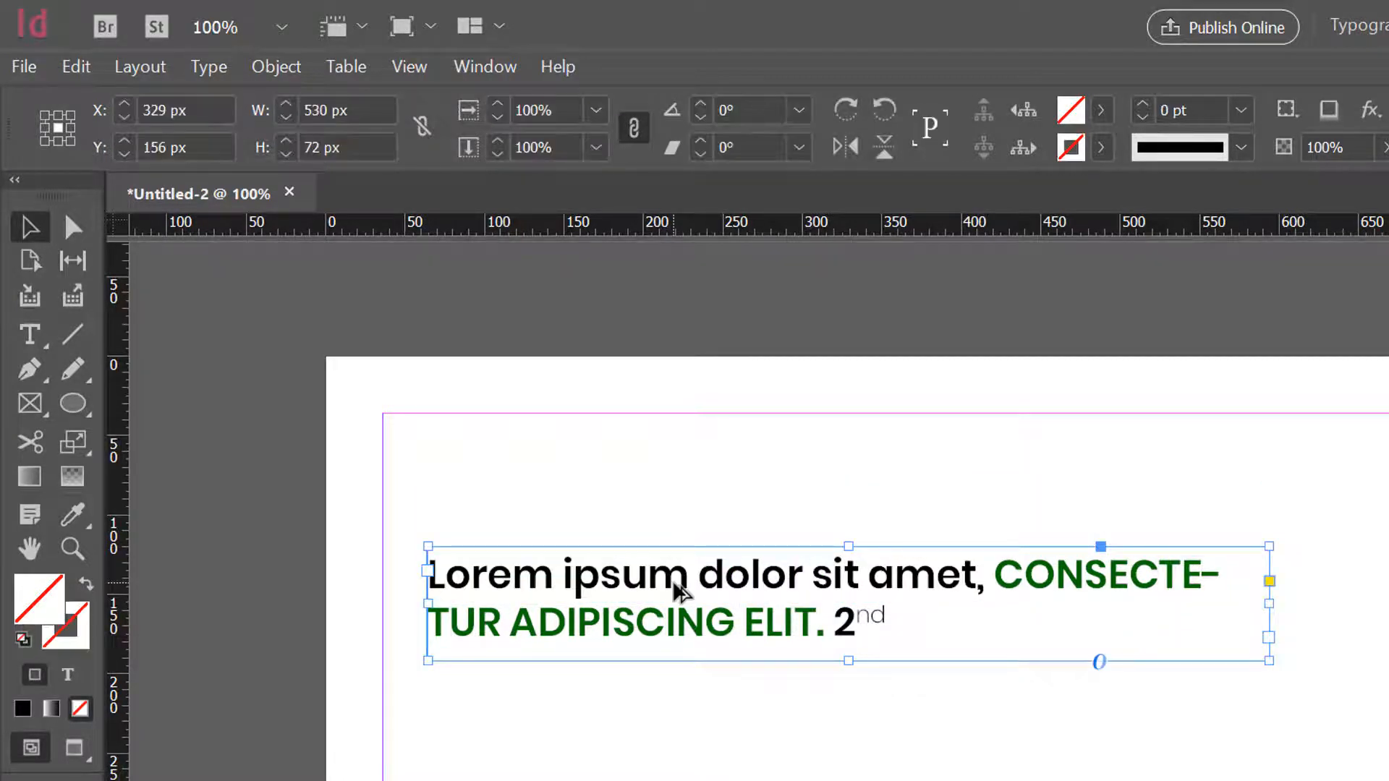
pyautogui.keyDown('alt'); pyautogui.moveTo(676, 583); pyautogui.dragTo(682, 490); pyautogui.keyUp('alt')
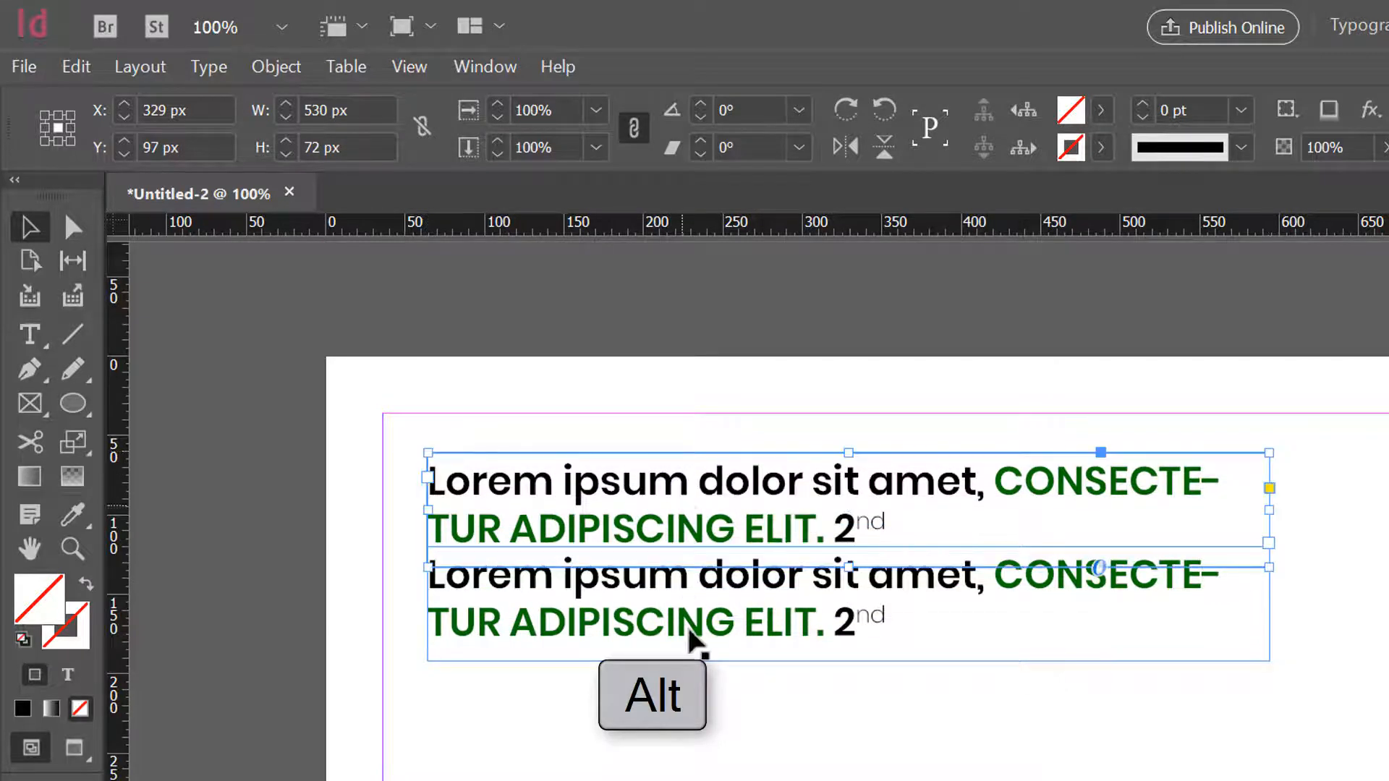
# - Space out the two heading frames by moving the lower one to Y 185 px and the upper one to Y 105 px
pyautogui.moveTo(716, 620); pyautogui.dragTo(717, 666)
pyautogui.click(717, 555)
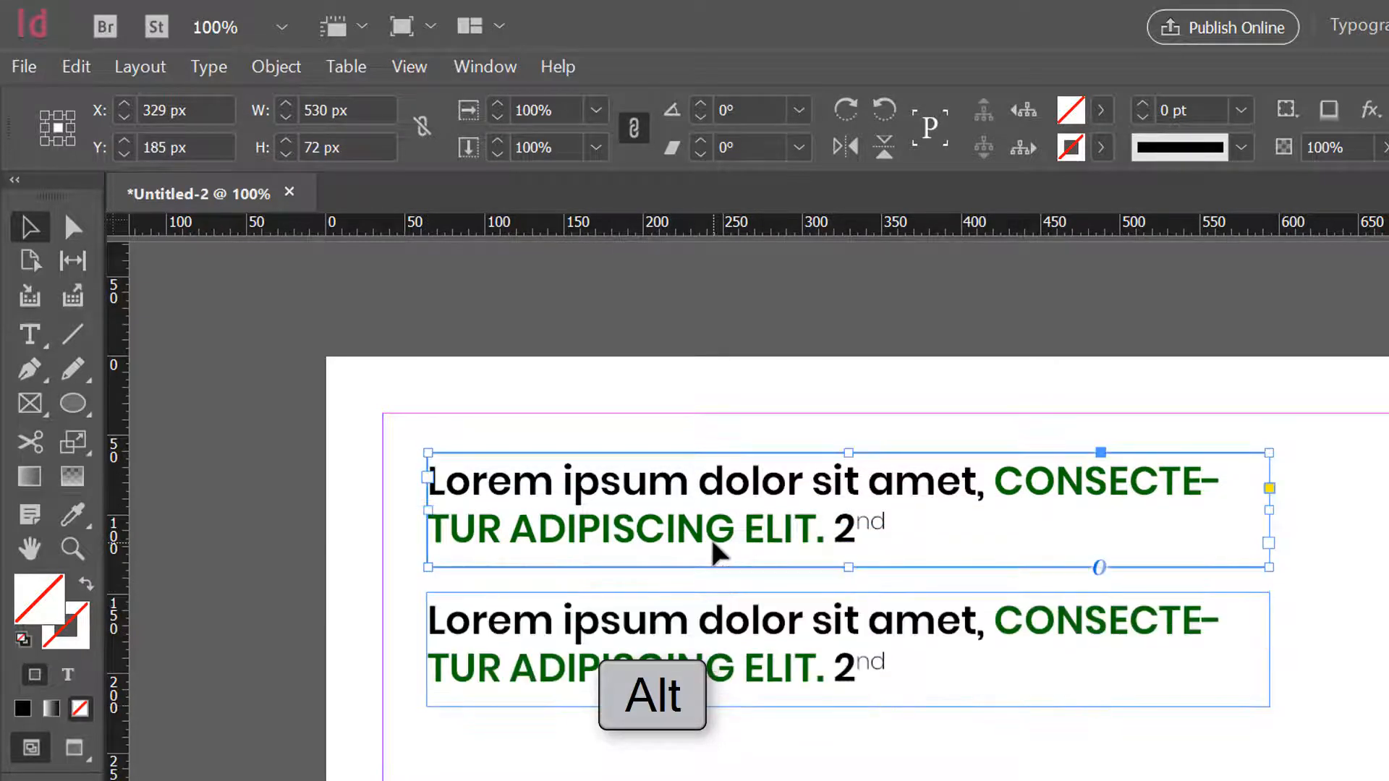
pyautogui.press('Down')
pyautogui.press('Down')
pyautogui.press('Down')
pyautogui.press('Down')
pyautogui.press('Down')
pyautogui.press('Down')
pyautogui.press('Down')
pyautogui.press('Down')
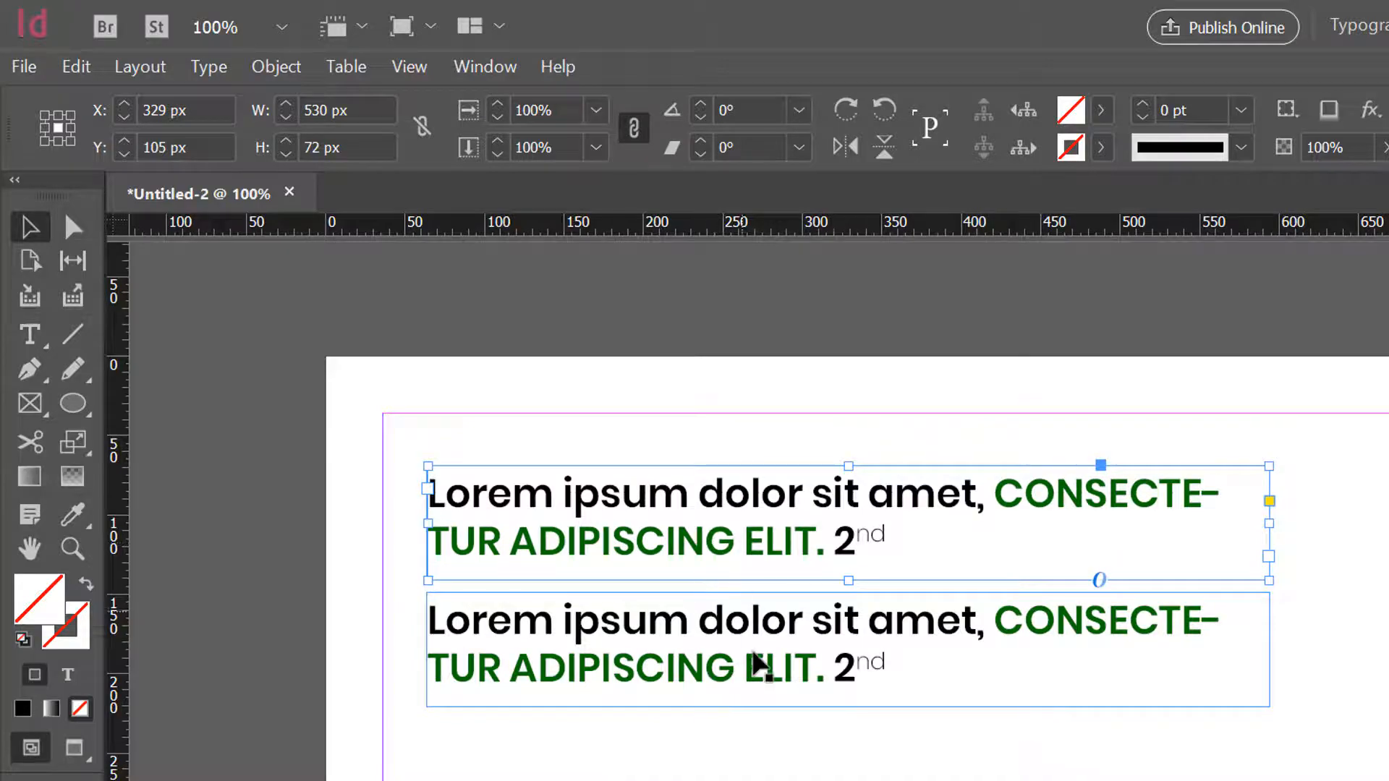
# - Replace the lower heading's text with the passage "Nullam lacus augue ... lobortis hendrerit." copied from the body text
pyautogui.tripleClick(753, 653)
pyautogui.hotkey('ctrl', 'a')
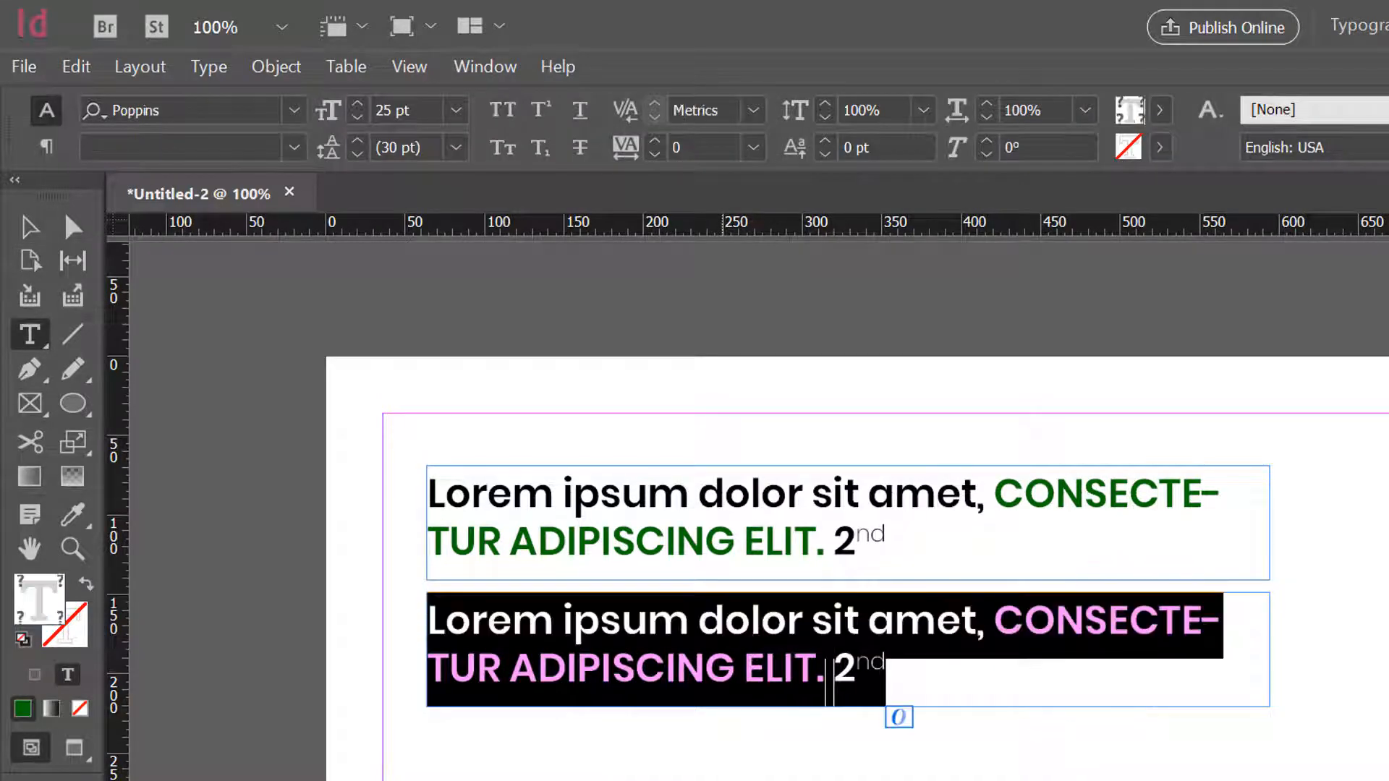
pyautogui.moveTo(411, 660); pyautogui.dragTo(735, 653)
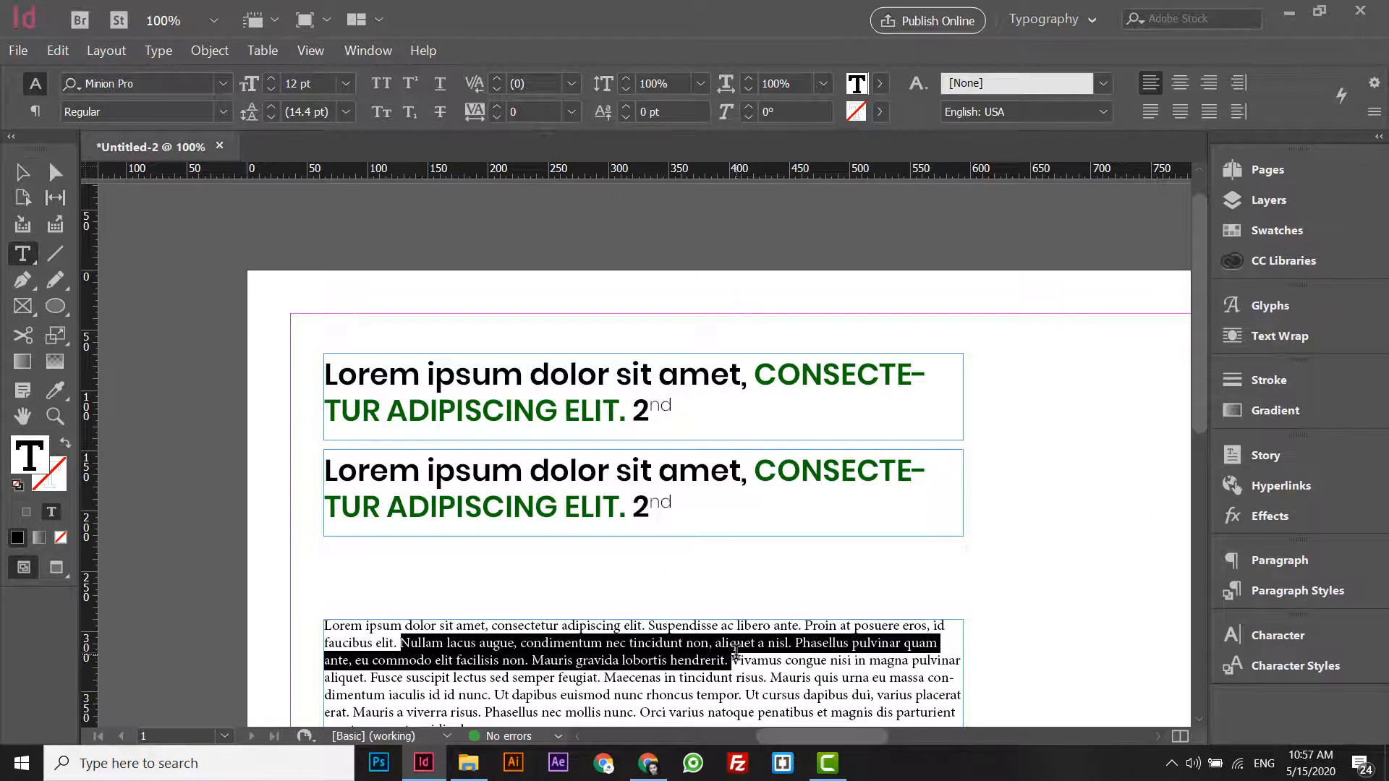
pyautogui.hotkey('ctrl', 'c')
pyautogui.click(619, 465)
pyautogui.hotkey('ctrl', 'a')
pyautogui.hotkey('ctrl', 'v')
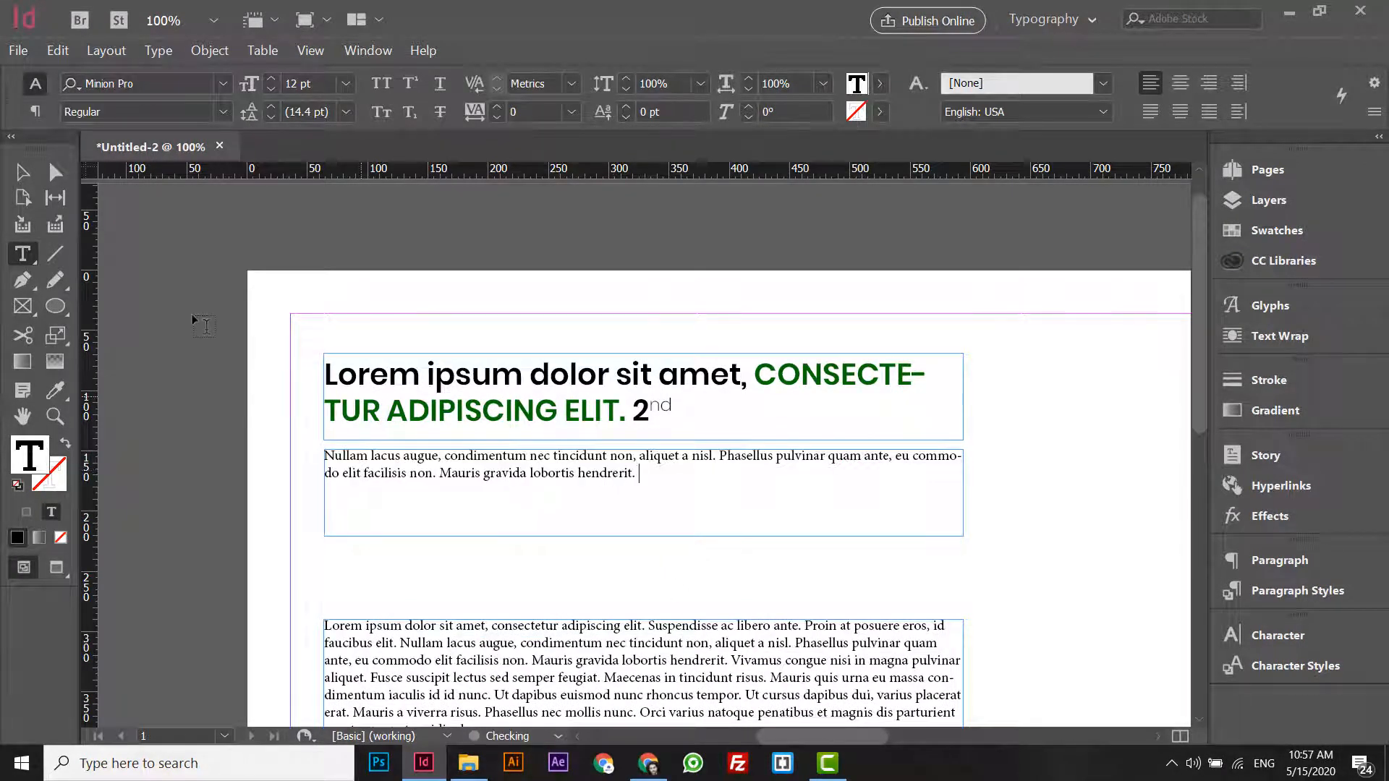
# - Try increasing the leading of the whole pasted paragraph to 38 pt
pyautogui.hotkey('ctrl', 'a')
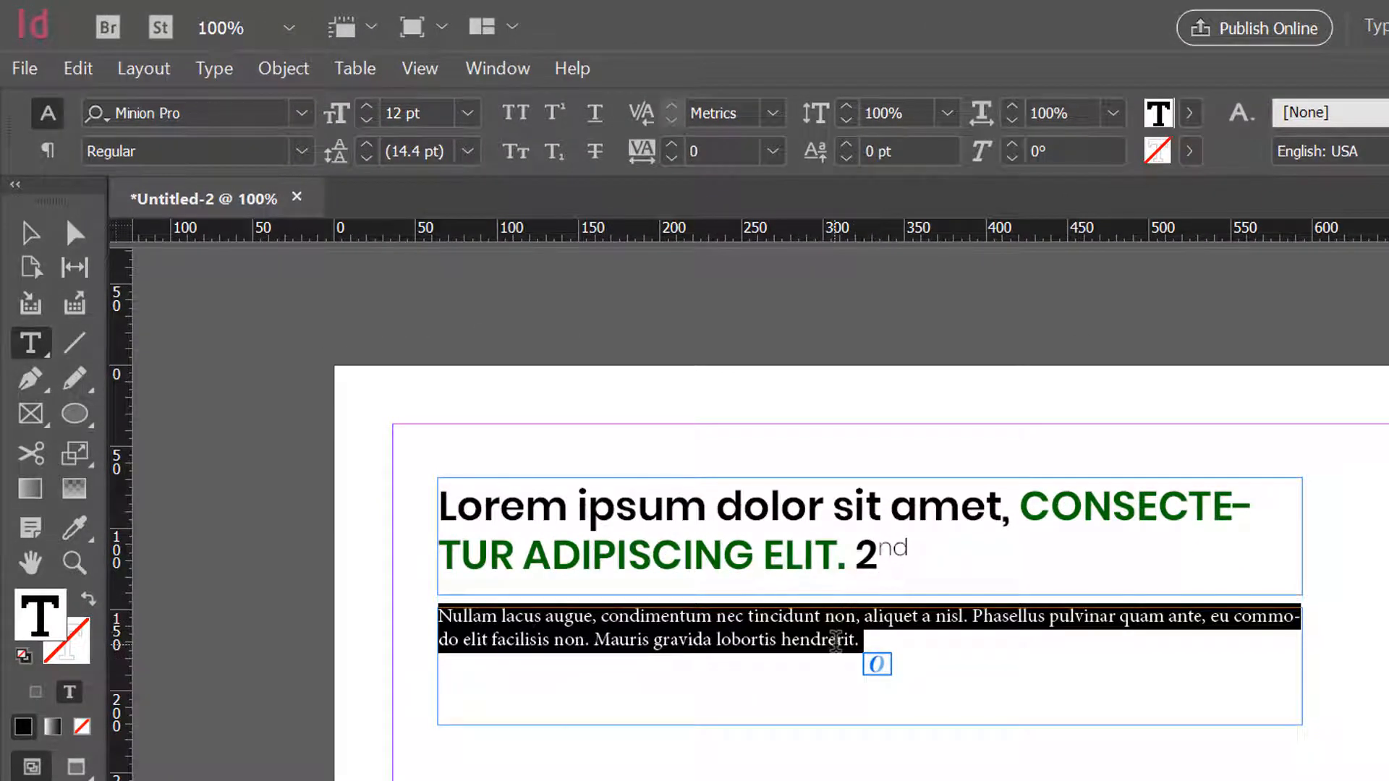
pyautogui.click(523, 620)
pyautogui.moveTo(523, 620); pyautogui.dragTo(648, 642)
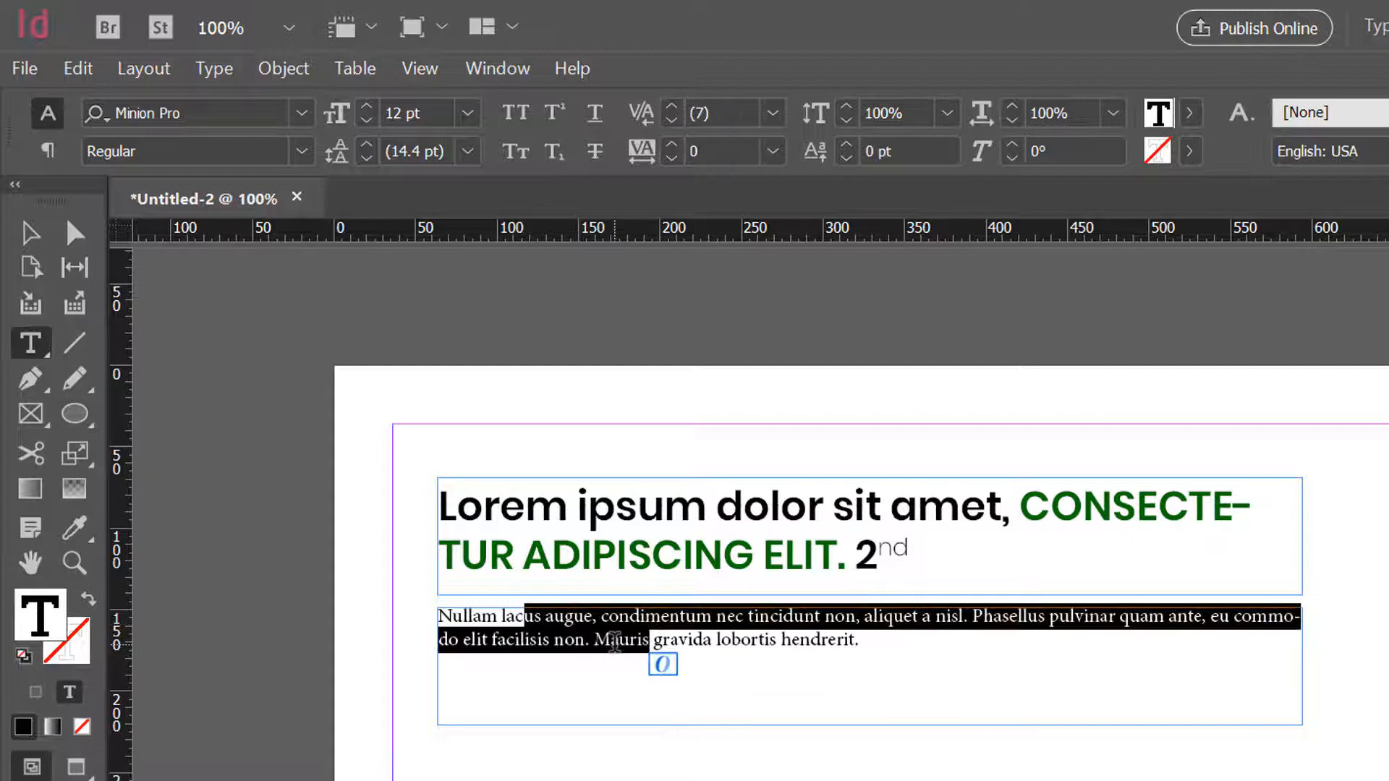
pyautogui.tripleClick(614, 644)
pyautogui.click(614, 643)
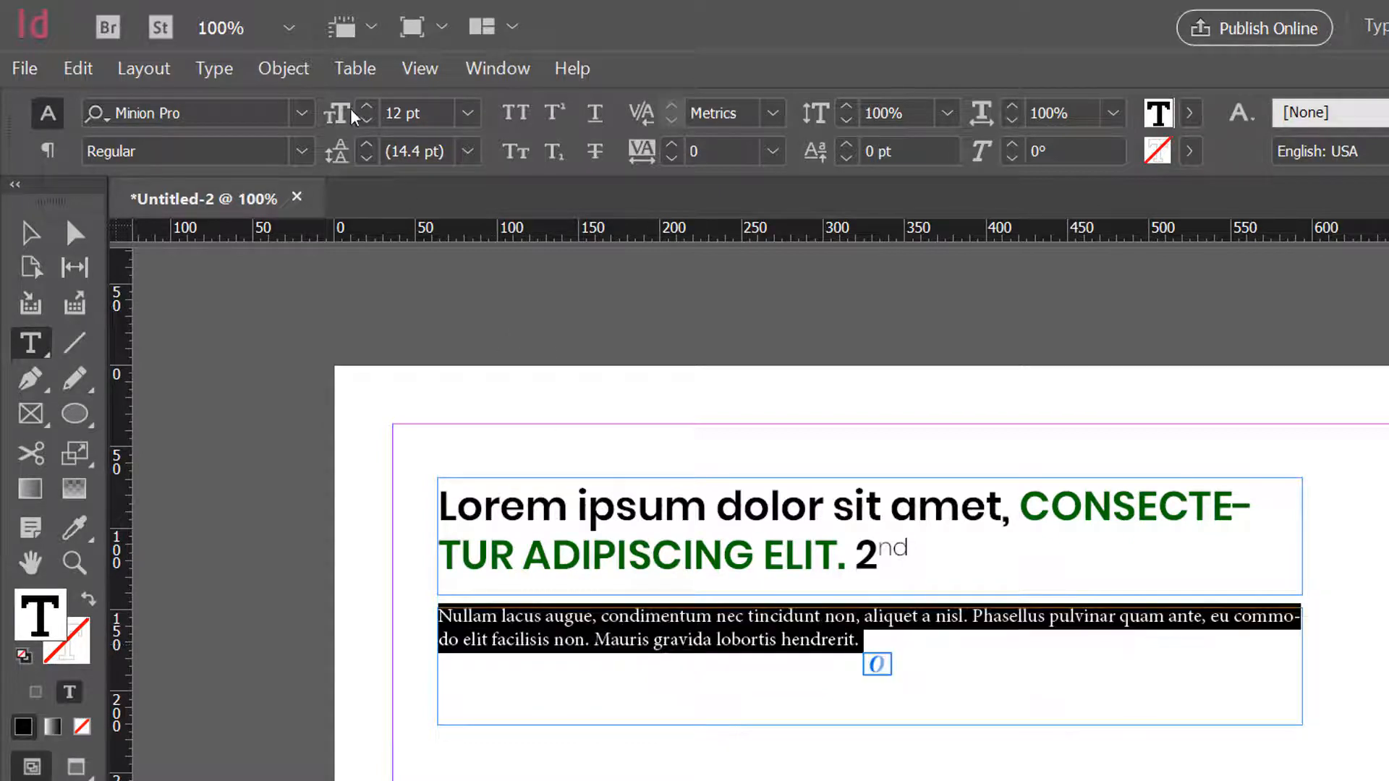
pyautogui.click(367, 148)
pyautogui.click(368, 148)
pyautogui.click(368, 148)
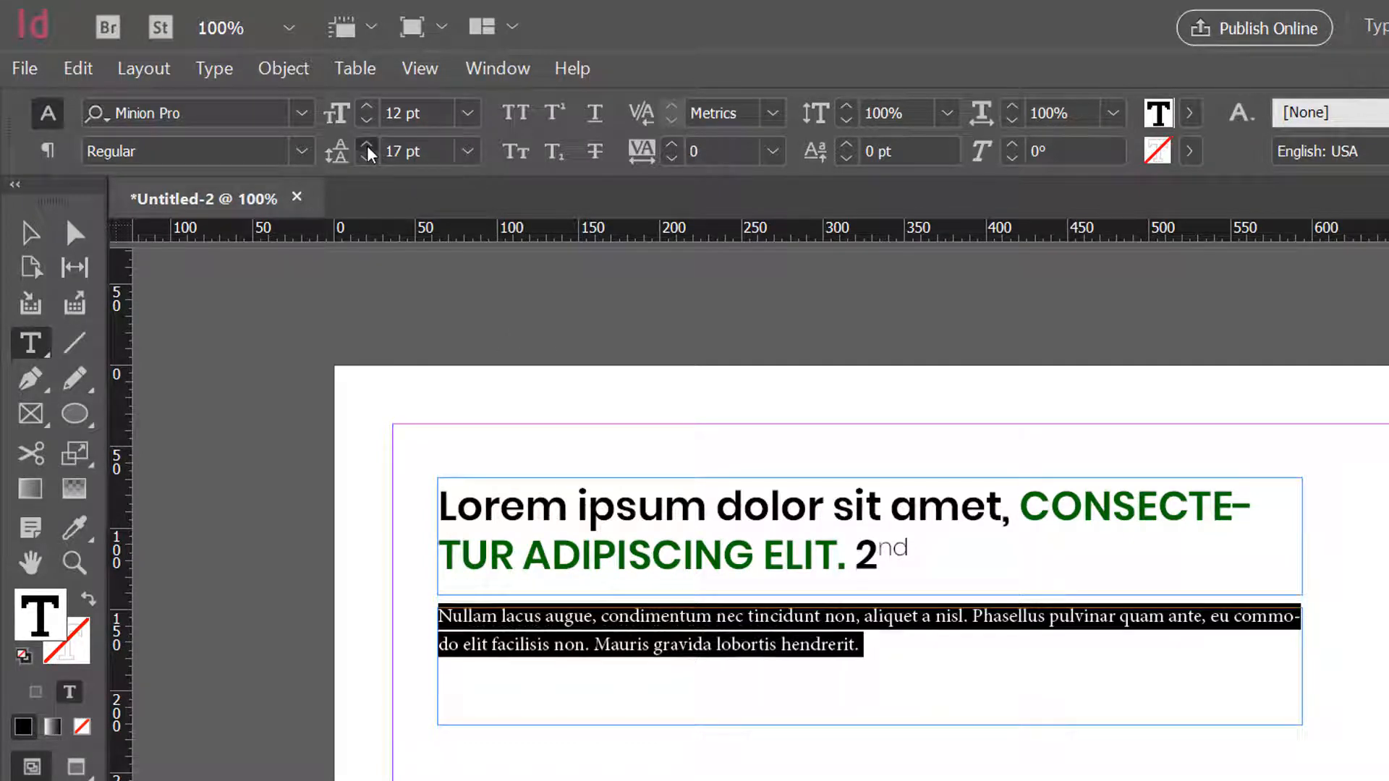
pyautogui.click(368, 148)
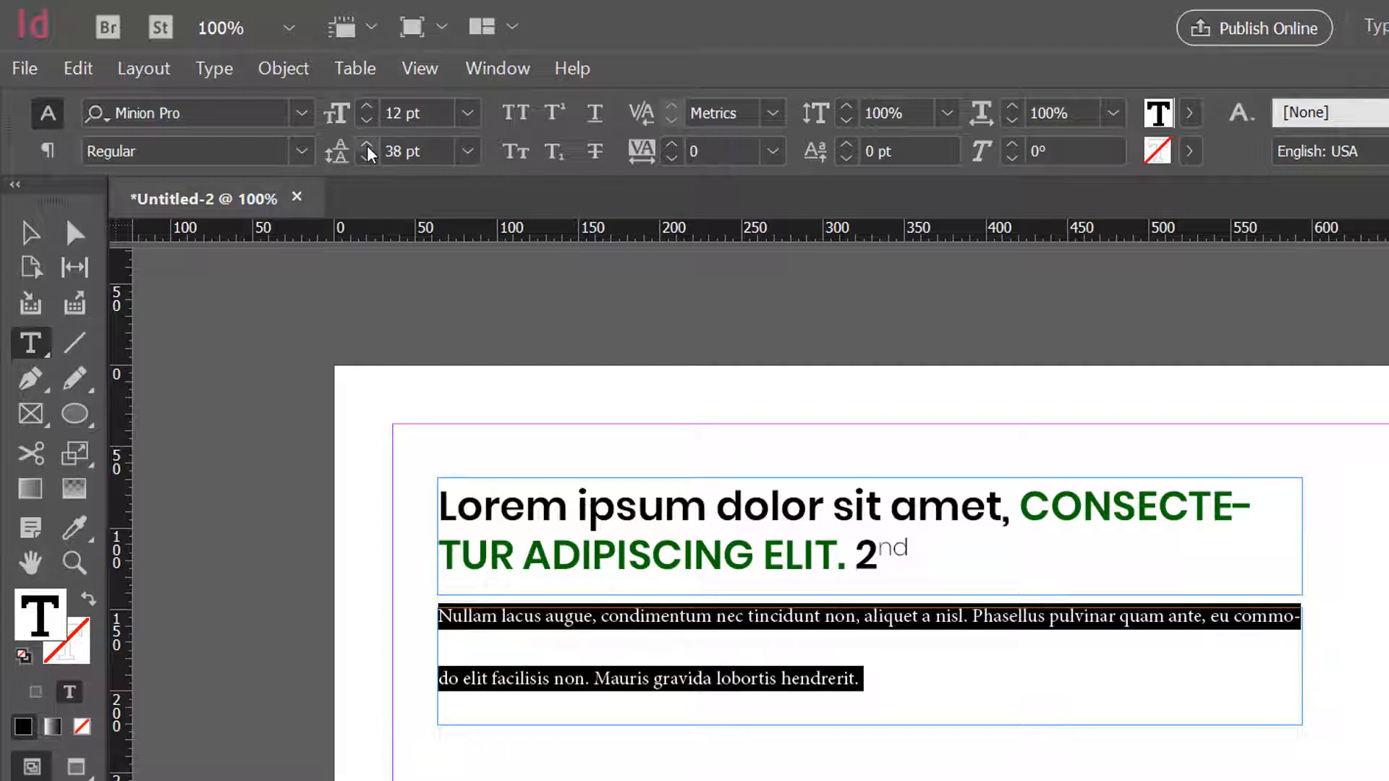
# - Set the leading of the pasted paragraph to 14 pt
pyautogui.click(413, 149)
pyautogui.click(339, 151)
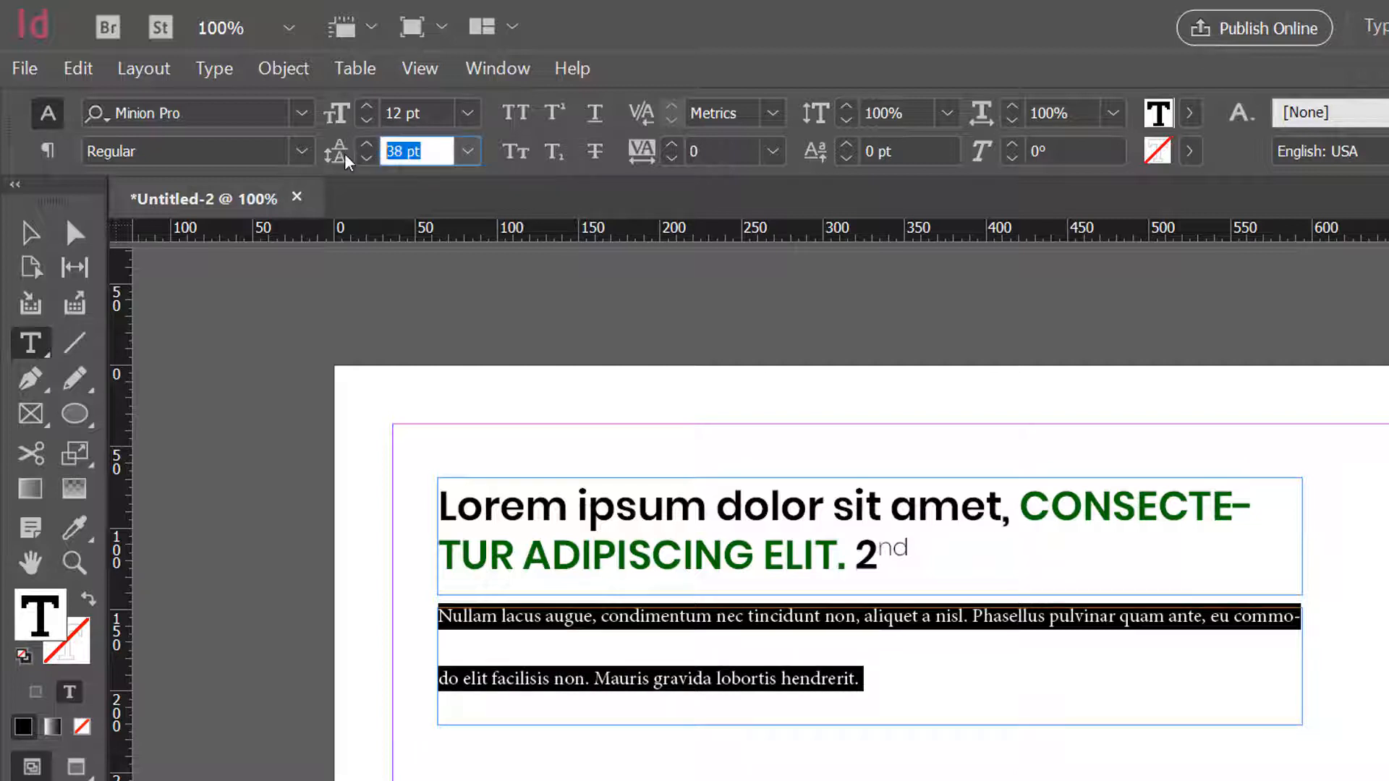
pyautogui.write('14')
pyautogui.press('Return')
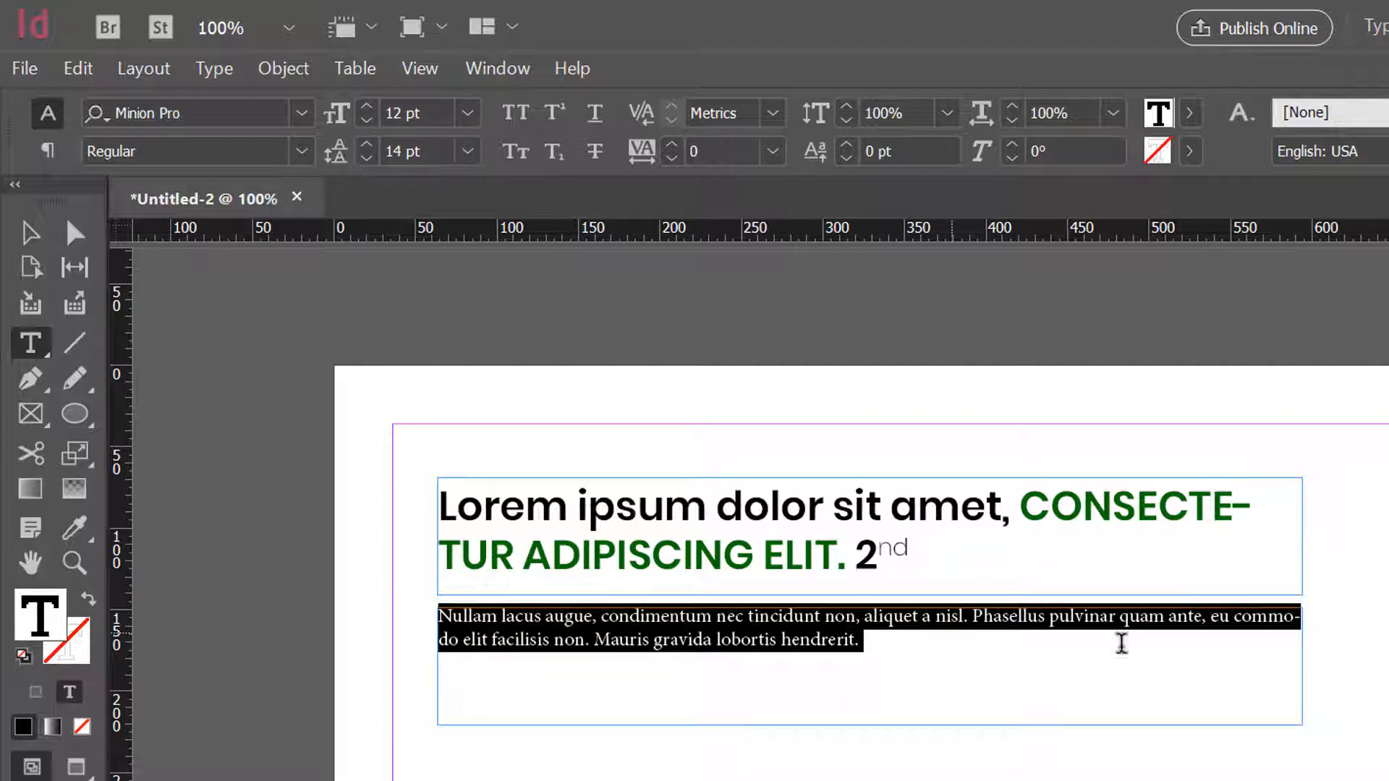
# - Split the pasted text into two paragraphs before "eu commodo", removing the space there
pyautogui.click(1248, 620)
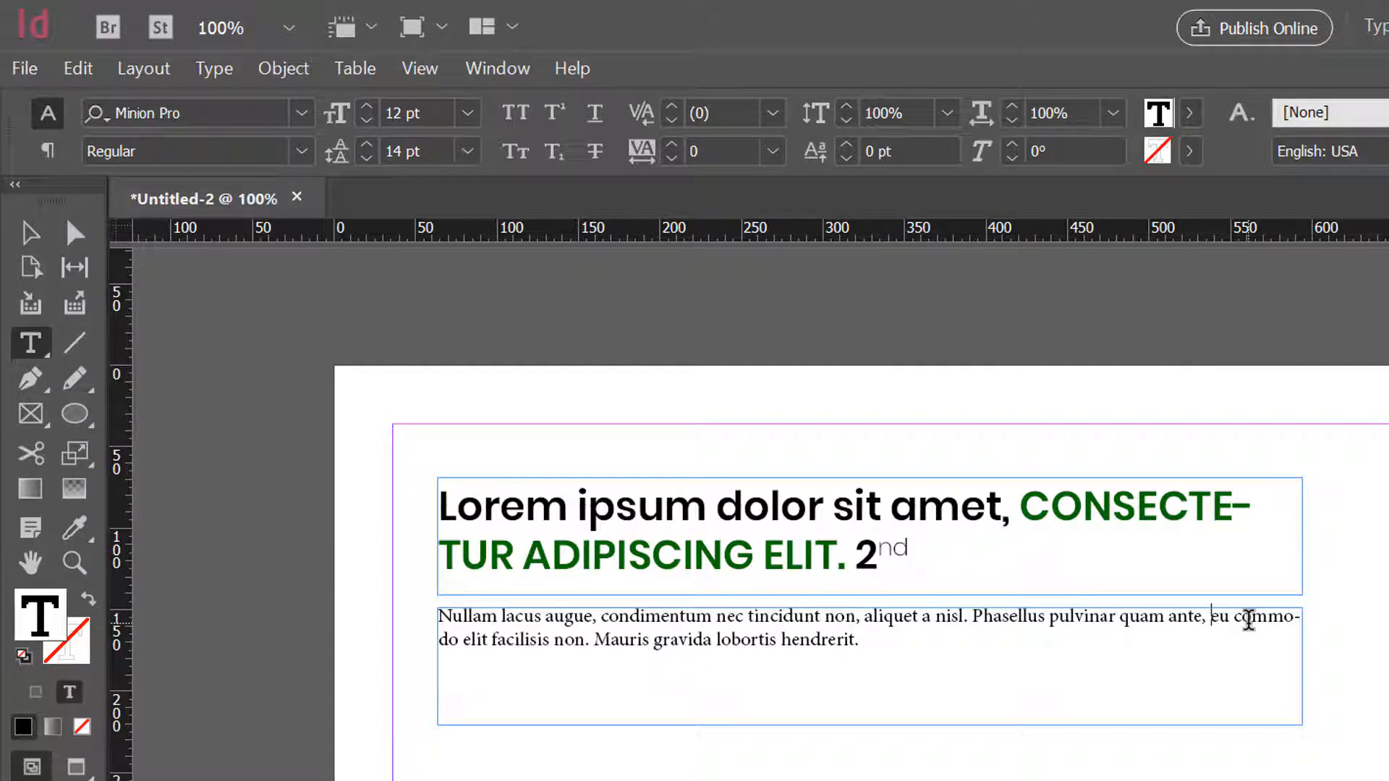
pyautogui.press('BackSpace')
pyautogui.press('Return')
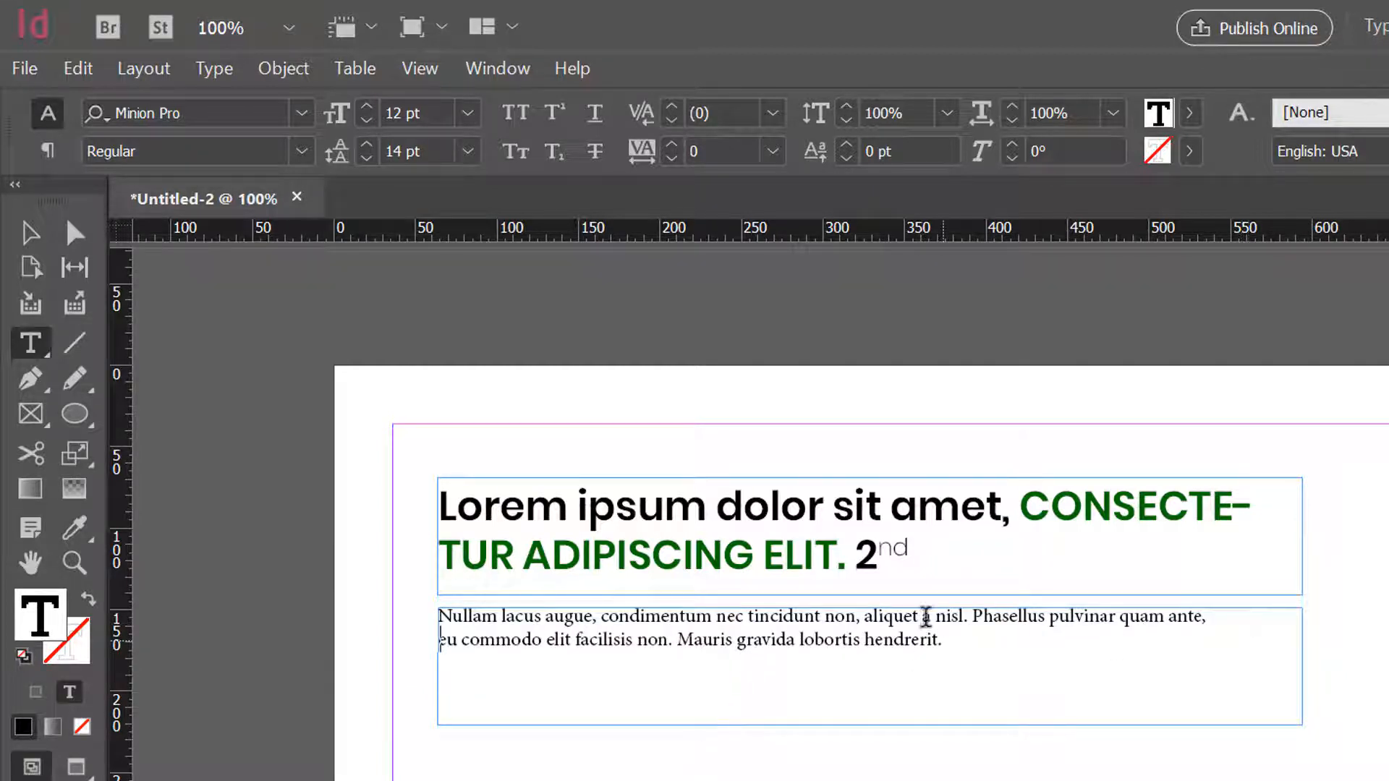
# - Increase the space after the first paragraph, ending in "quam ante,", to 13 px in the paragraph formatting settings
pyautogui.click(1181, 617)
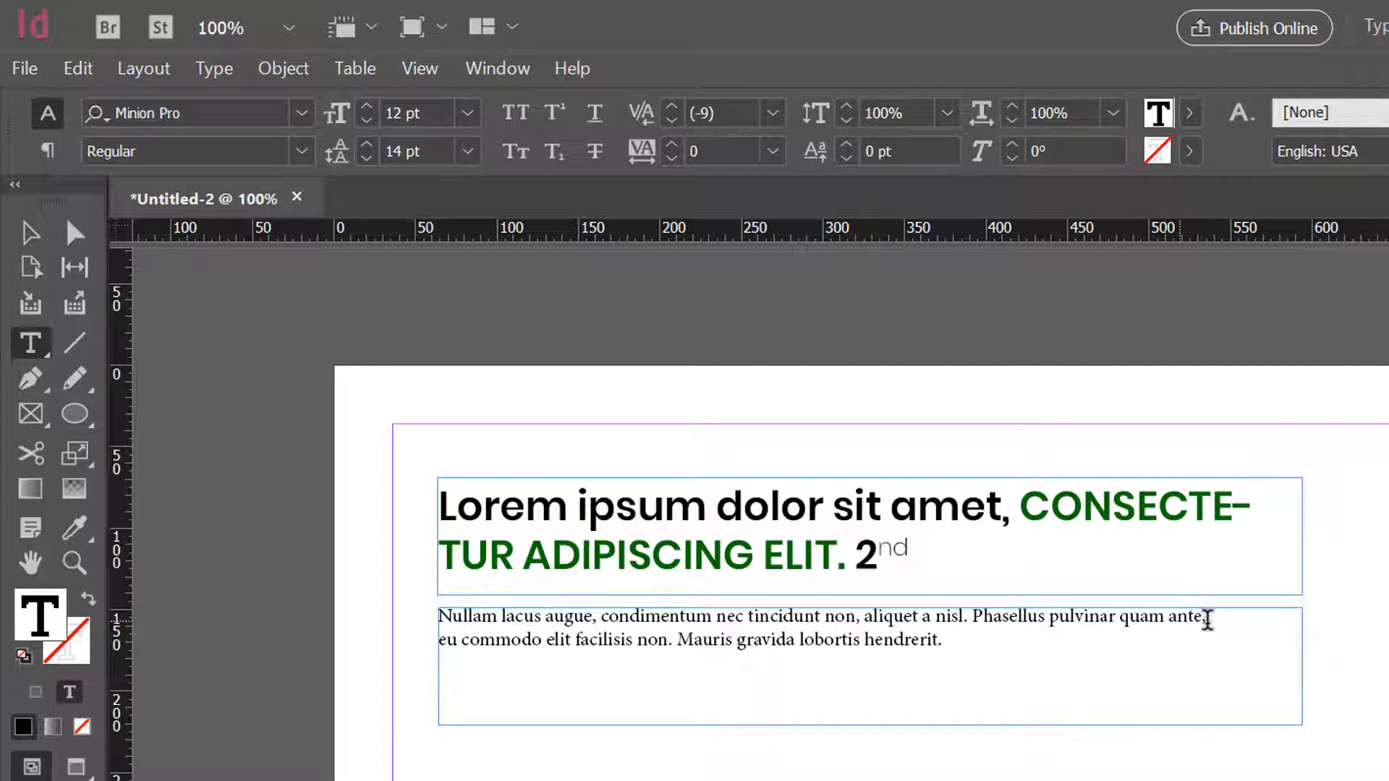
pyautogui.moveTo(1207, 617); pyautogui.dragTo(856, 622)
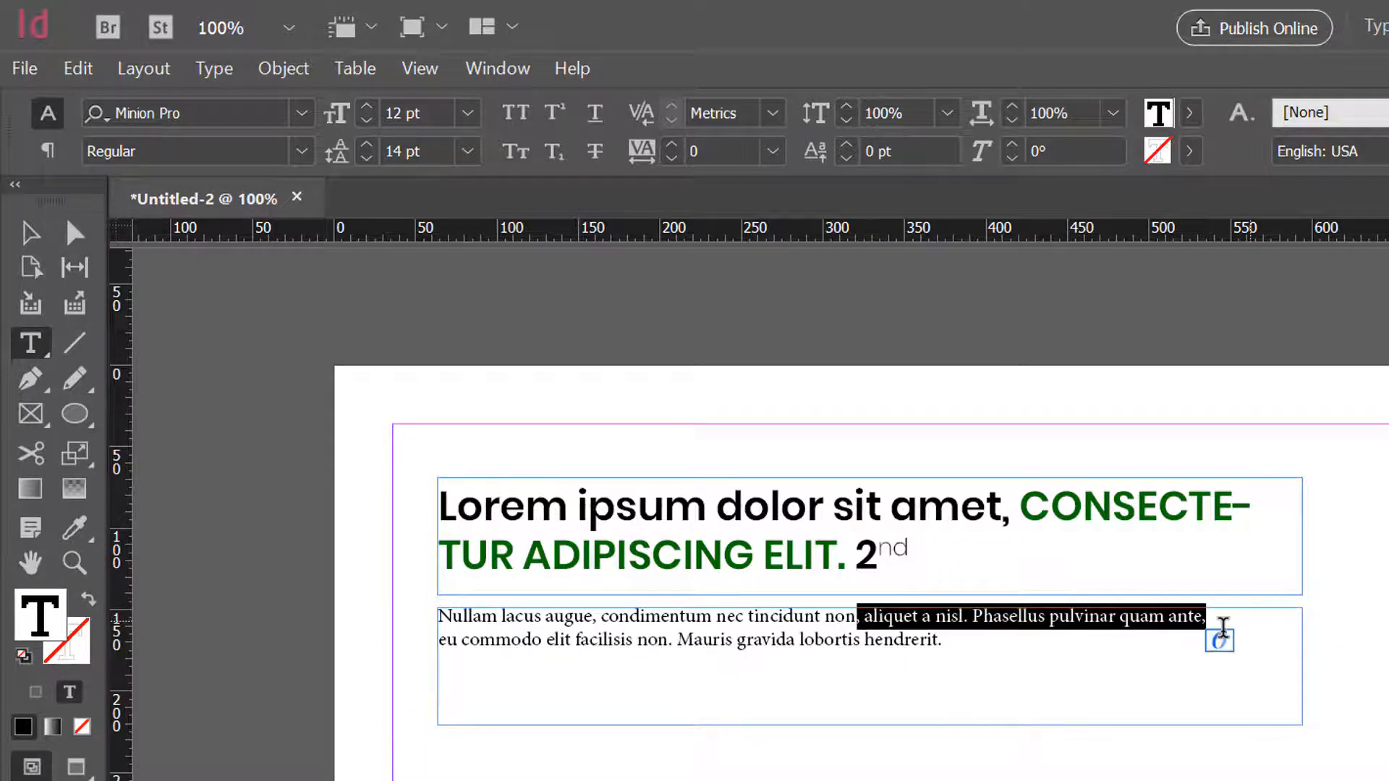
pyautogui.click(1211, 614)
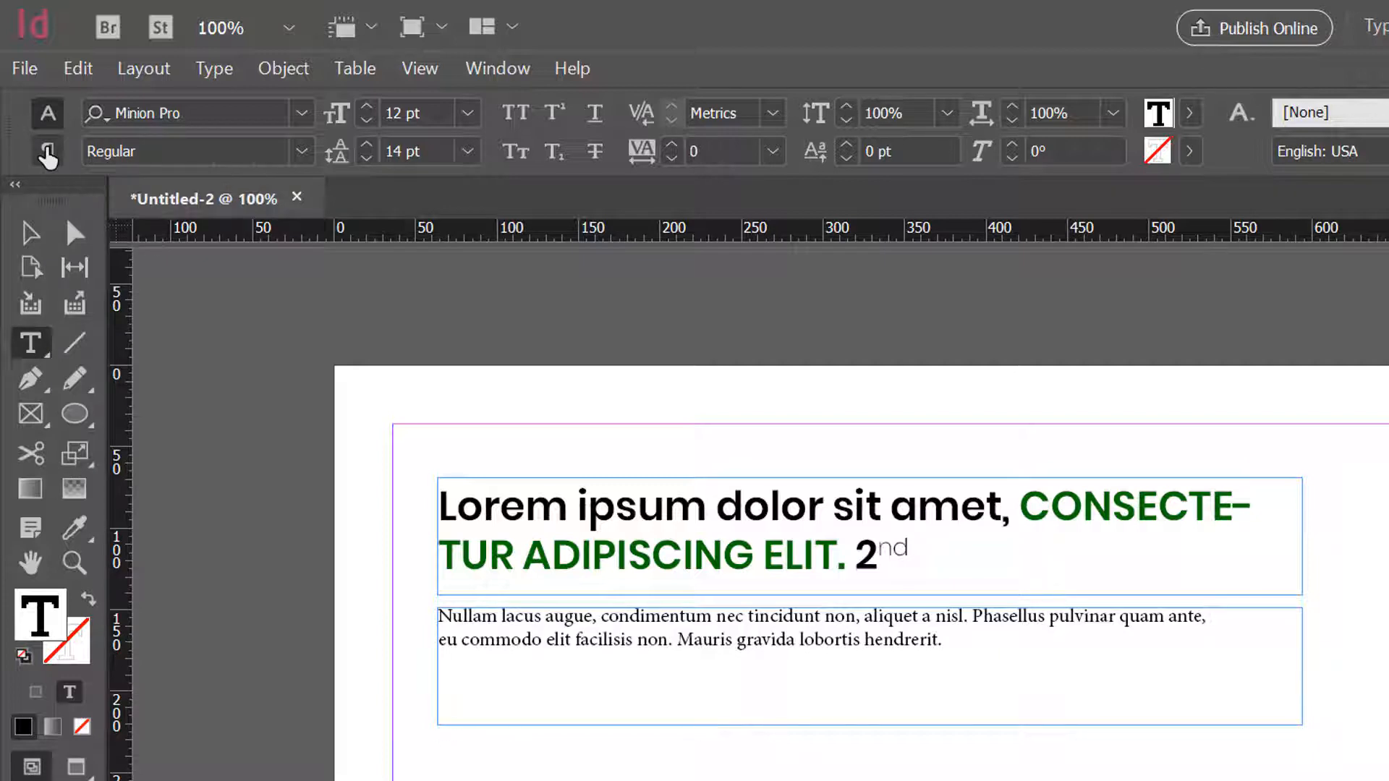
pyautogui.click(48, 151)
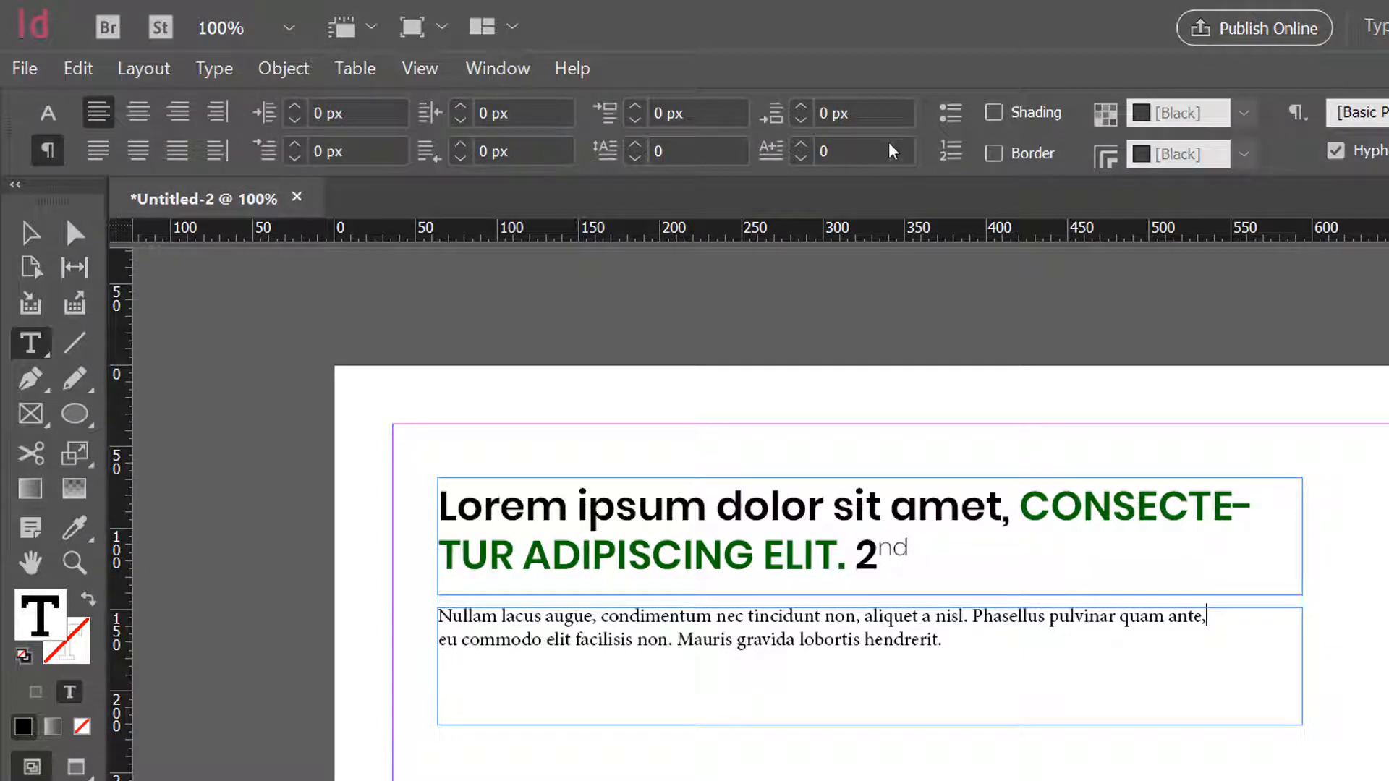
pyautogui.click(806, 105)
pyautogui.click(806, 106)
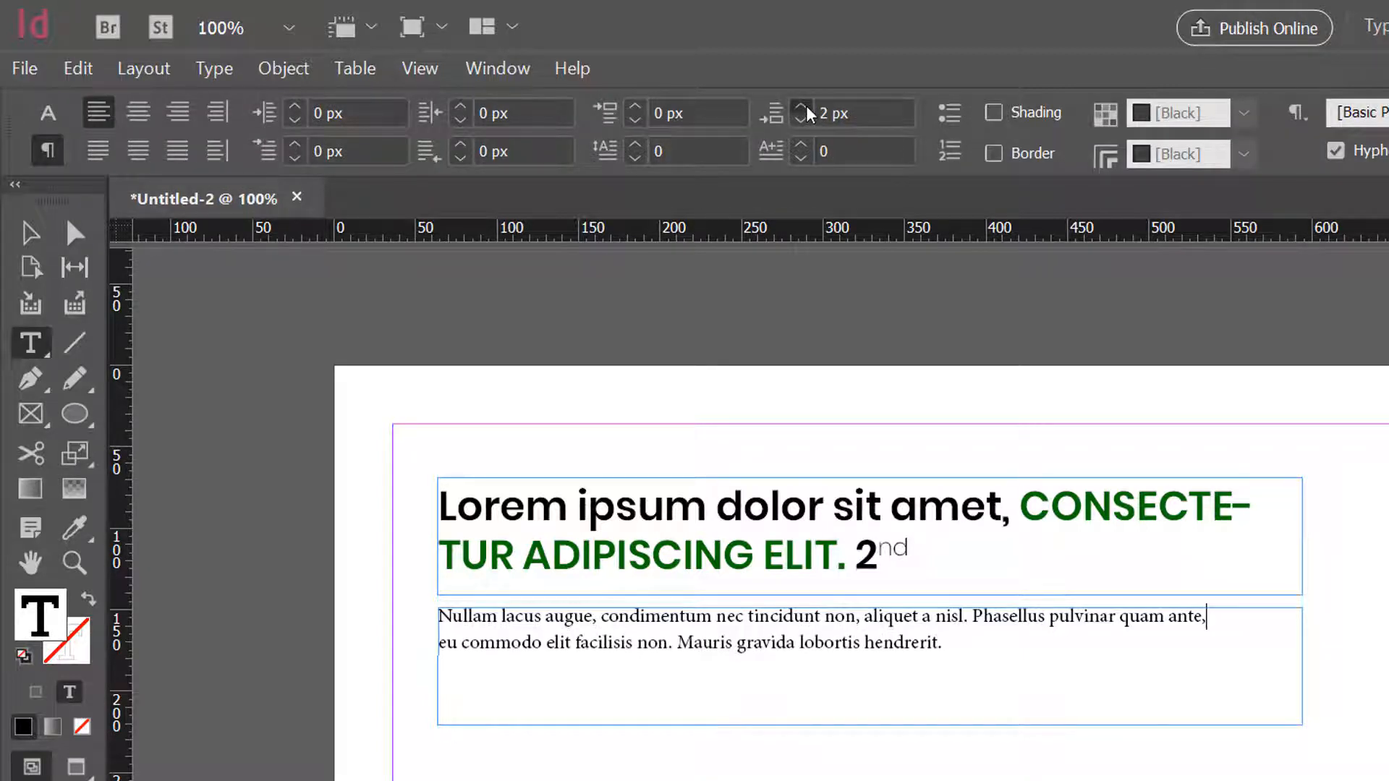
pyautogui.click(806, 106)
pyautogui.click(806, 106)
pyautogui.click(806, 106)
pyautogui.click(805, 105)
pyautogui.click(806, 105)
pyautogui.click(806, 105)
pyautogui.click(806, 105)
pyautogui.click(806, 105)
pyautogui.click(806, 105)
pyautogui.click(806, 105)
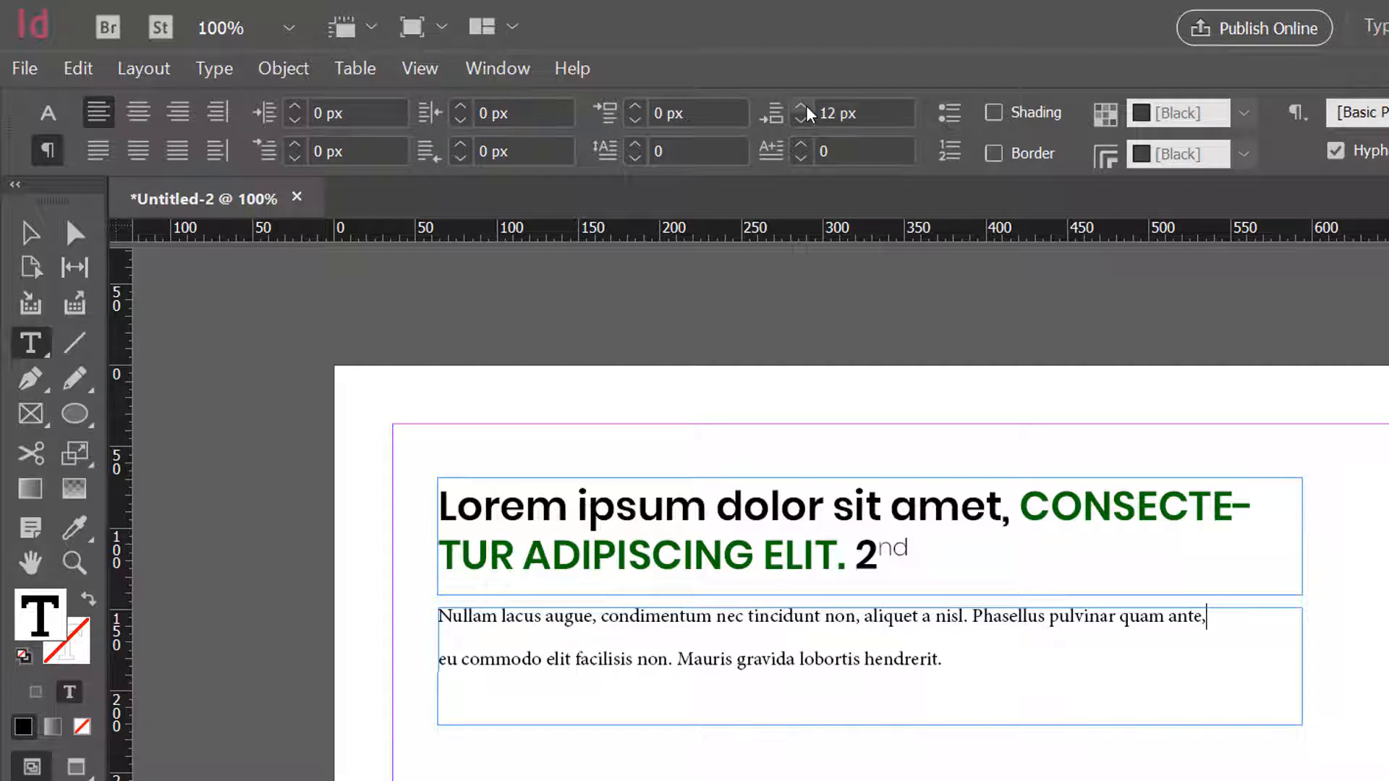
pyautogui.click(806, 107)
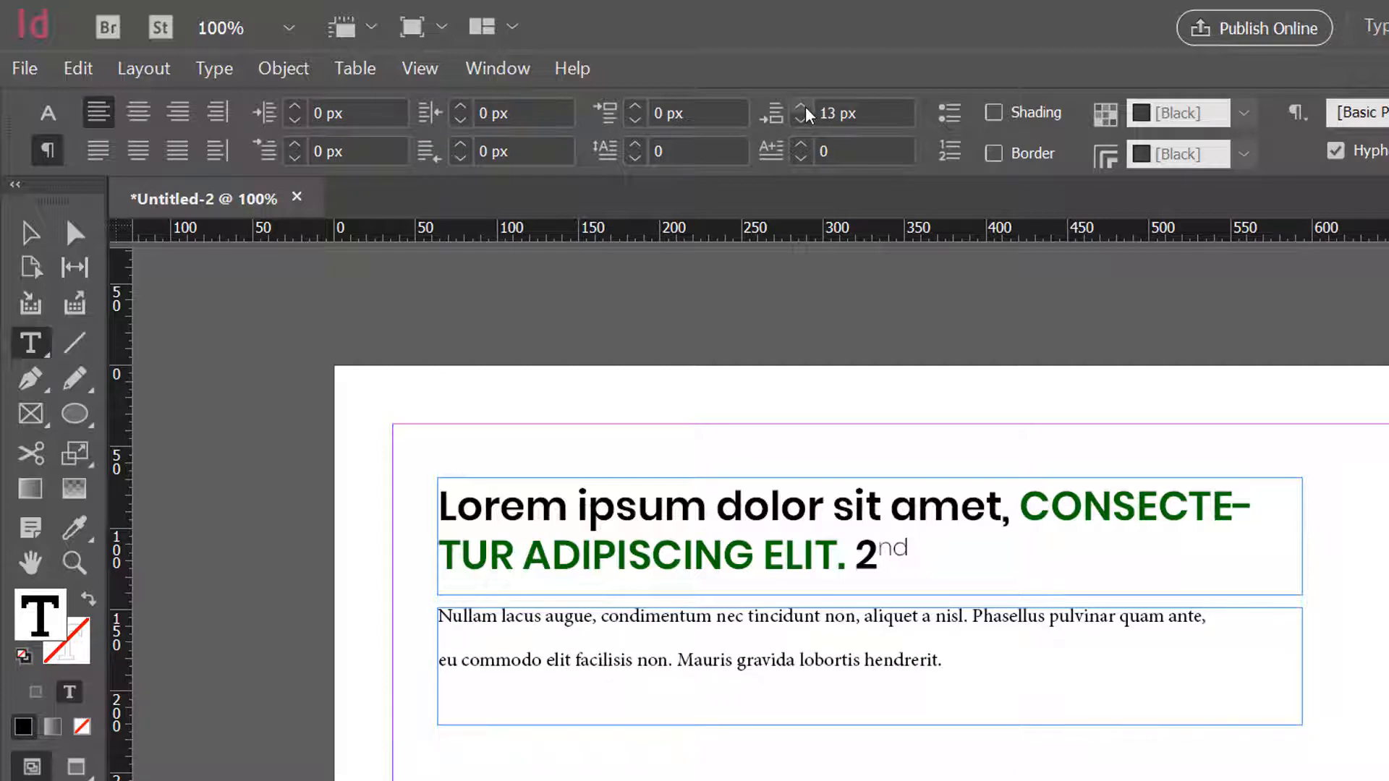
# - Reset the space after to 0 px for both paragraphs in the lower frame
pyautogui.moveTo(1058, 616); pyautogui.dragTo(1116, 615)
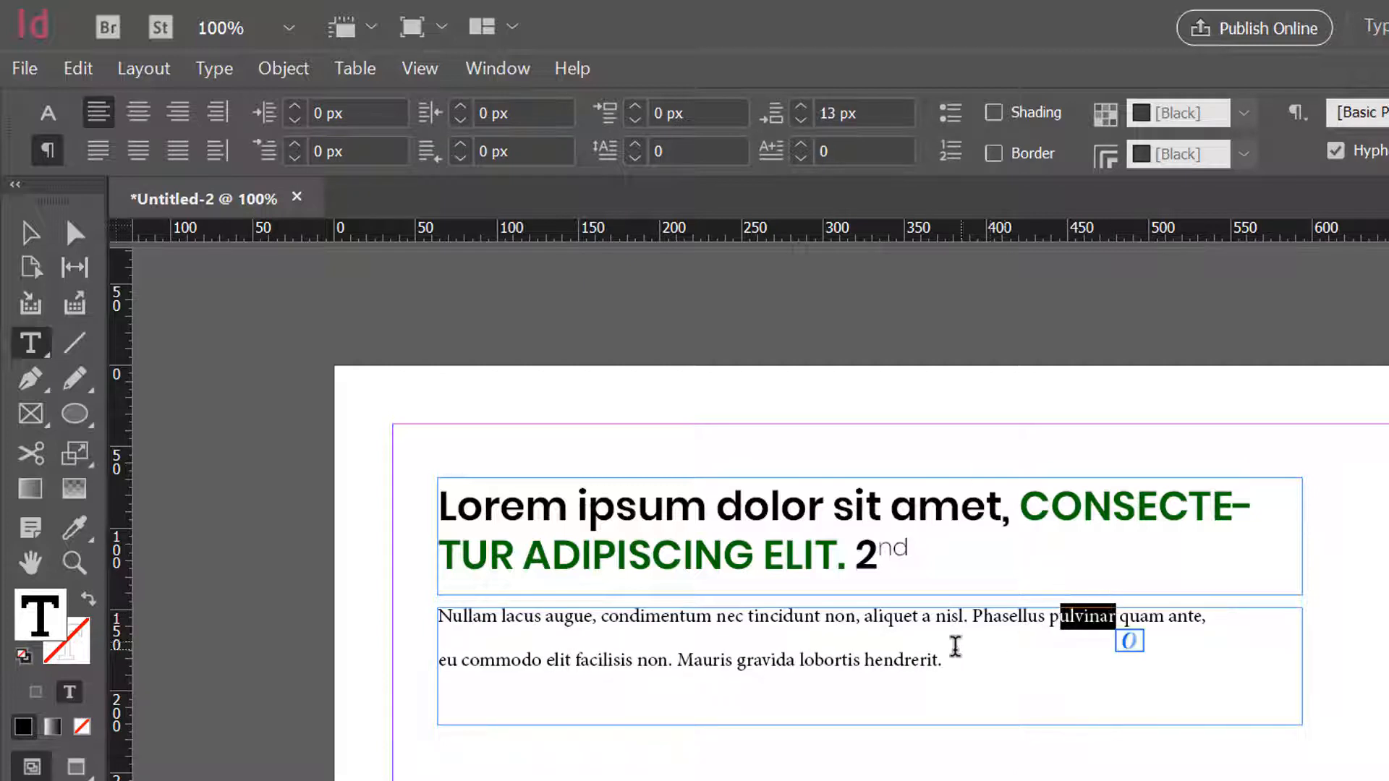
pyautogui.click(1005, 640)
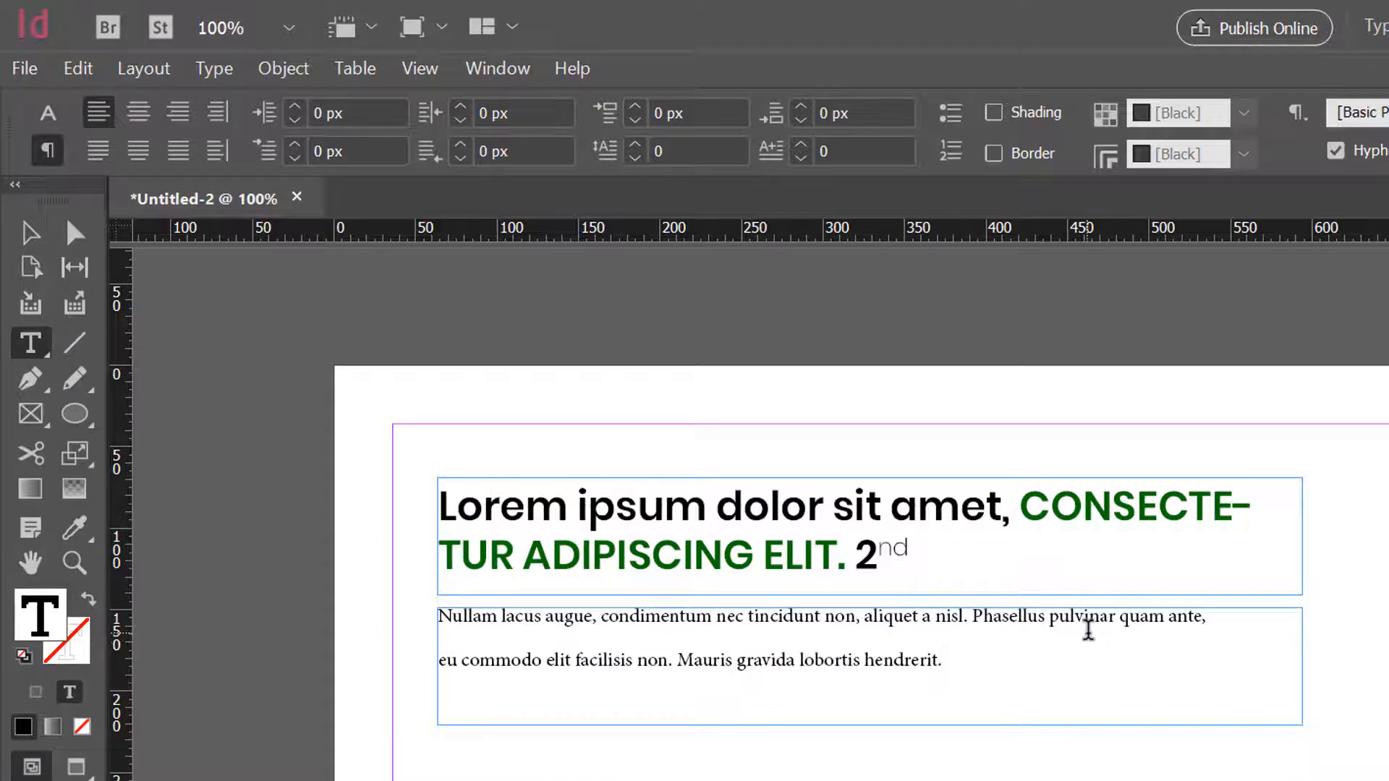
pyautogui.hotkey('ctrl', 'a')
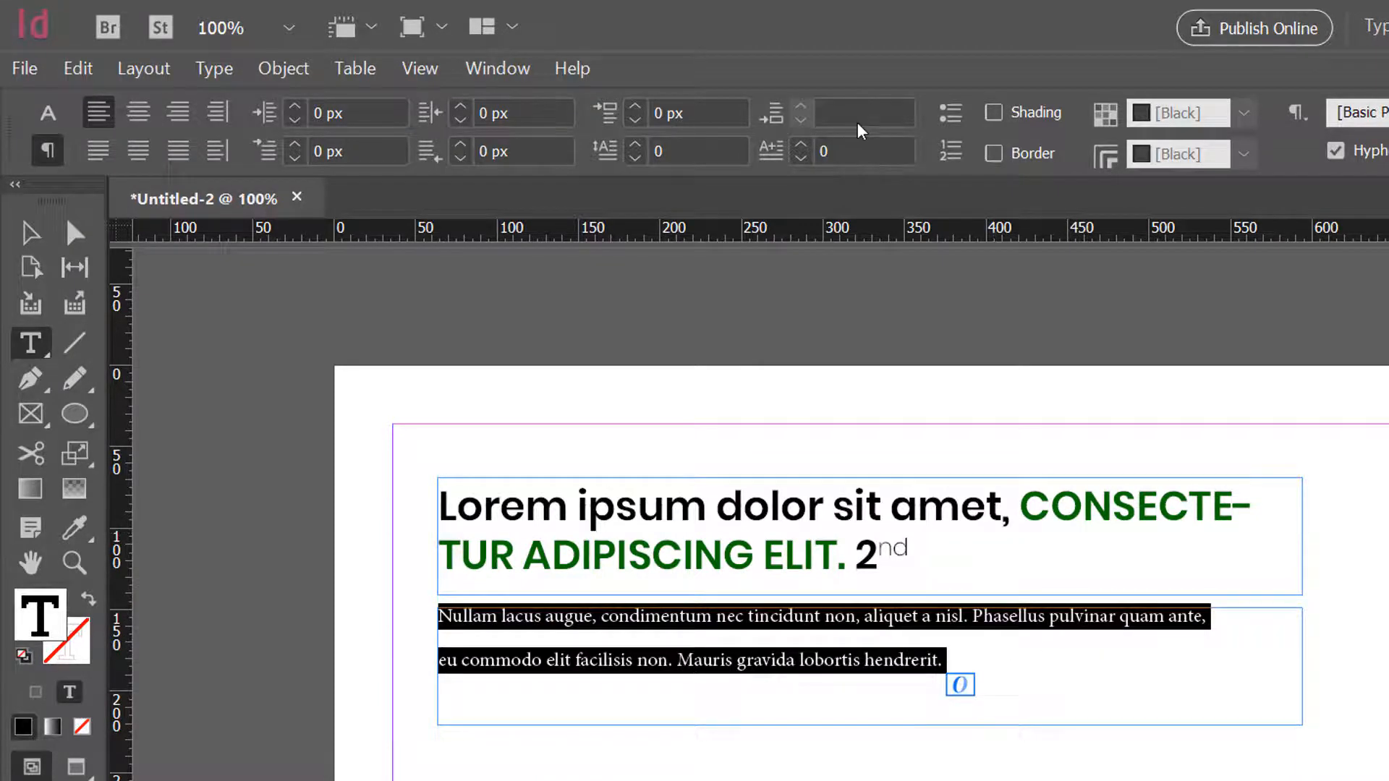
pyautogui.click(858, 122)
pyautogui.write('0')
pyautogui.press('Return')
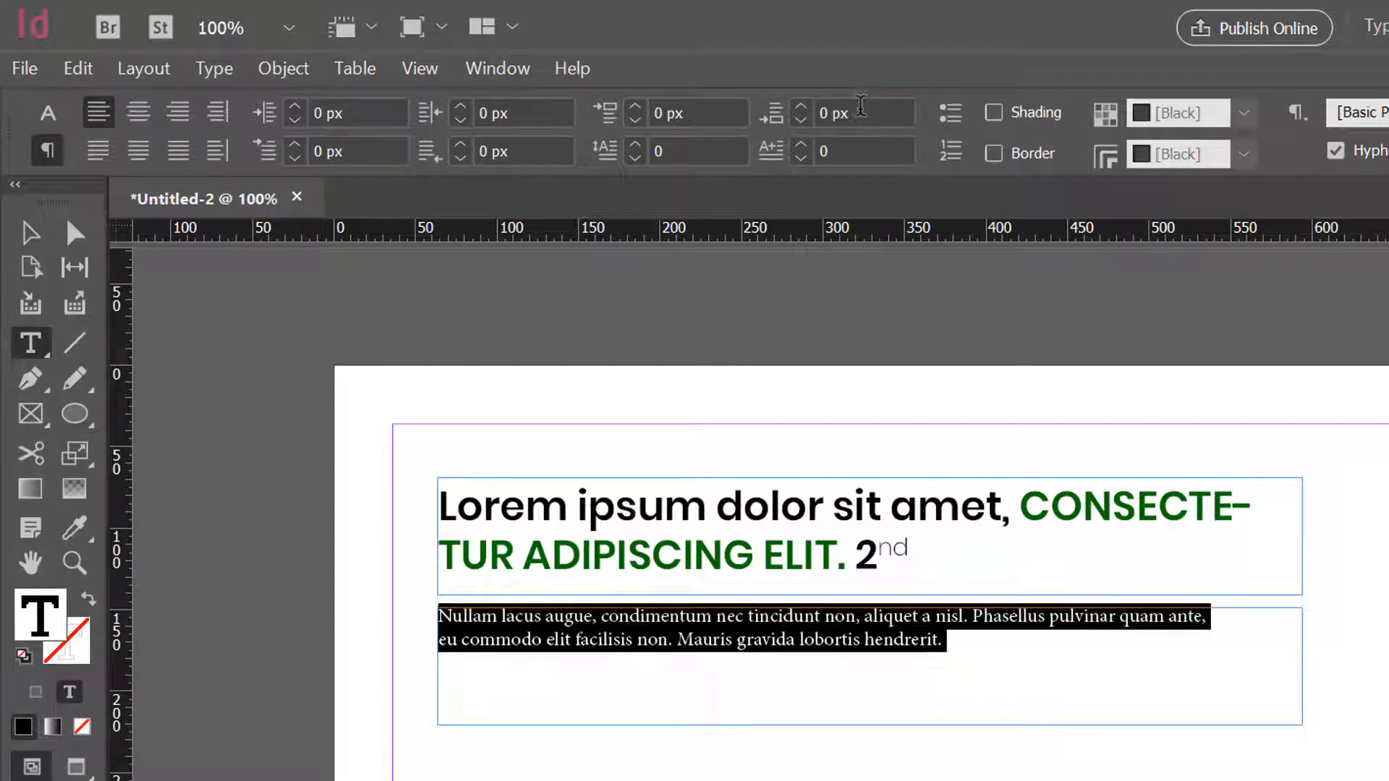
# - Increase the space before the second paragraph, beginning "eu commodo", to 9 px
pyautogui.click(620, 641)
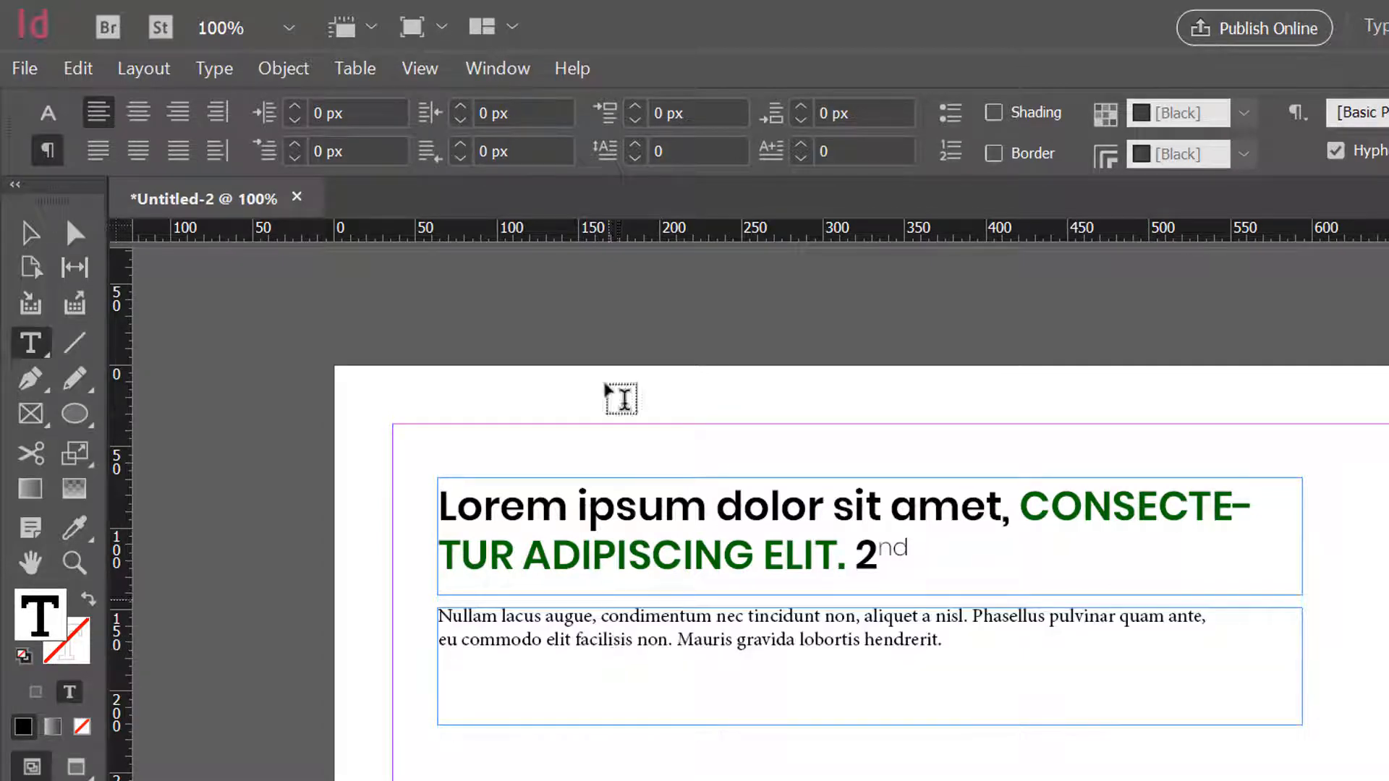
pyautogui.click(634, 110)
pyautogui.click(635, 110)
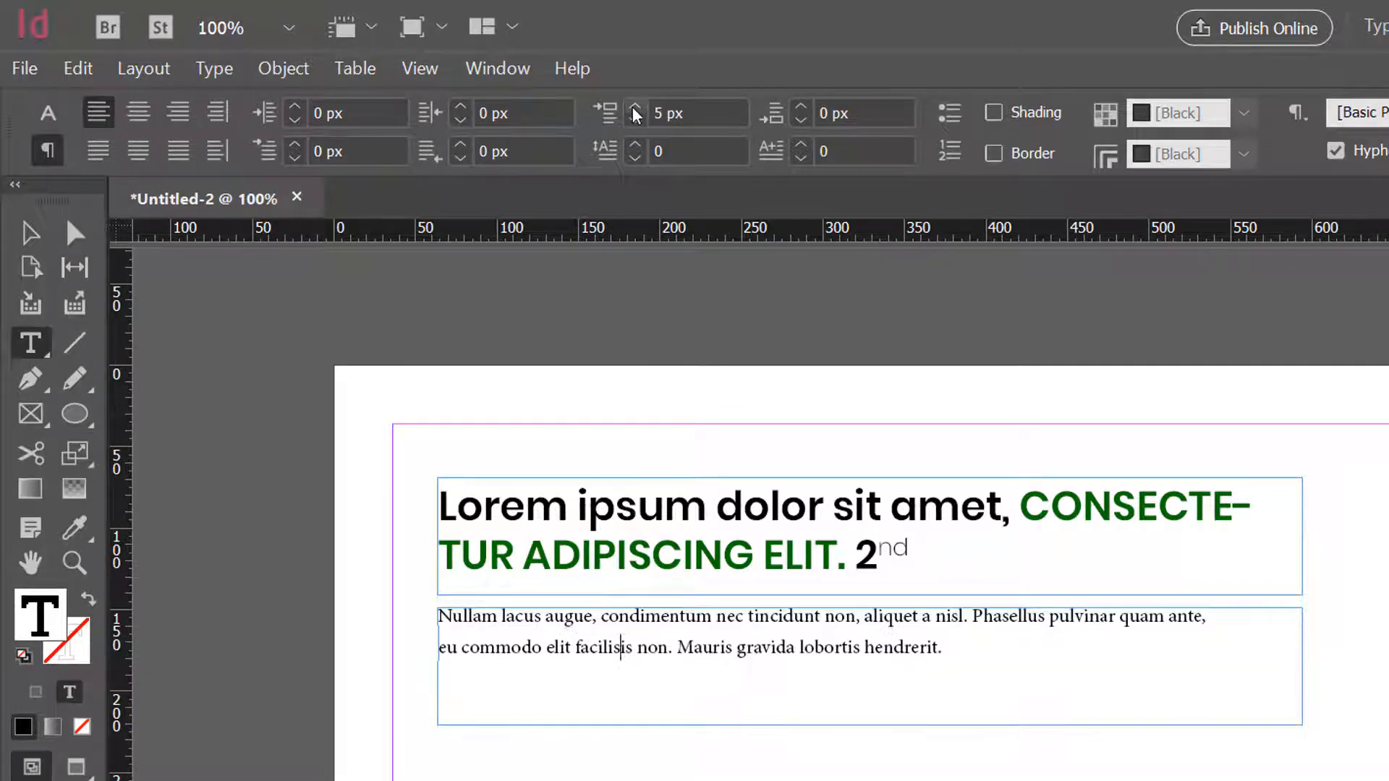
pyautogui.click(635, 110)
pyautogui.click(635, 110)
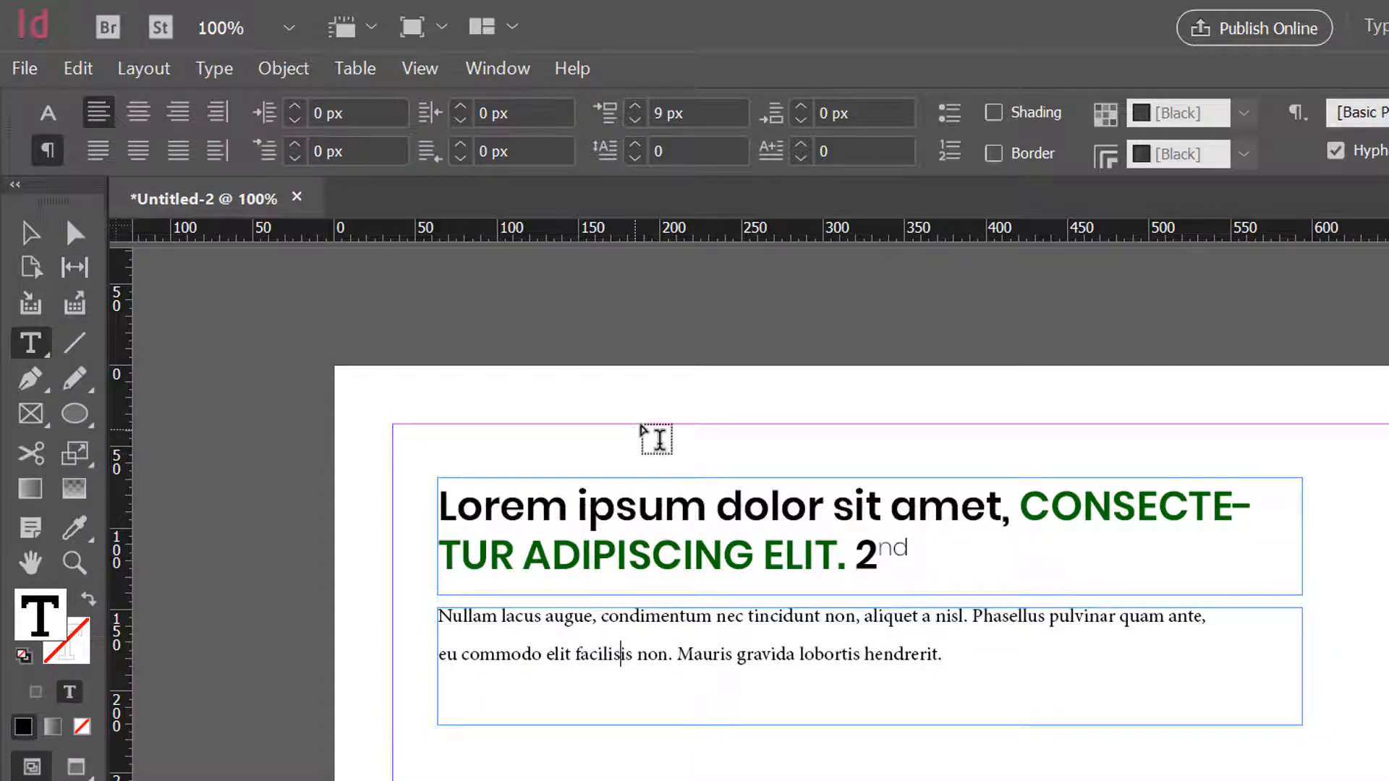
# - Reset the space before to 0 px for both paragraphs in the lower frame
pyautogui.hotkey('ctrl', 'a')
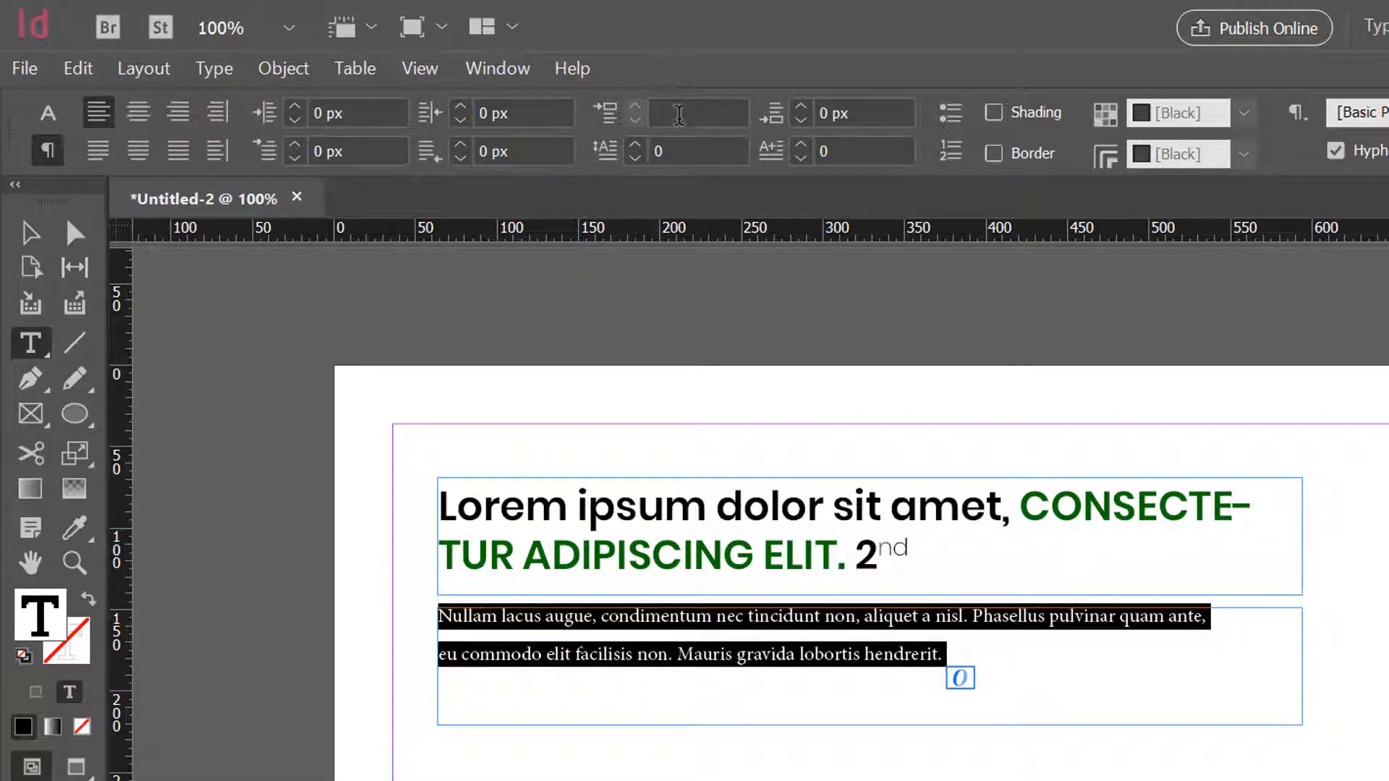
pyautogui.click(679, 116)
pyautogui.write('0')
pyautogui.press('Return')
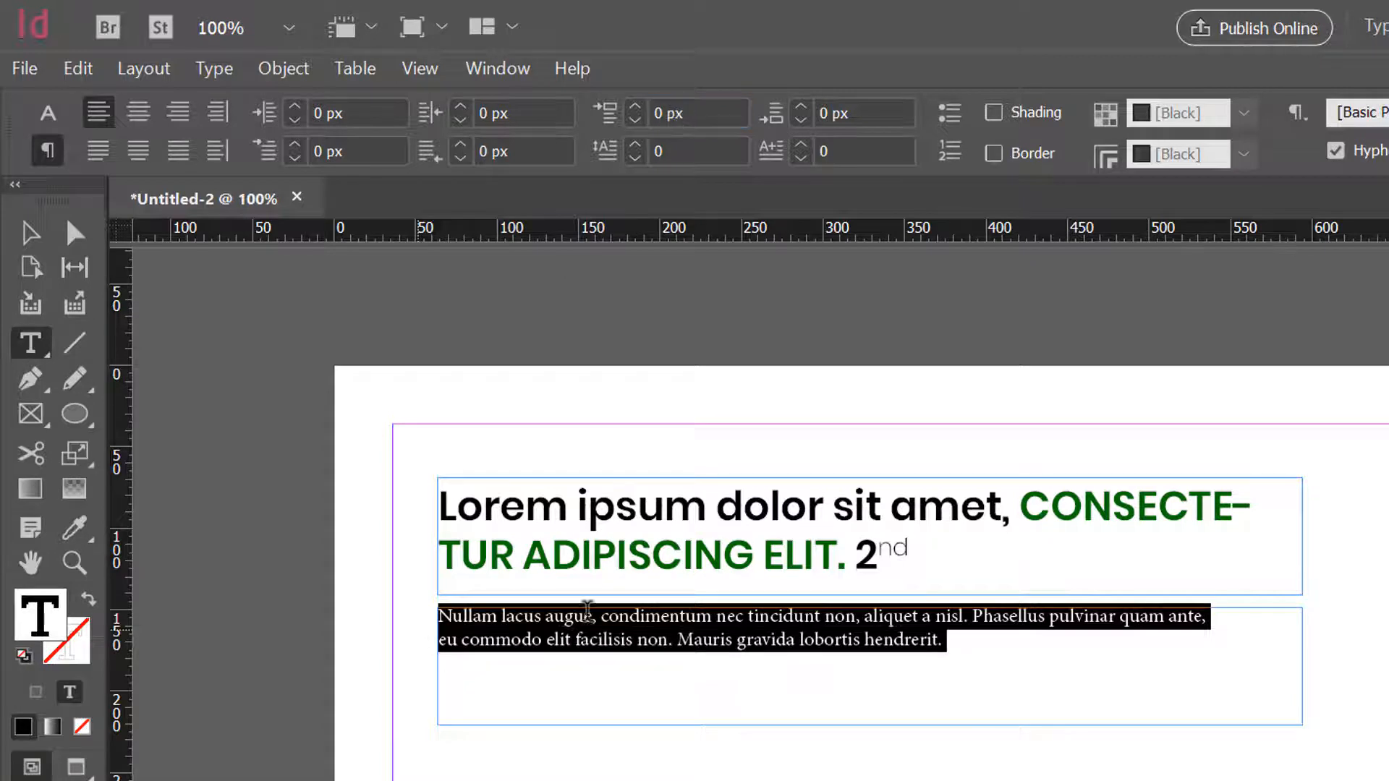
# - Try a 10 px left indent on both body paragraphs, and reset the indent to 0 px
pyautogui.moveTo(298, 110); pyautogui.dragTo(298, 110)
pyautogui.moveTo(434, 634); pyautogui.dragTo(435, 619)
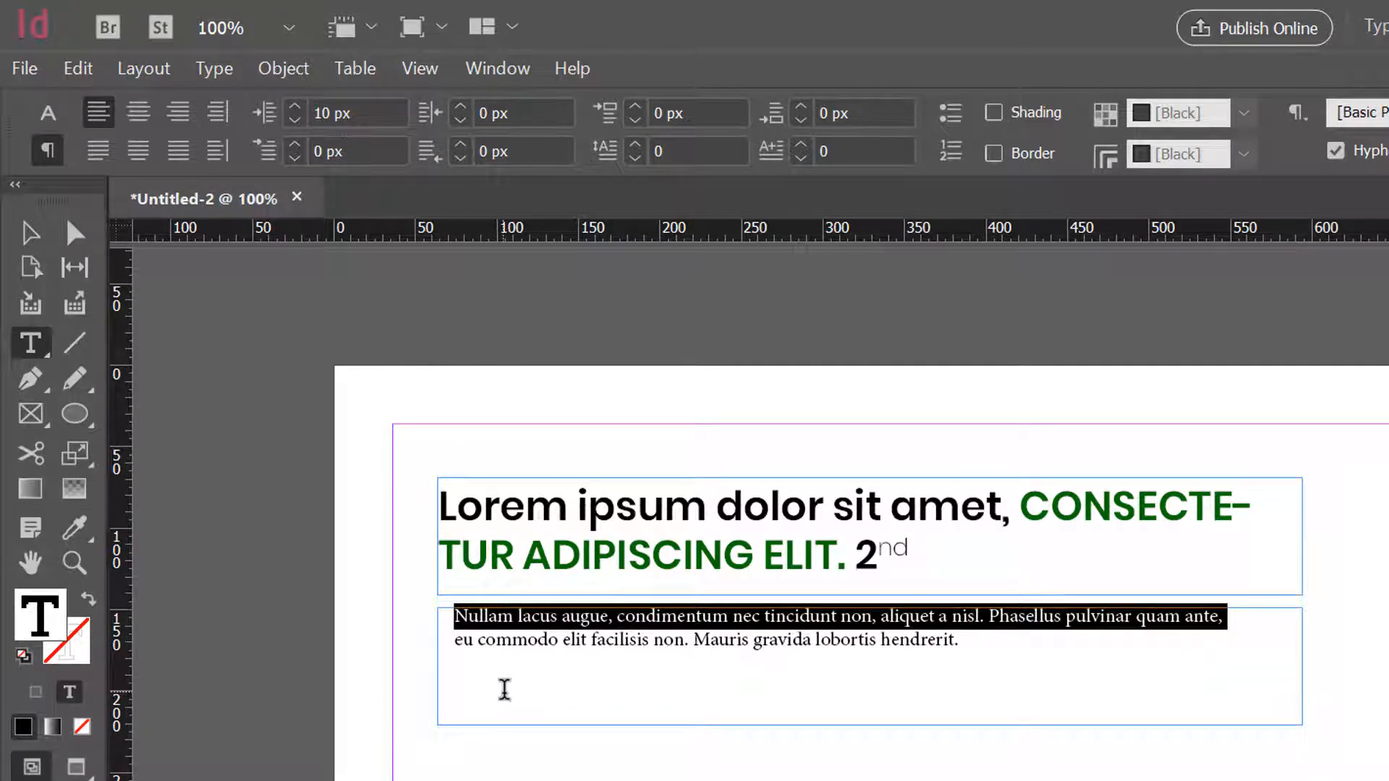
pyautogui.hotkey('ctrl', 'a')
pyautogui.click(387, 110)
pyautogui.write('0')
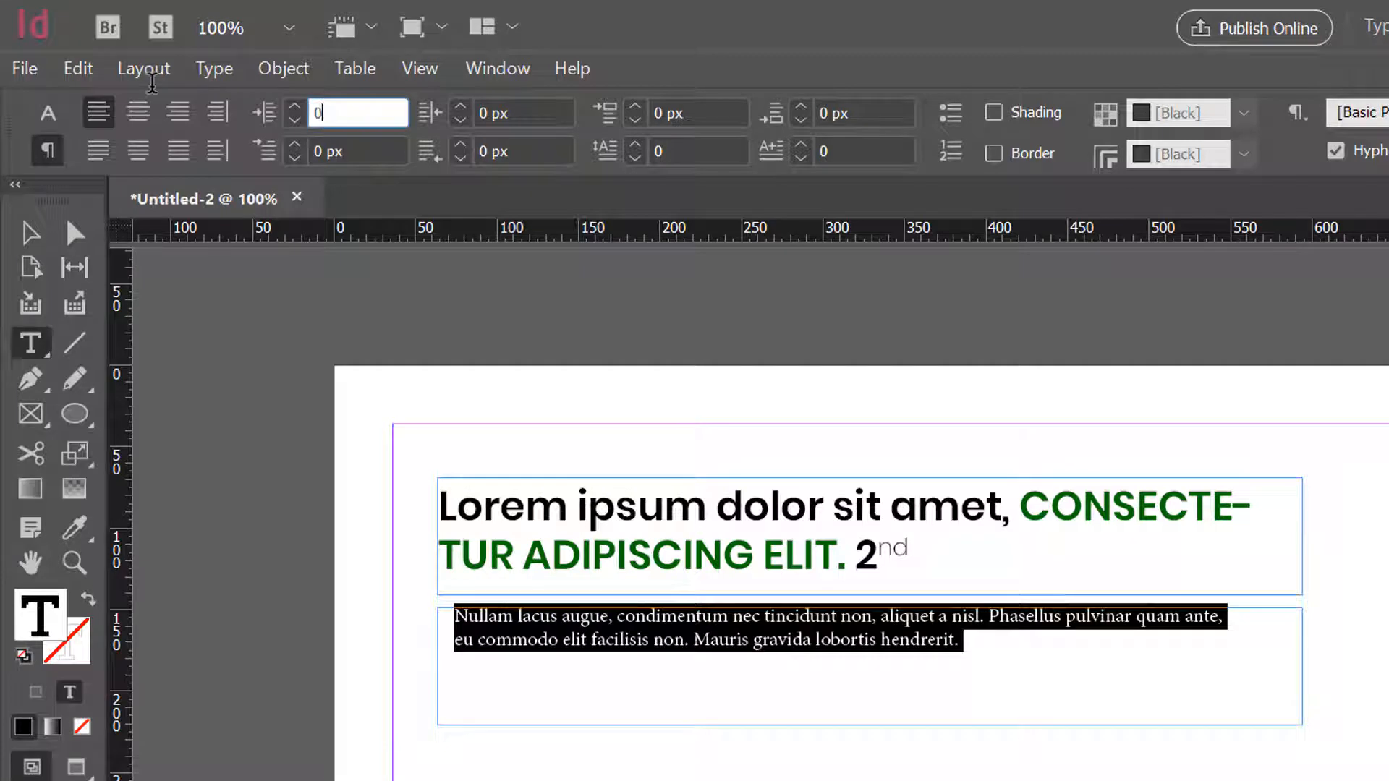
pyautogui.press('Return')
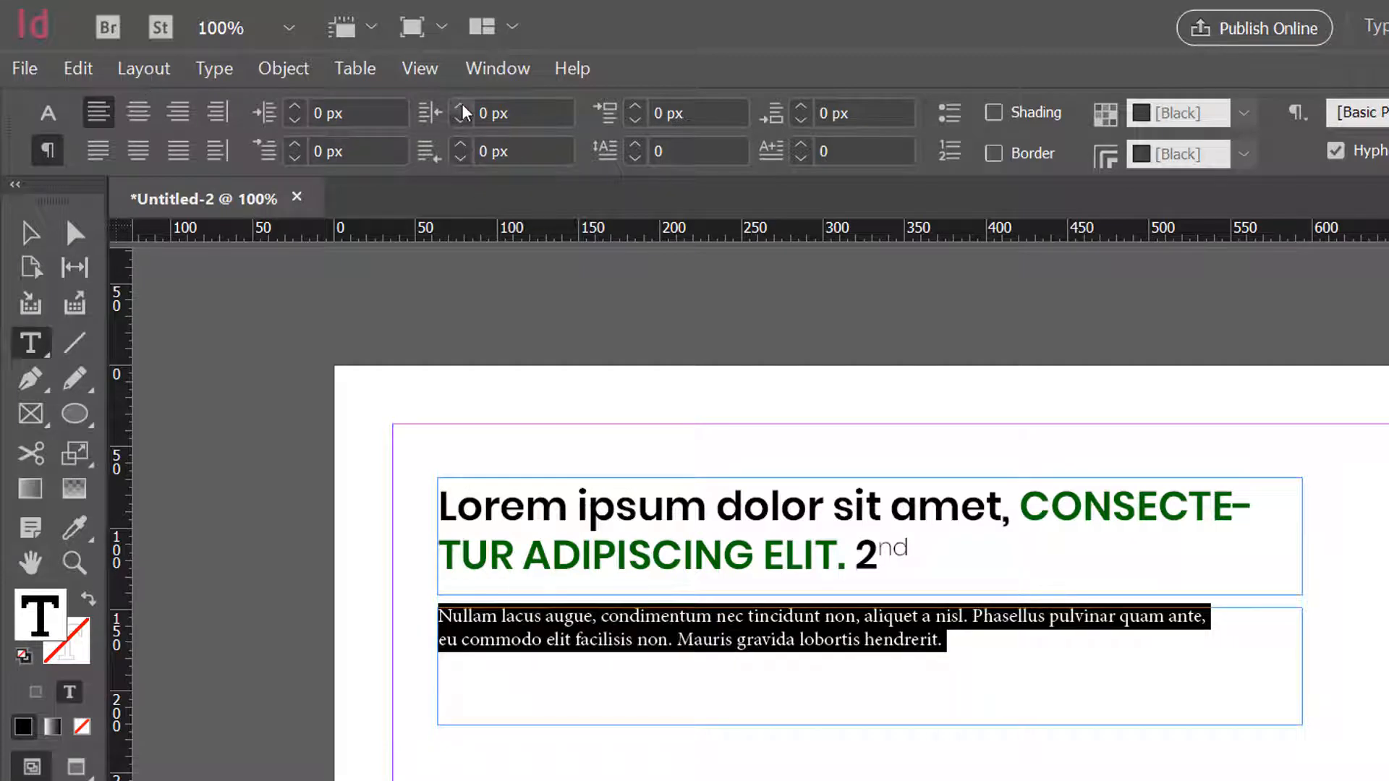
# - Increase the first-line indent of both body paragraphs to 6 px
pyautogui.click(302, 149)
pyautogui.click(303, 149)
pyautogui.click(303, 149)
pyautogui.click(303, 149)
pyautogui.click(302, 150)
pyautogui.click(302, 149)
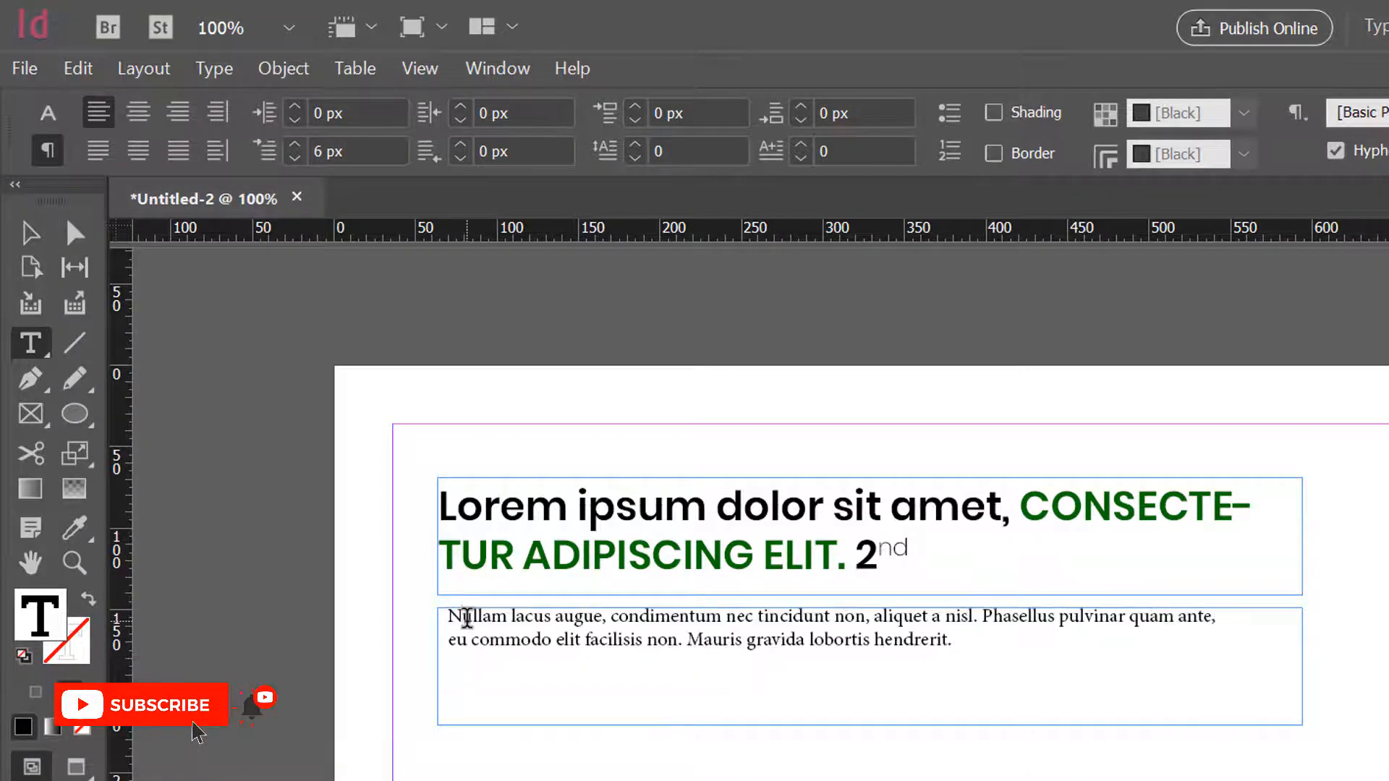
# - Increase the first-line indent of only the first paragraph, beginning "Nullam lacus", to 18 px
pyautogui.tripleClick(458, 614)
pyautogui.click(295, 144)
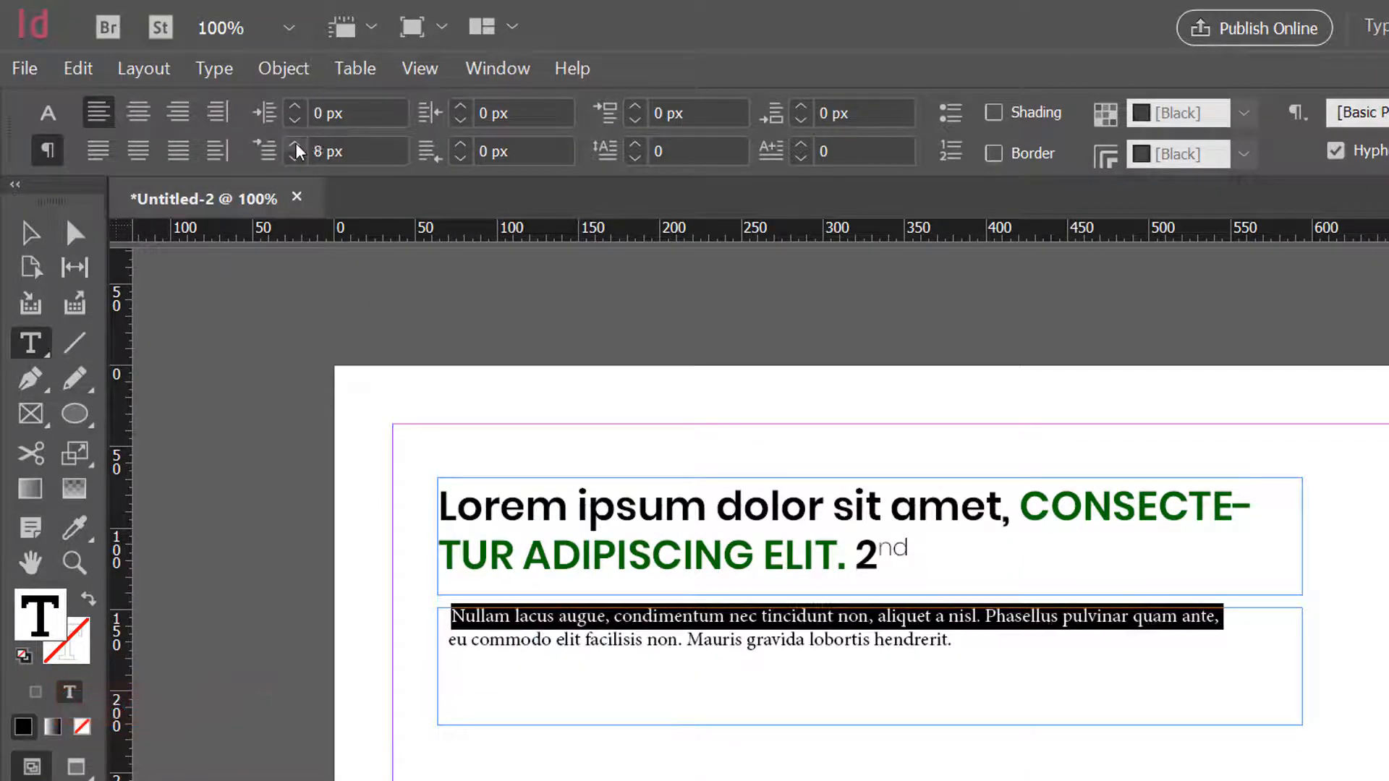
pyautogui.click(296, 142)
pyautogui.click(295, 142)
pyautogui.click(295, 142)
pyautogui.click(295, 142)
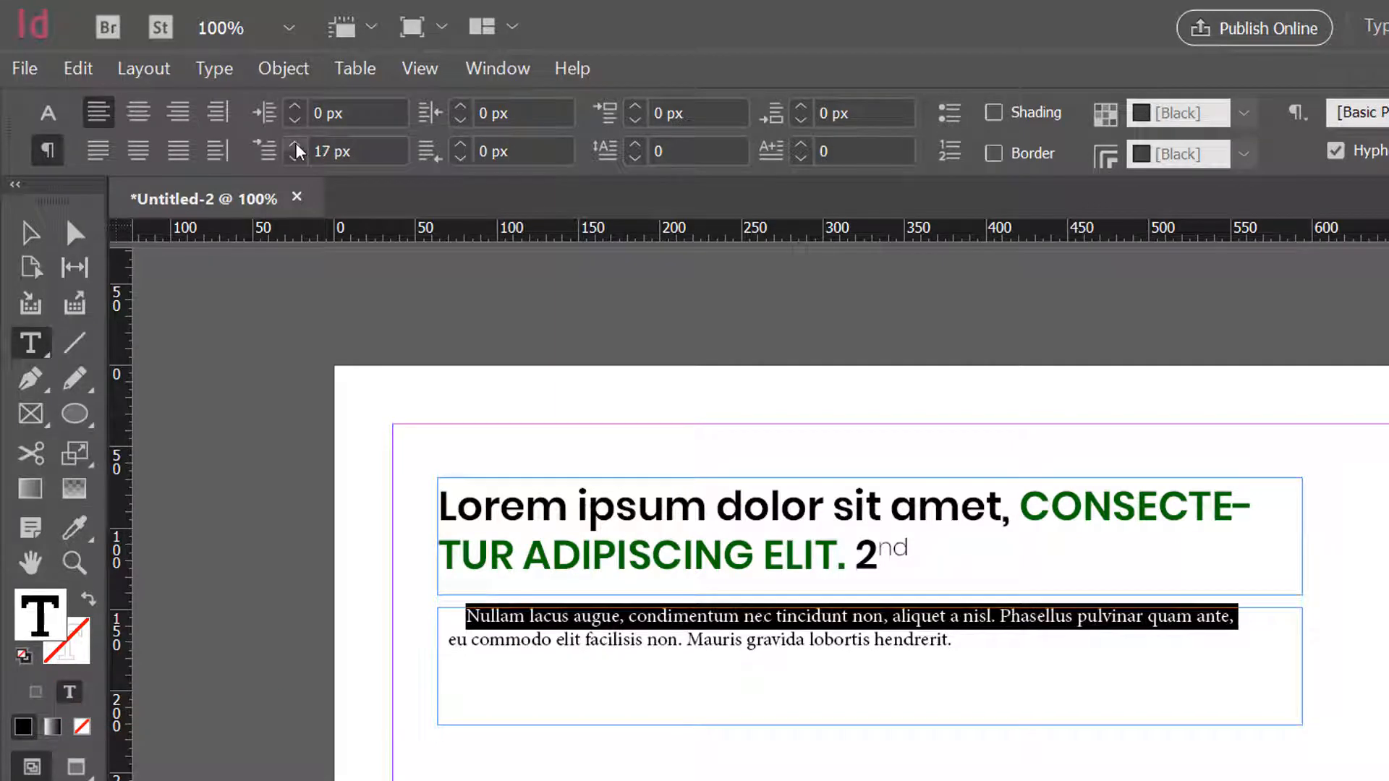
pyautogui.click(296, 142)
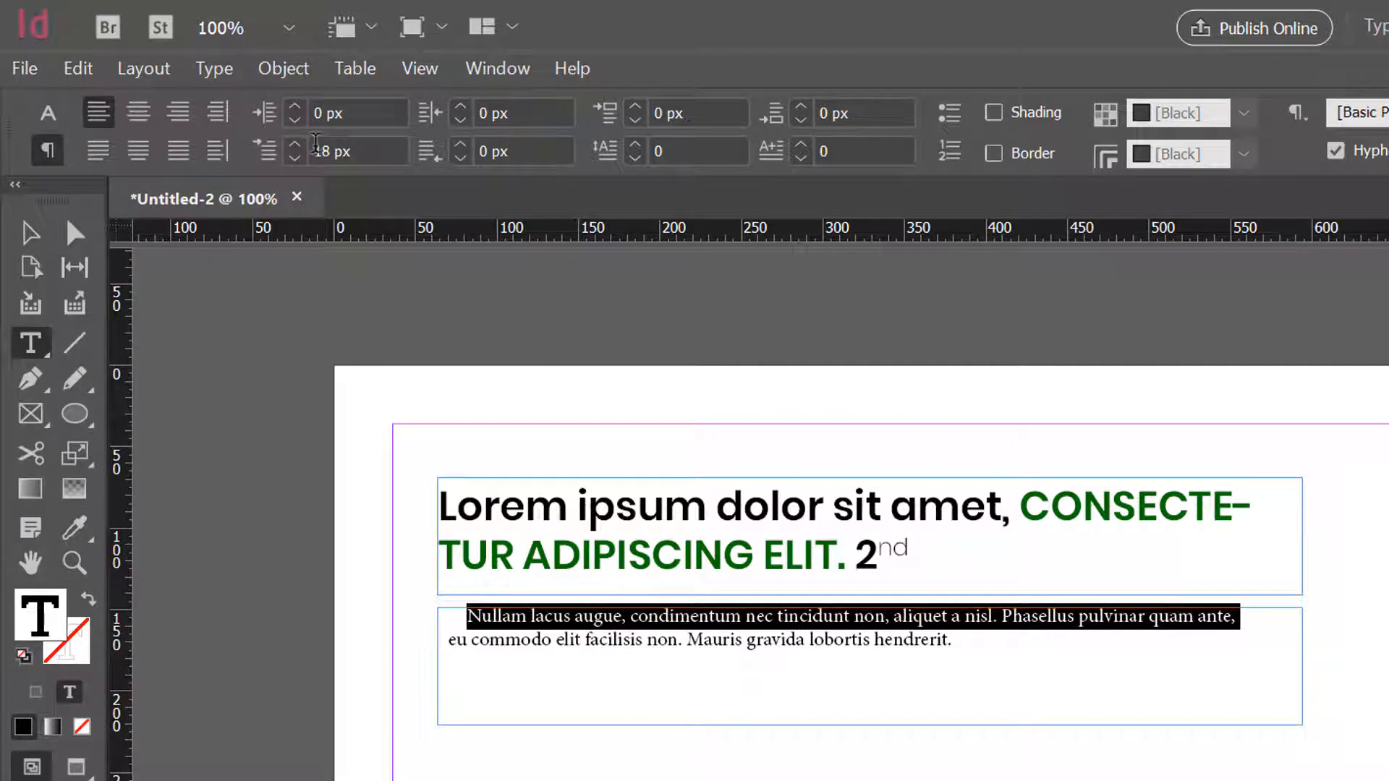
# - Reset the first-line indent to 0 px for all text in the lower frame
pyautogui.hotkey('ctrl', 'a')
pyautogui.click(352, 149)
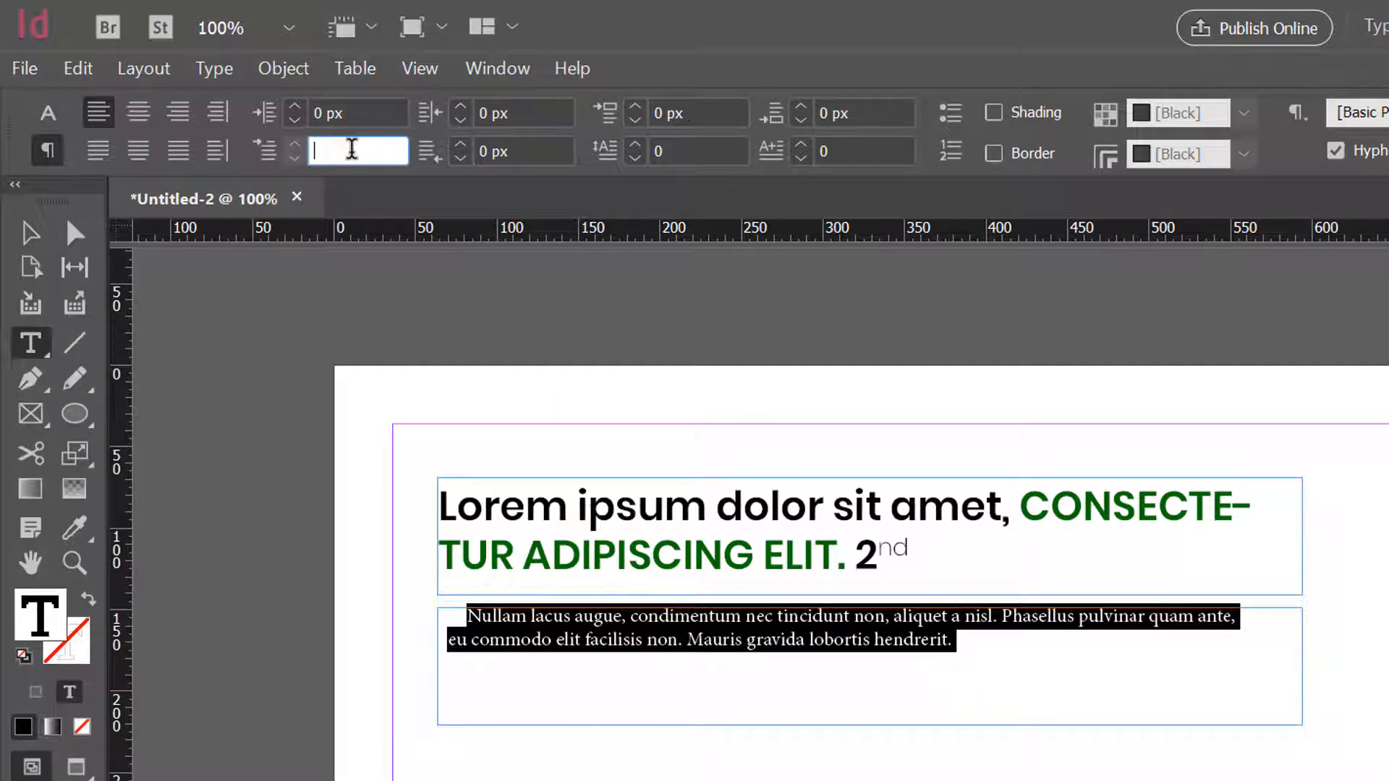
pyautogui.press('Return')
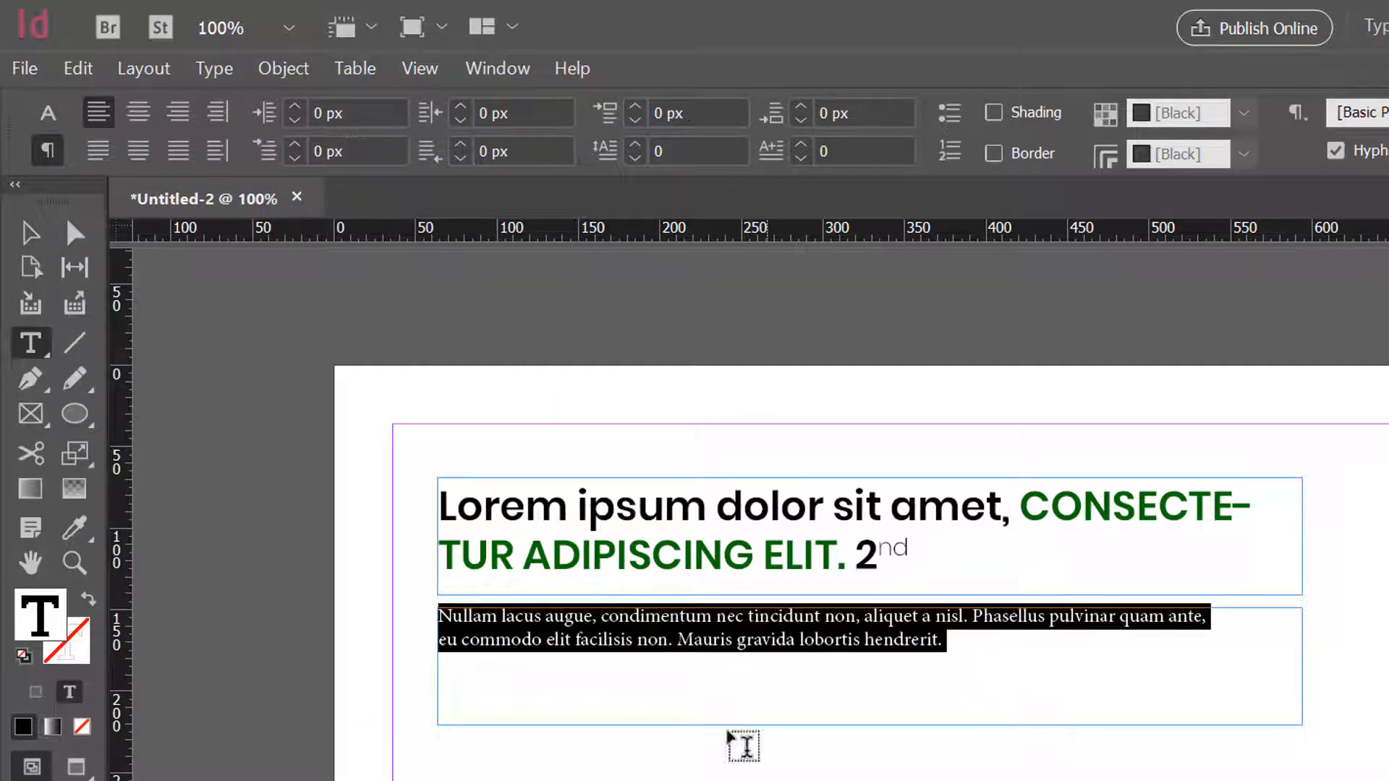
# - Try centre alignment and full justification on both body paragraphs, and return them to left alignment
pyautogui.click(138, 112)
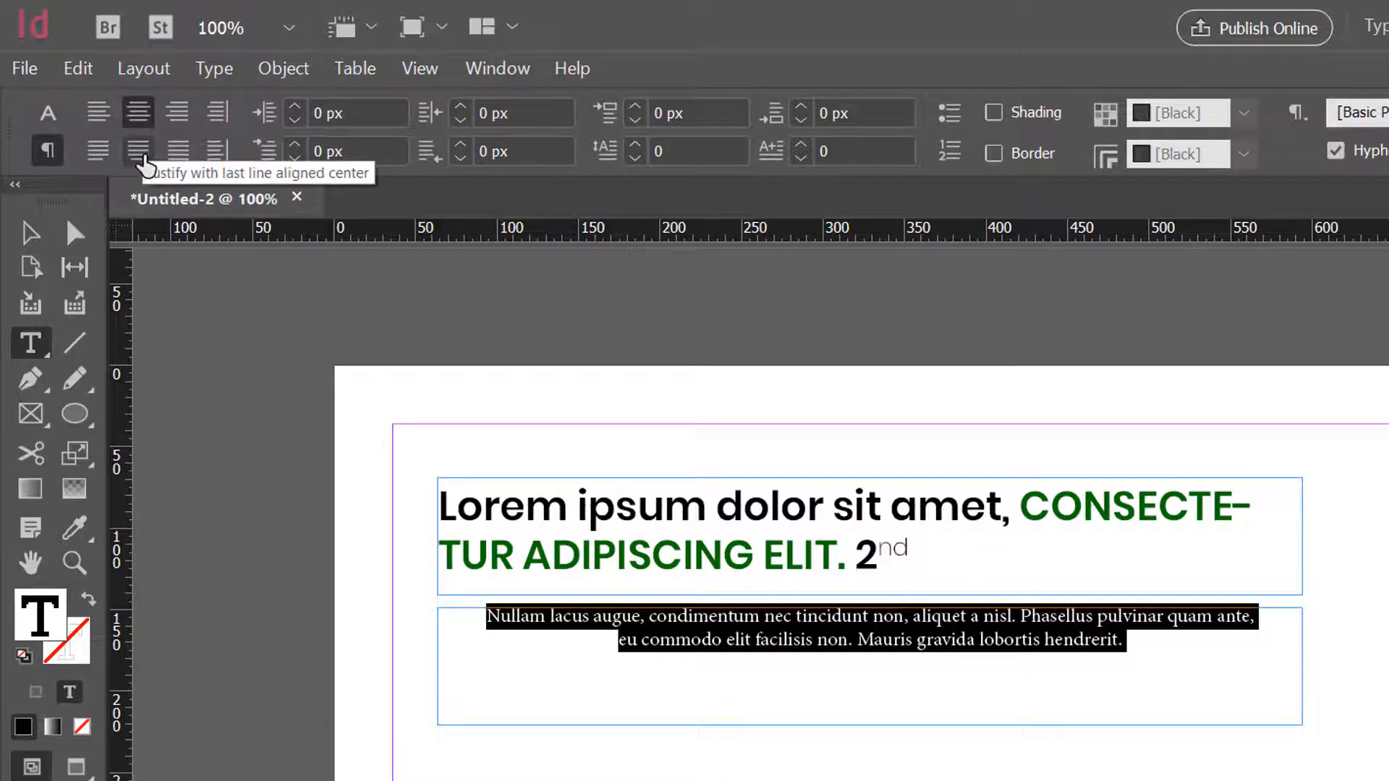
pyautogui.click(175, 156)
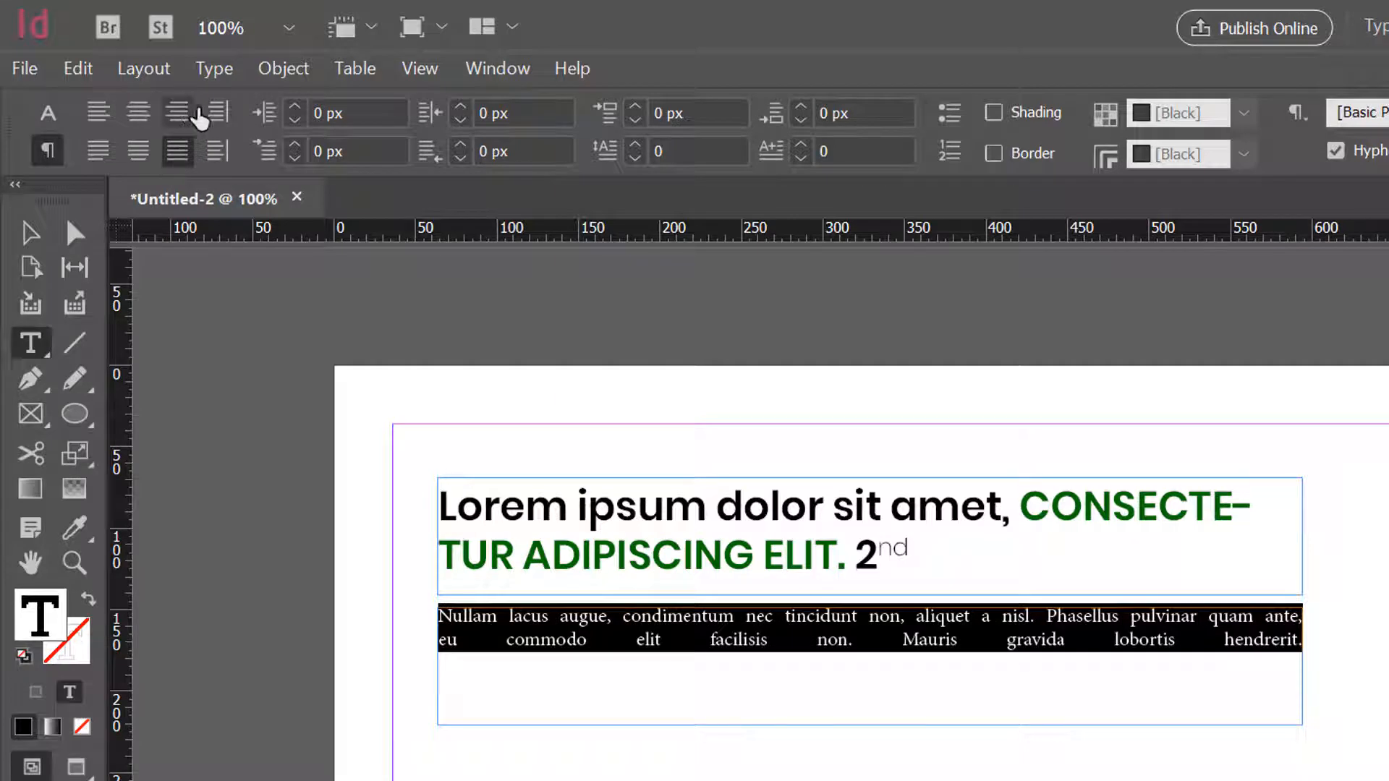
pyautogui.click(217, 112)
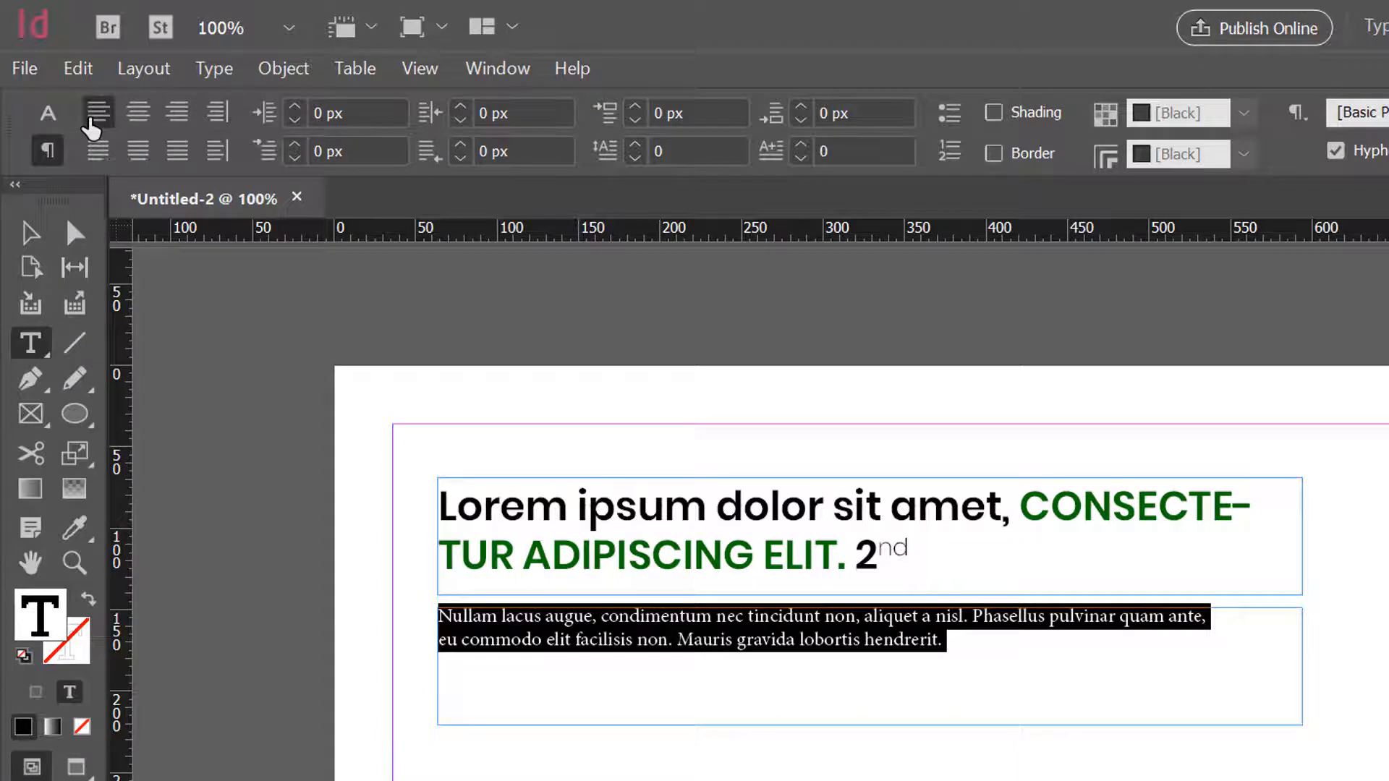
# - Add a new line reading "79€ 69€" below the body text and strike through the 79€
pyautogui.click(48, 113)
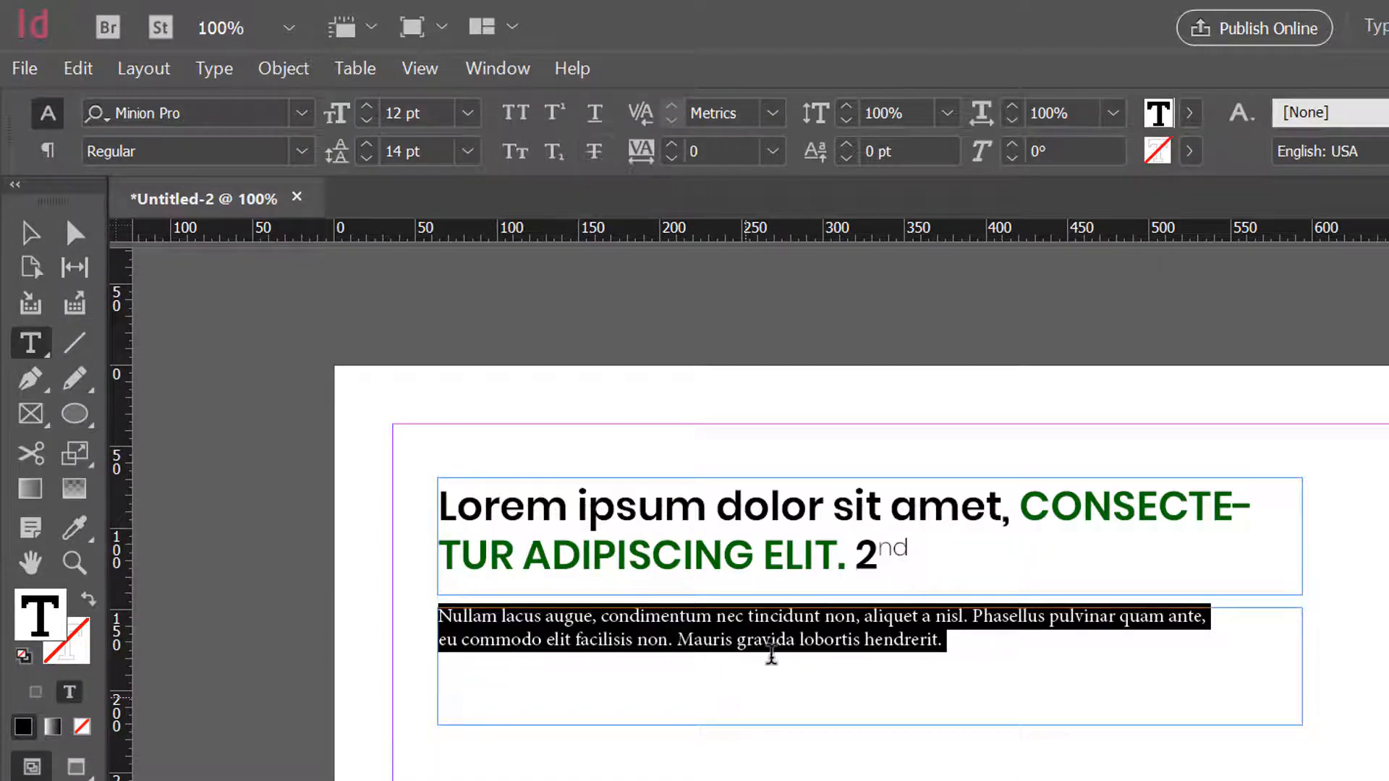
pyautogui.click(774, 654)
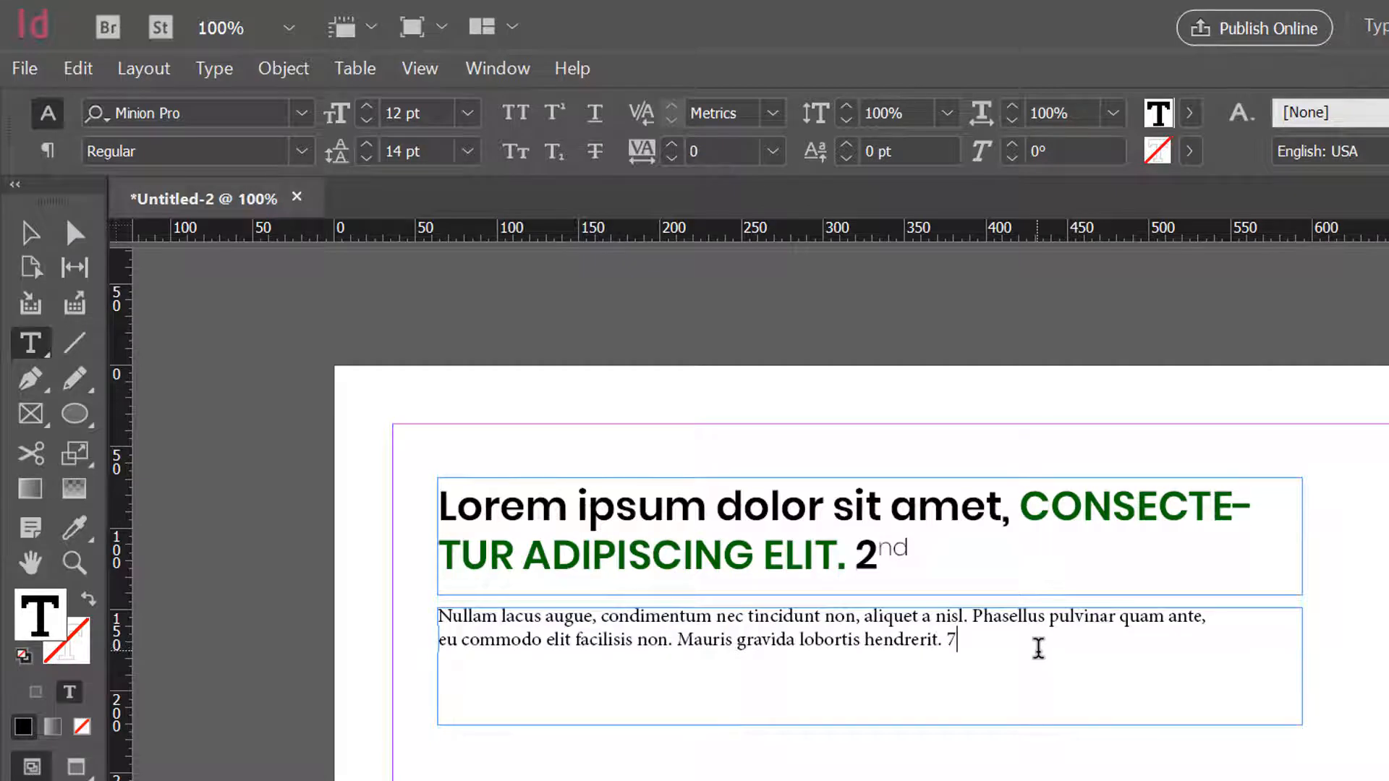
pyautogui.write('79€ 69€')
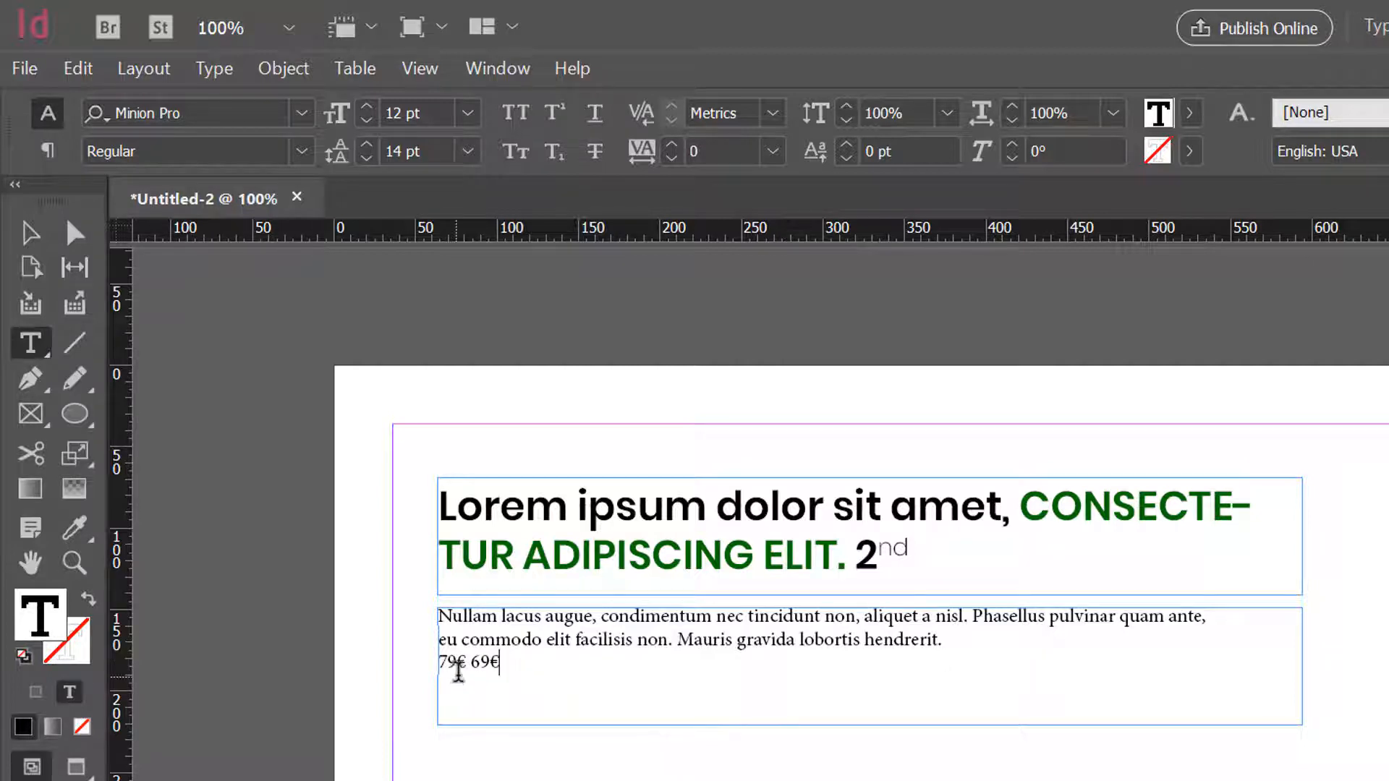
pyautogui.doubleClick(453, 663)
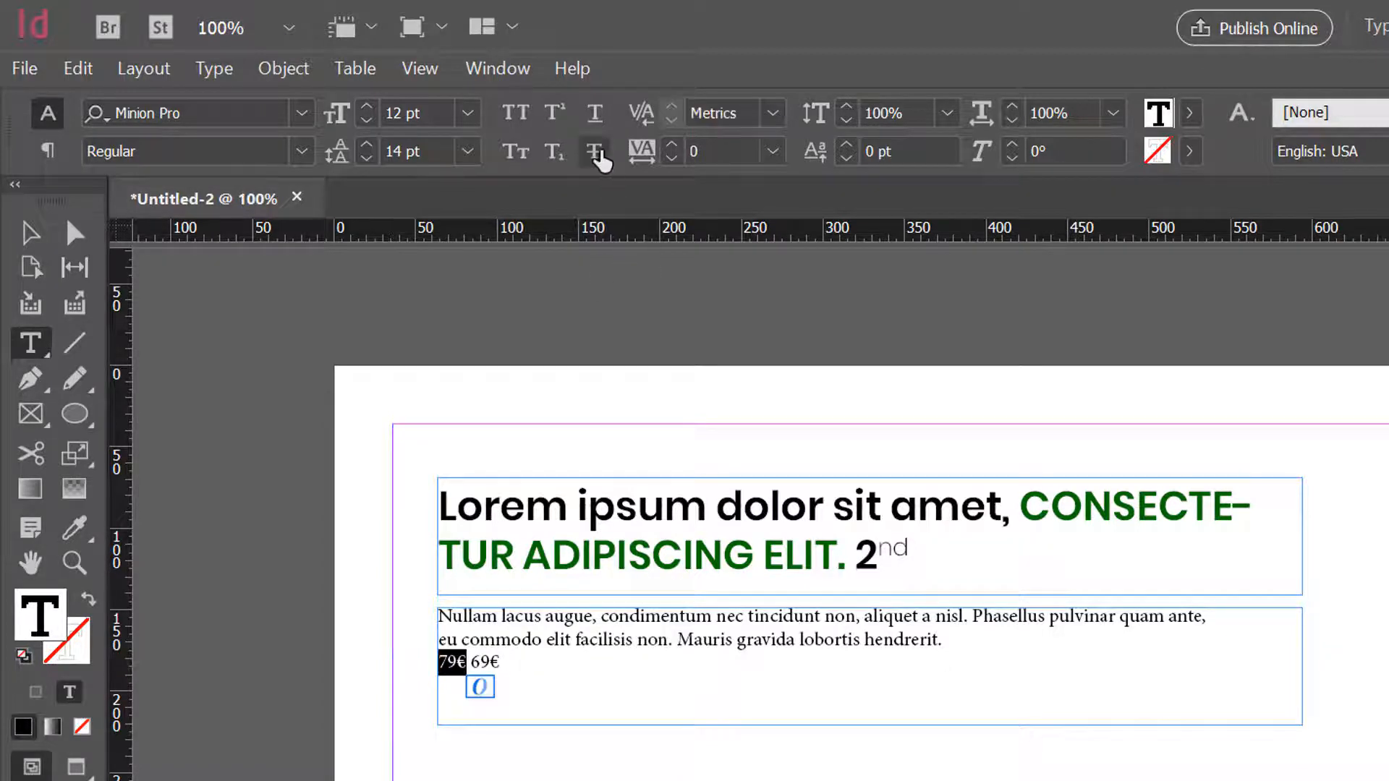
pyautogui.click(596, 153)
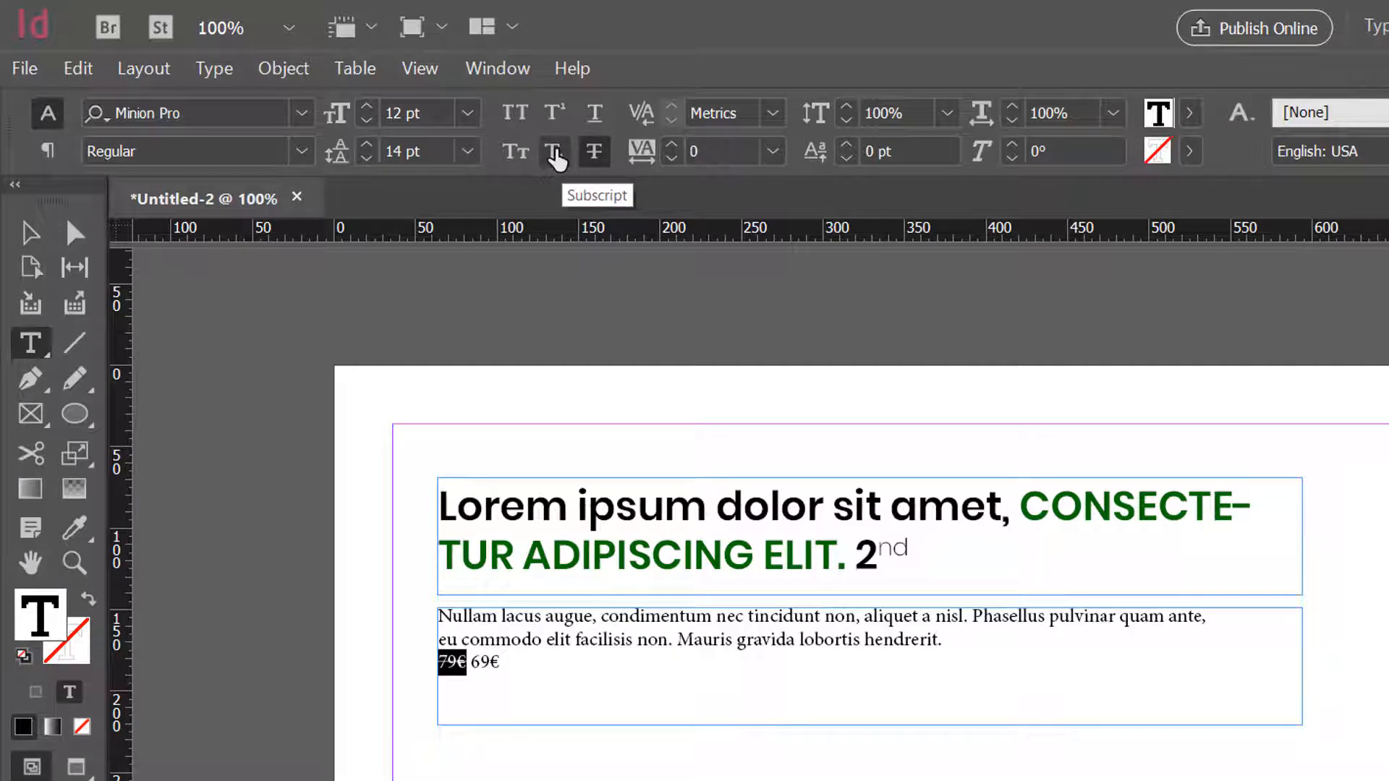
# - Delete the "79€ 69€" price line from the end of the body text
pyautogui.click(563, 660)
pyautogui.moveTo(563, 660); pyautogui.dragTo(432, 662)
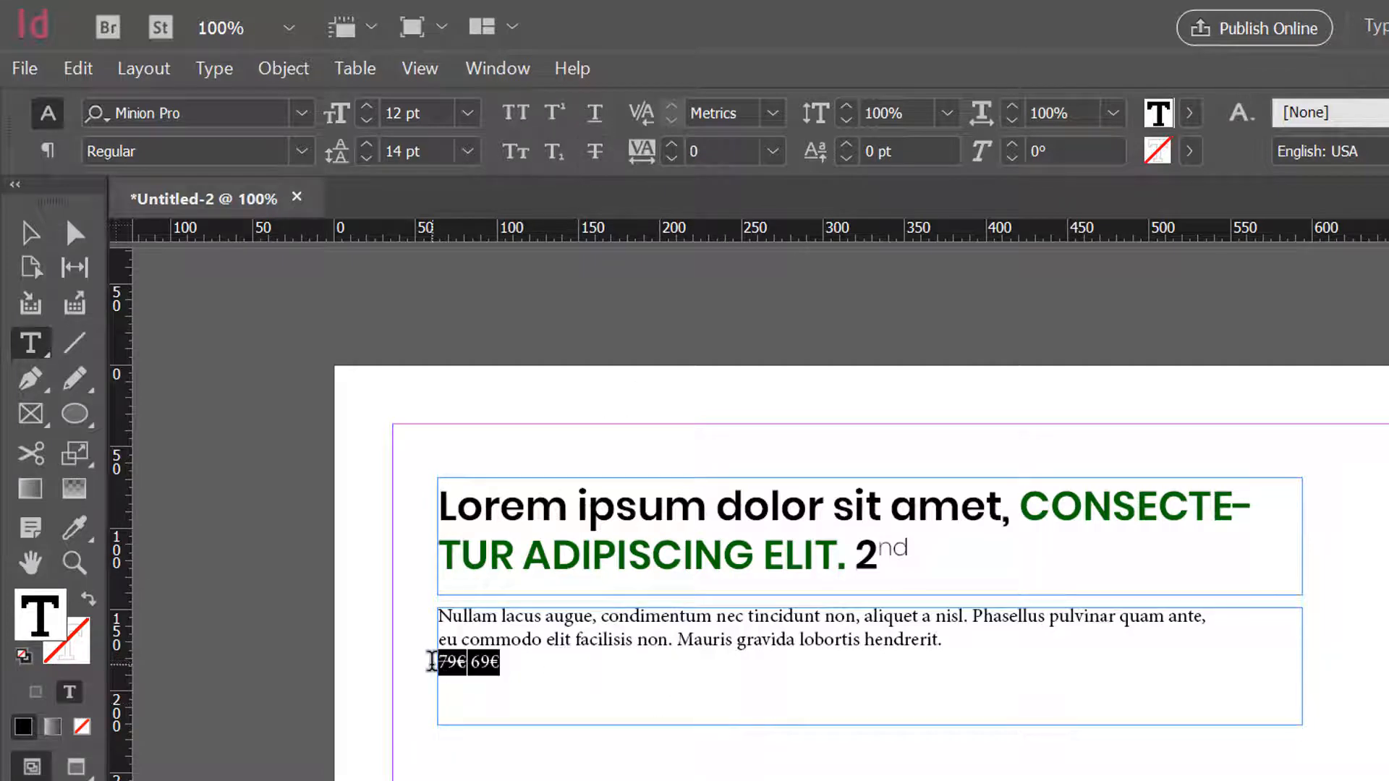
pyautogui.press('BackSpace')
pyautogui.press('BackSpace')
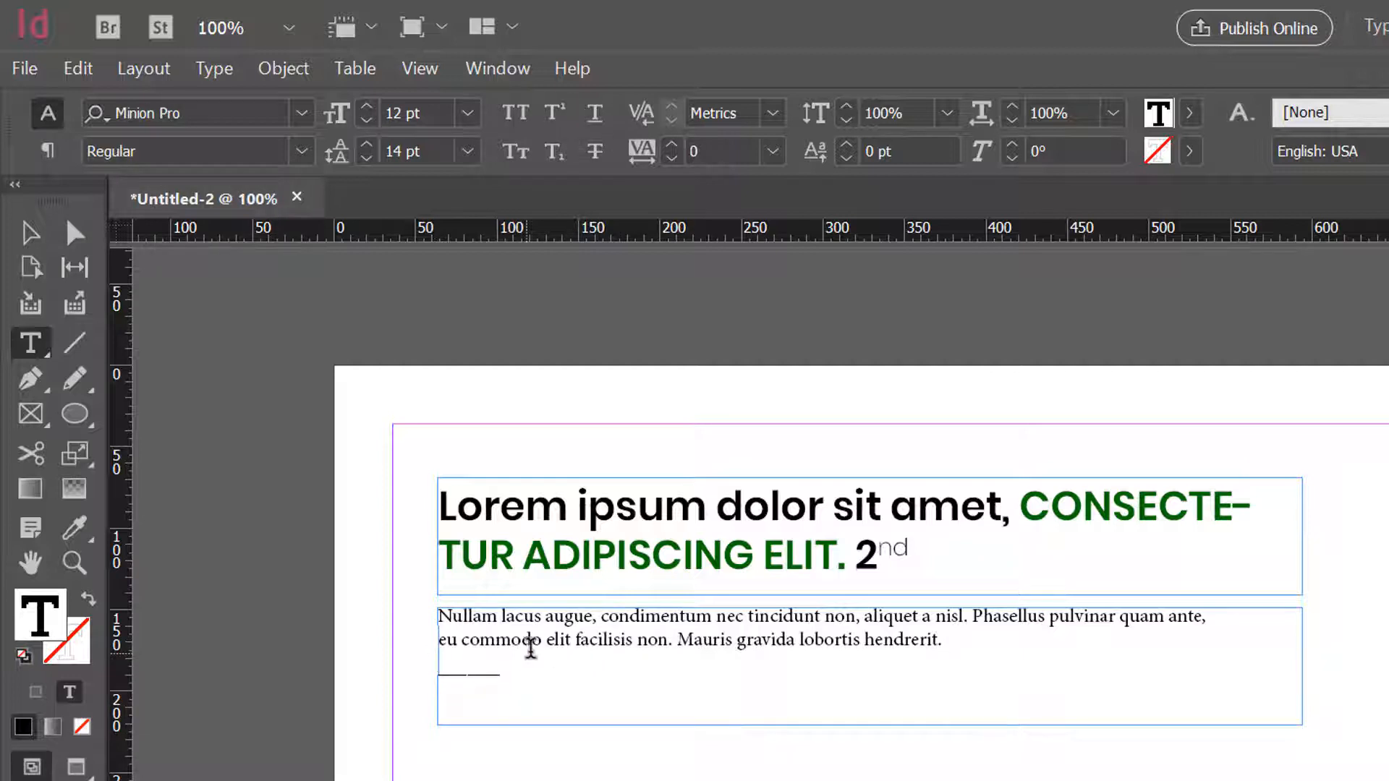
# - Check the font styles available for the word "condimentum" in the first body paragraph and give it a 45° false-italic skew
pyautogui.moveTo(608, 616); pyautogui.dragTo(710, 614)
pyautogui.click(696, 615)
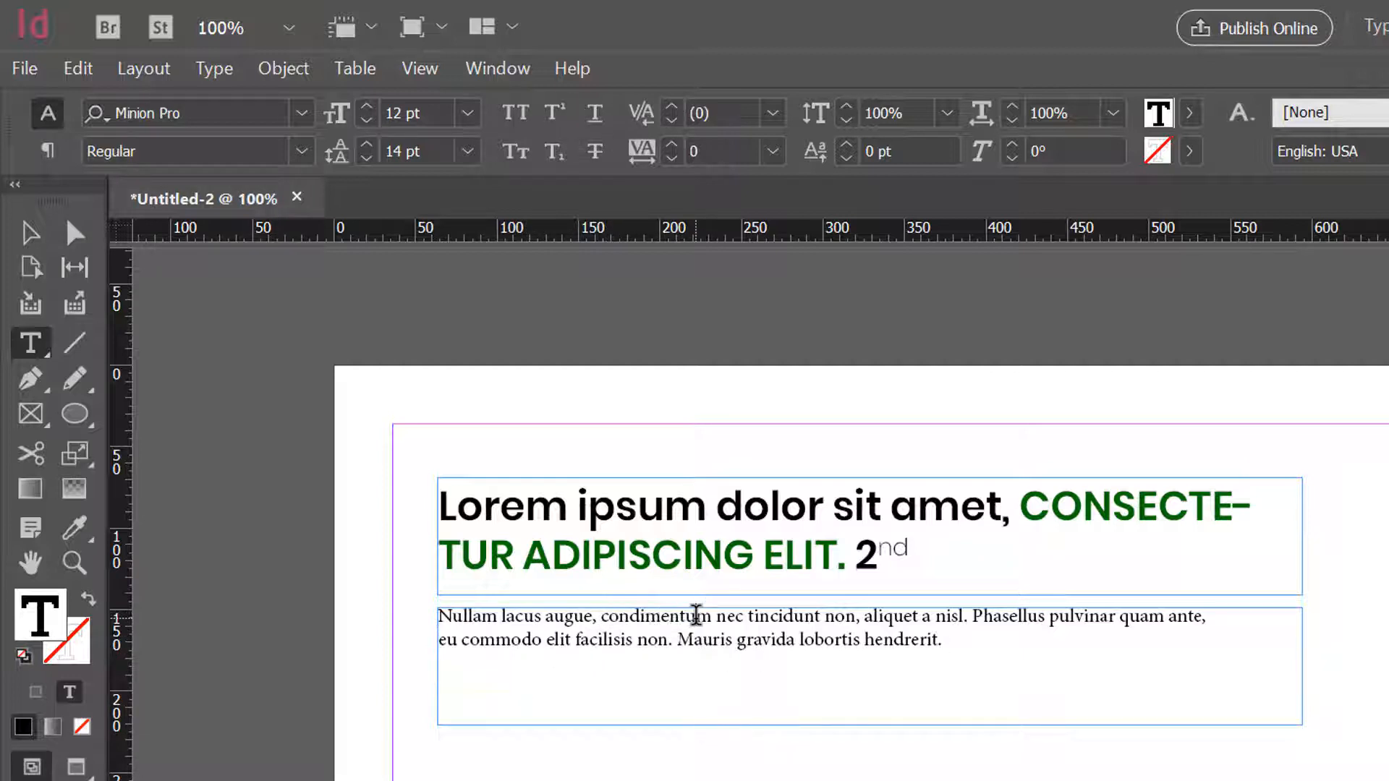
pyautogui.doubleClick(696, 615)
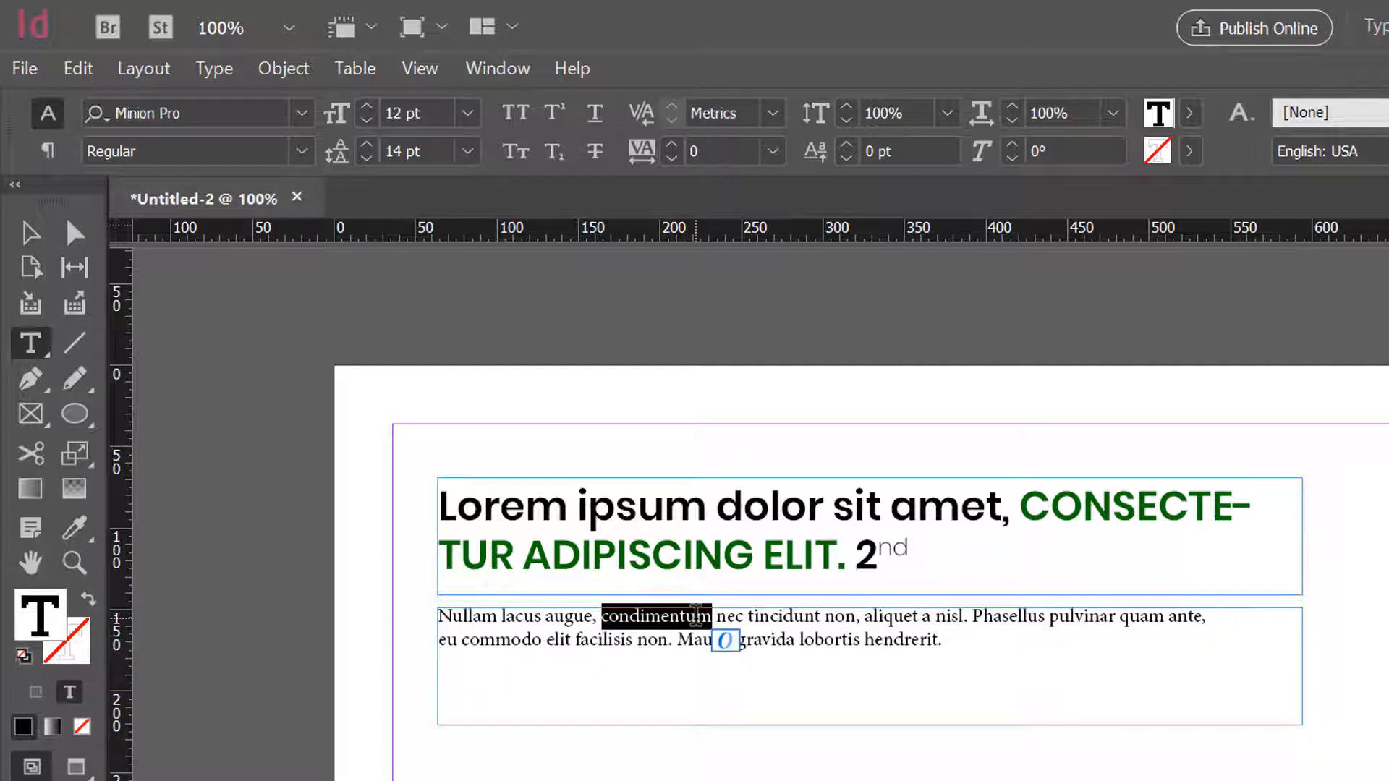
pyautogui.click(308, 150)
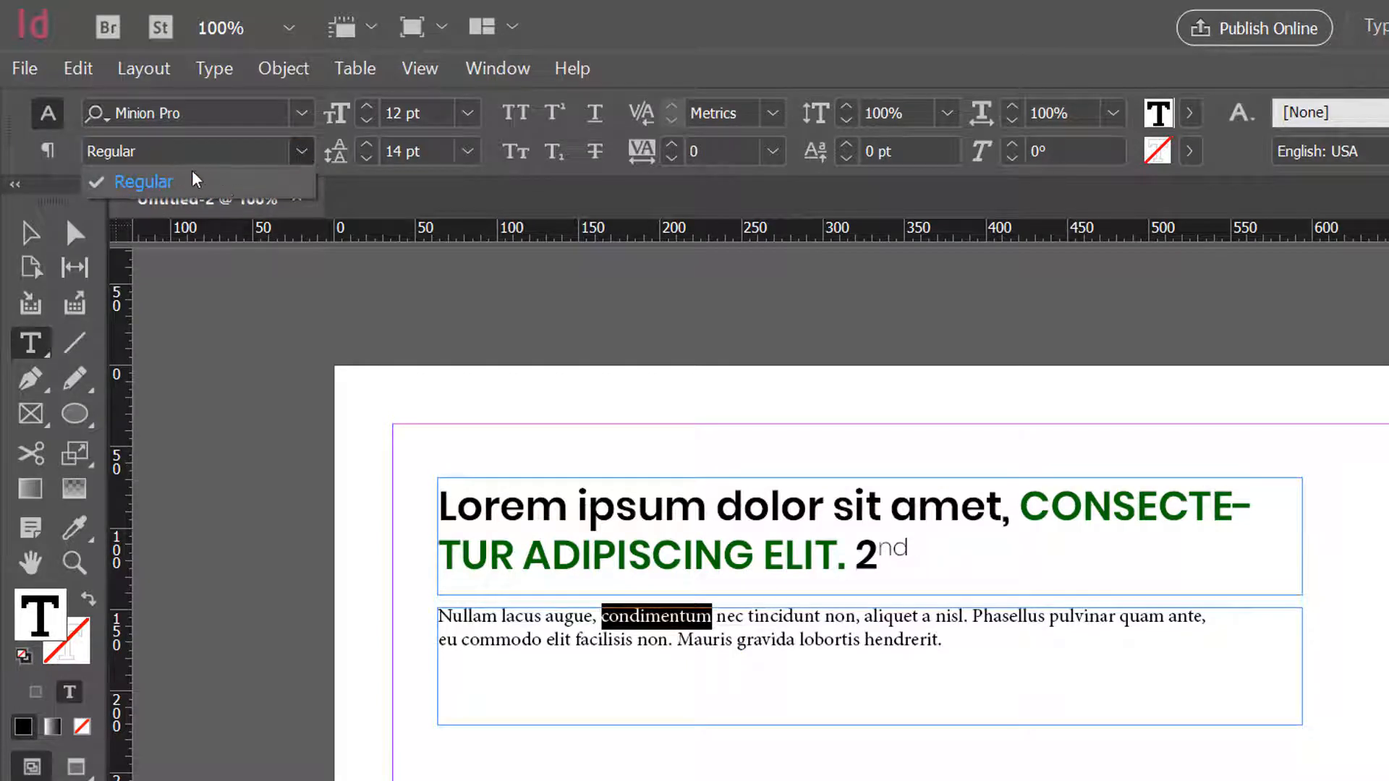
pyautogui.click(297, 153)
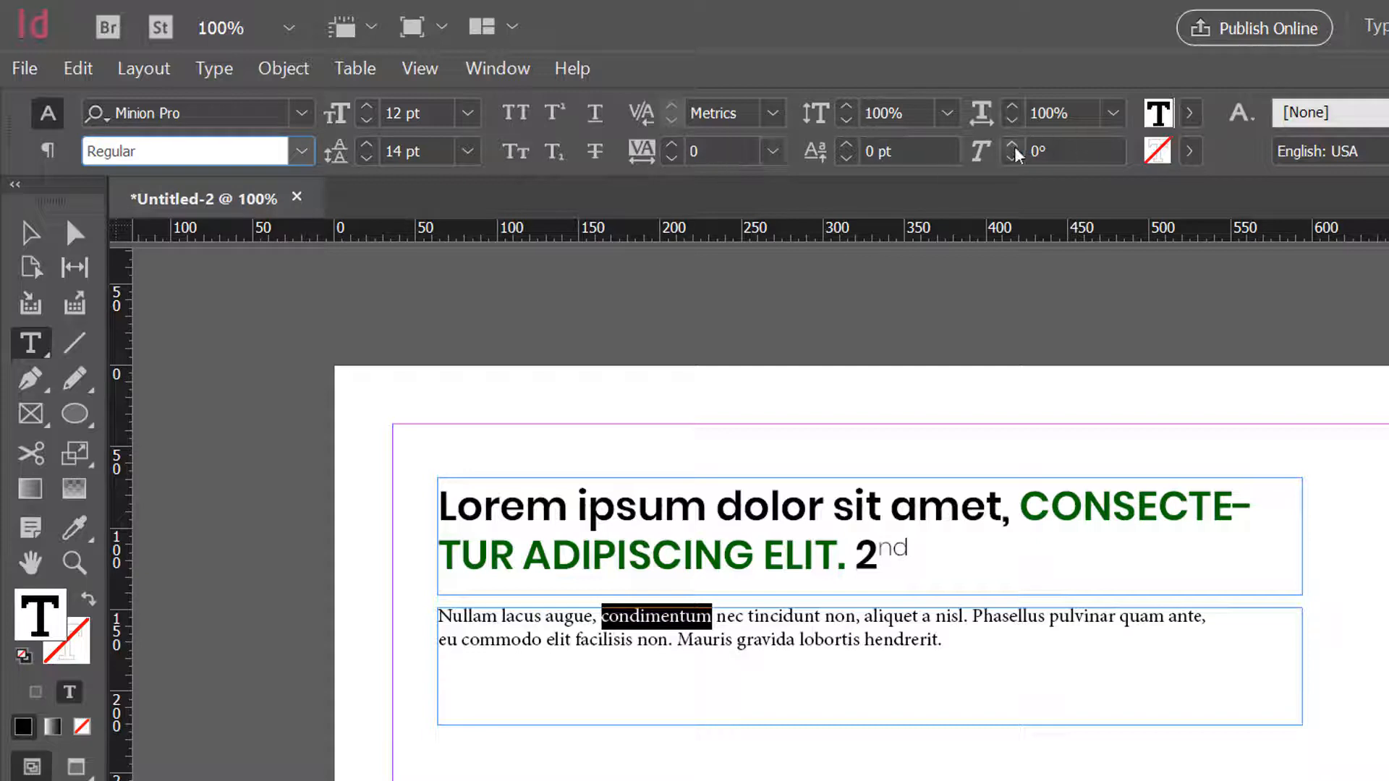
pyautogui.click(1047, 150)
pyautogui.moveTo(1047, 150); pyautogui.dragTo(993, 139)
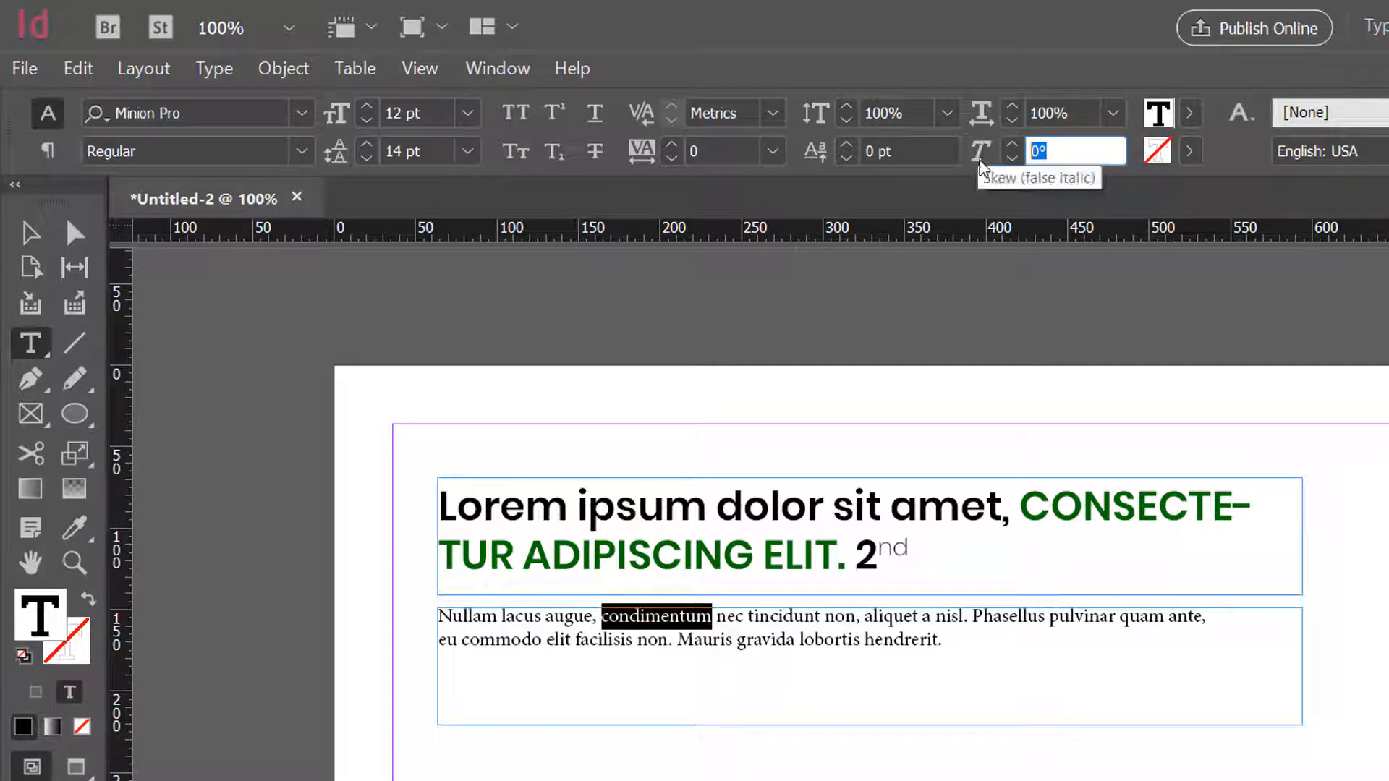
pyautogui.press('Return')
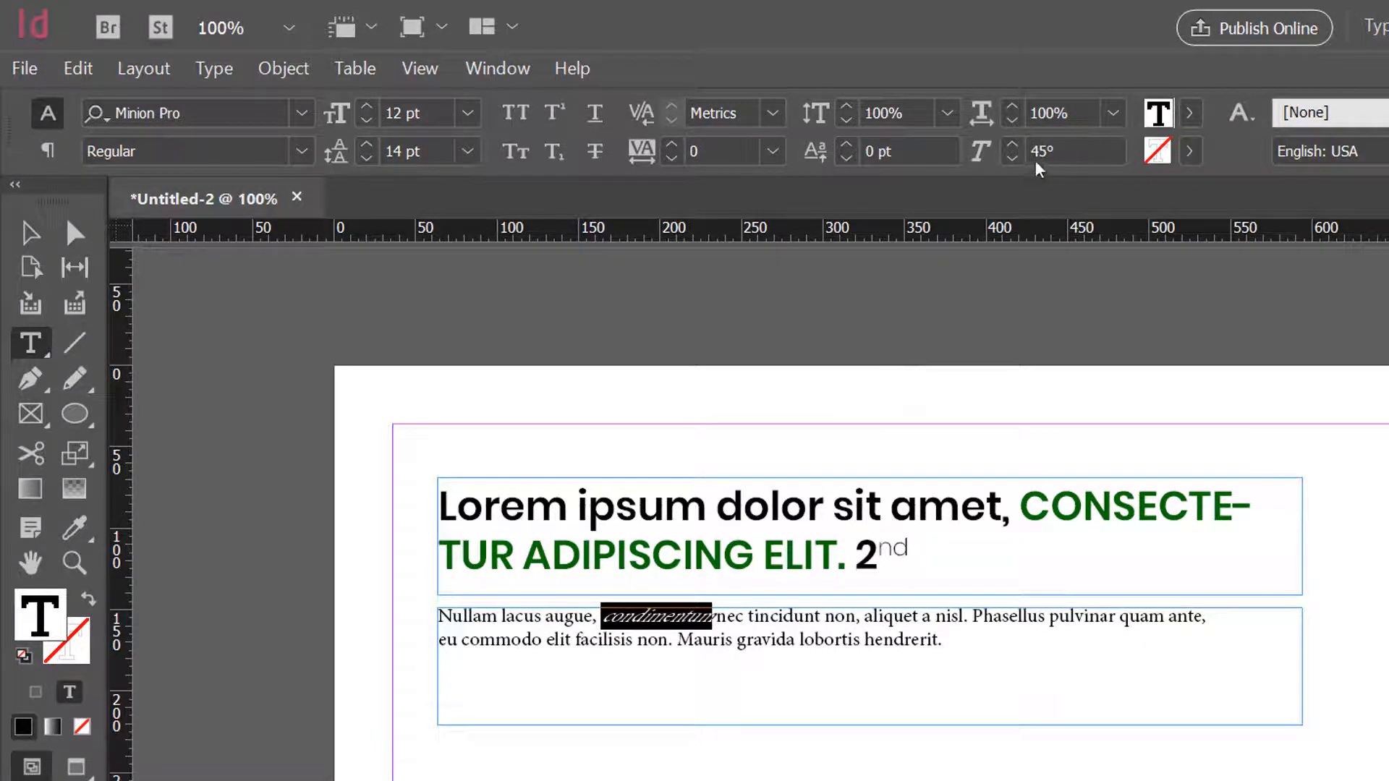
# - Set the skew of the word "condimentum" to 15°
pyautogui.moveTo(1036, 150); pyautogui.dragTo(1014, 151)
pyautogui.press('Return')
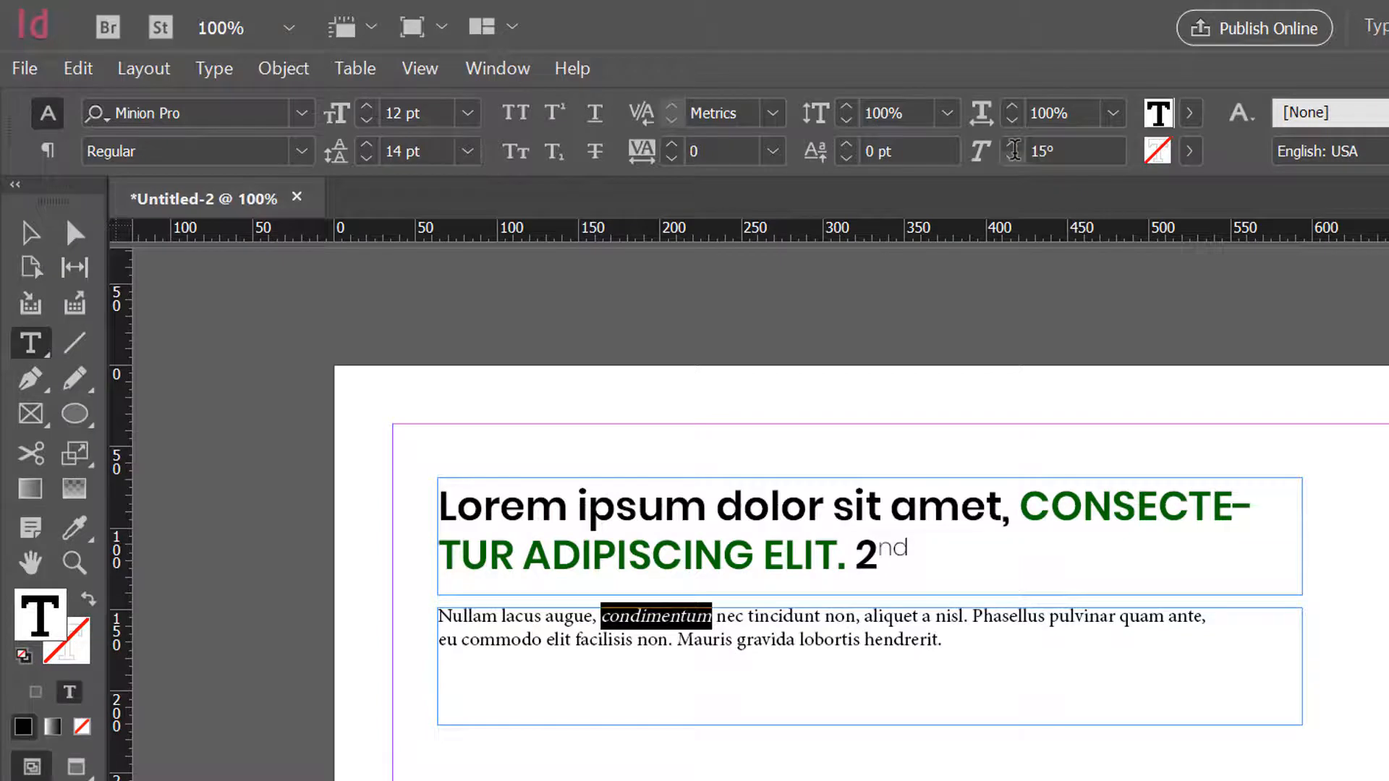
pyautogui.click(302, 152)
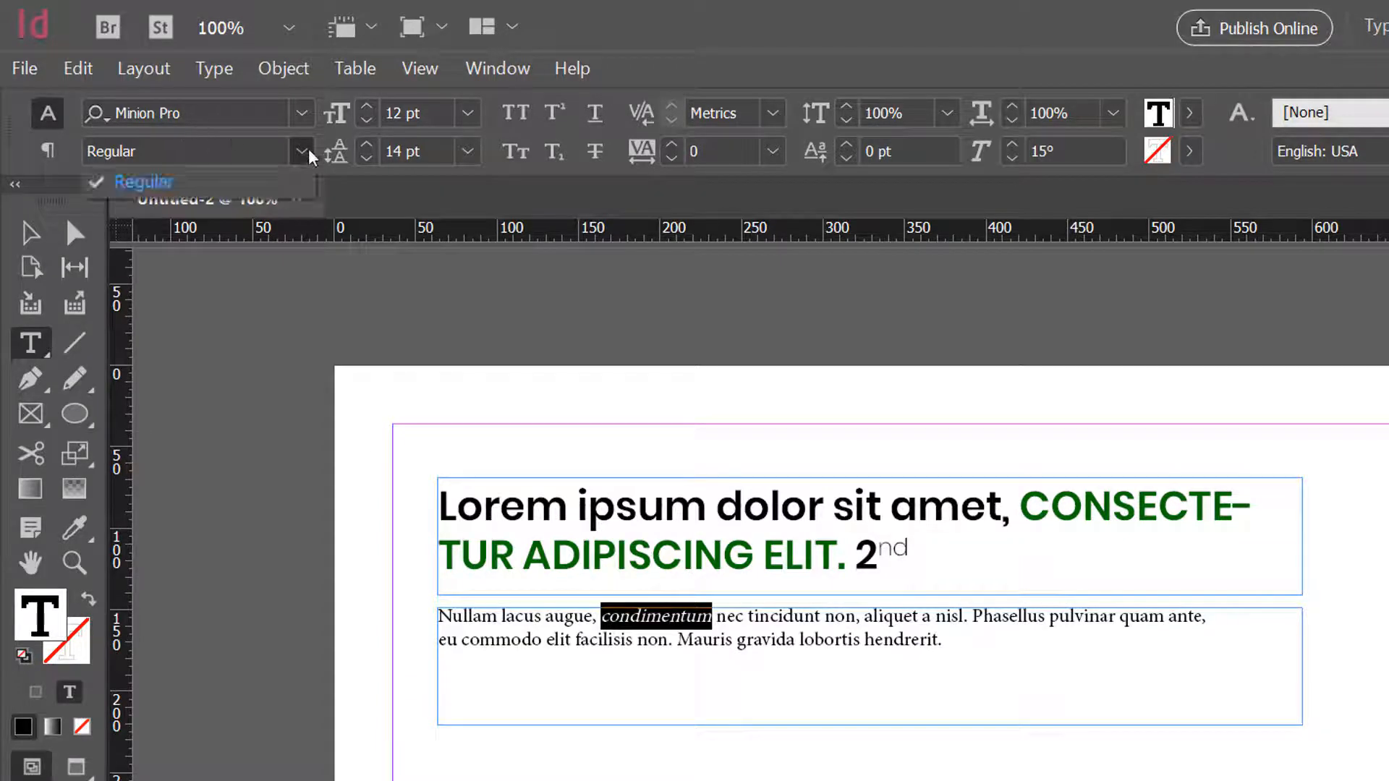
pyautogui.click(657, 616)
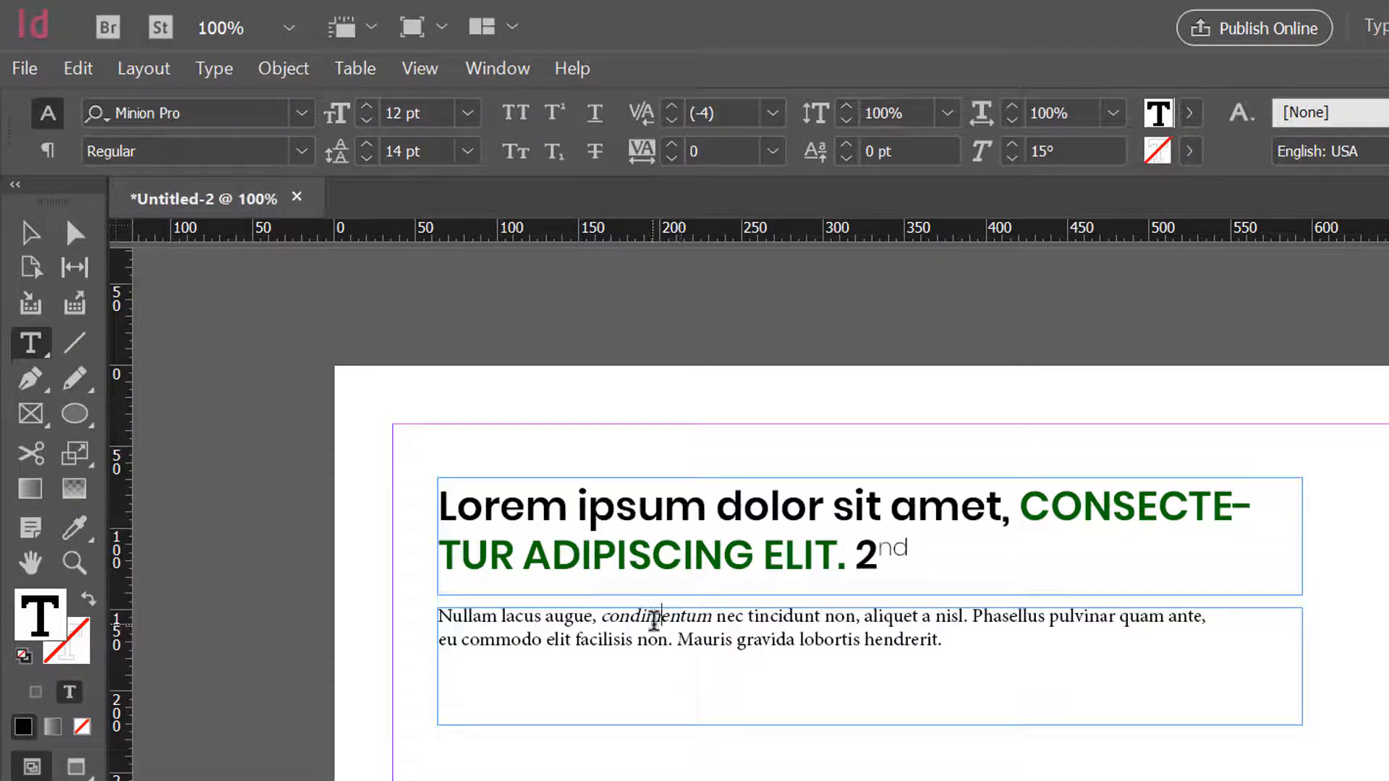
# - Shorten the body text frame from its lower edge to about 43 px high, and leave both text frames deselected
pyautogui.press('Escape')
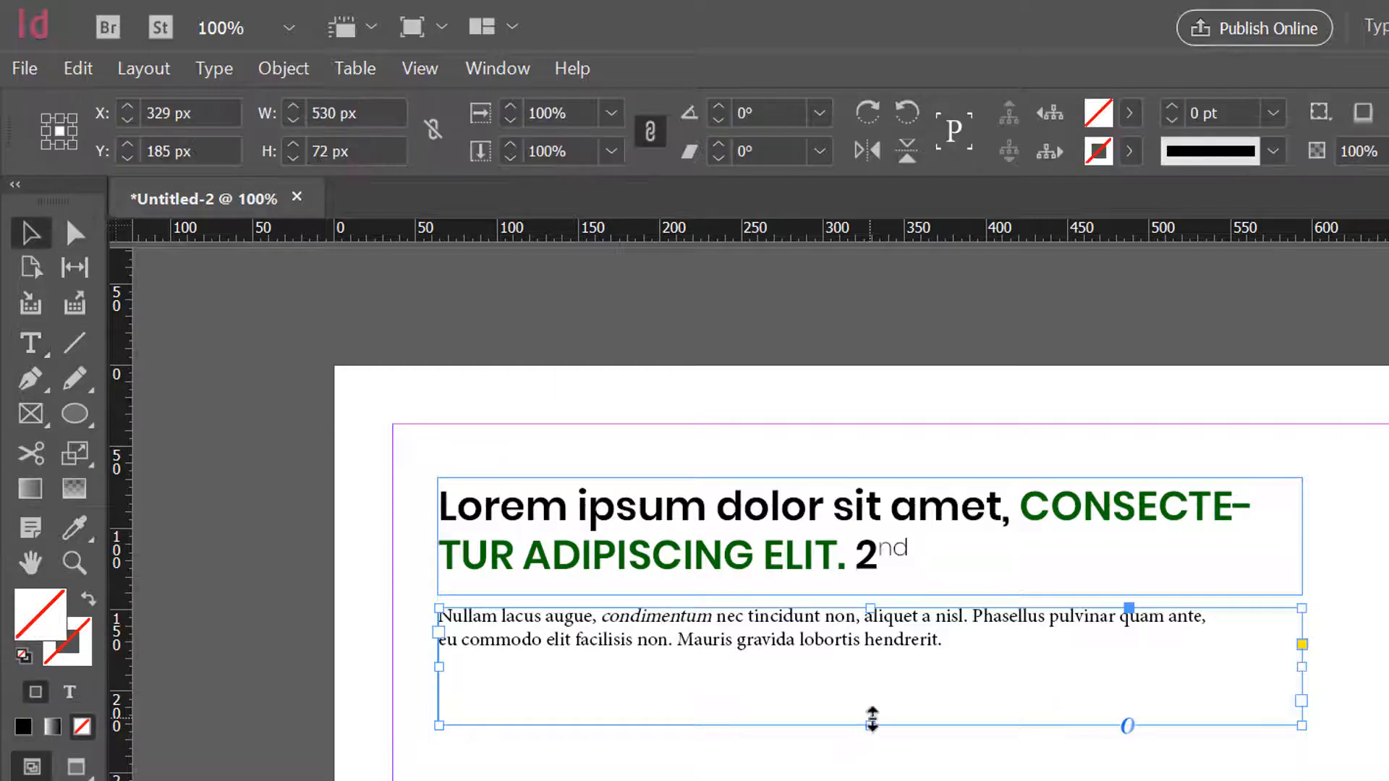
pyautogui.moveTo(870, 725); pyautogui.dragTo(870, 678)
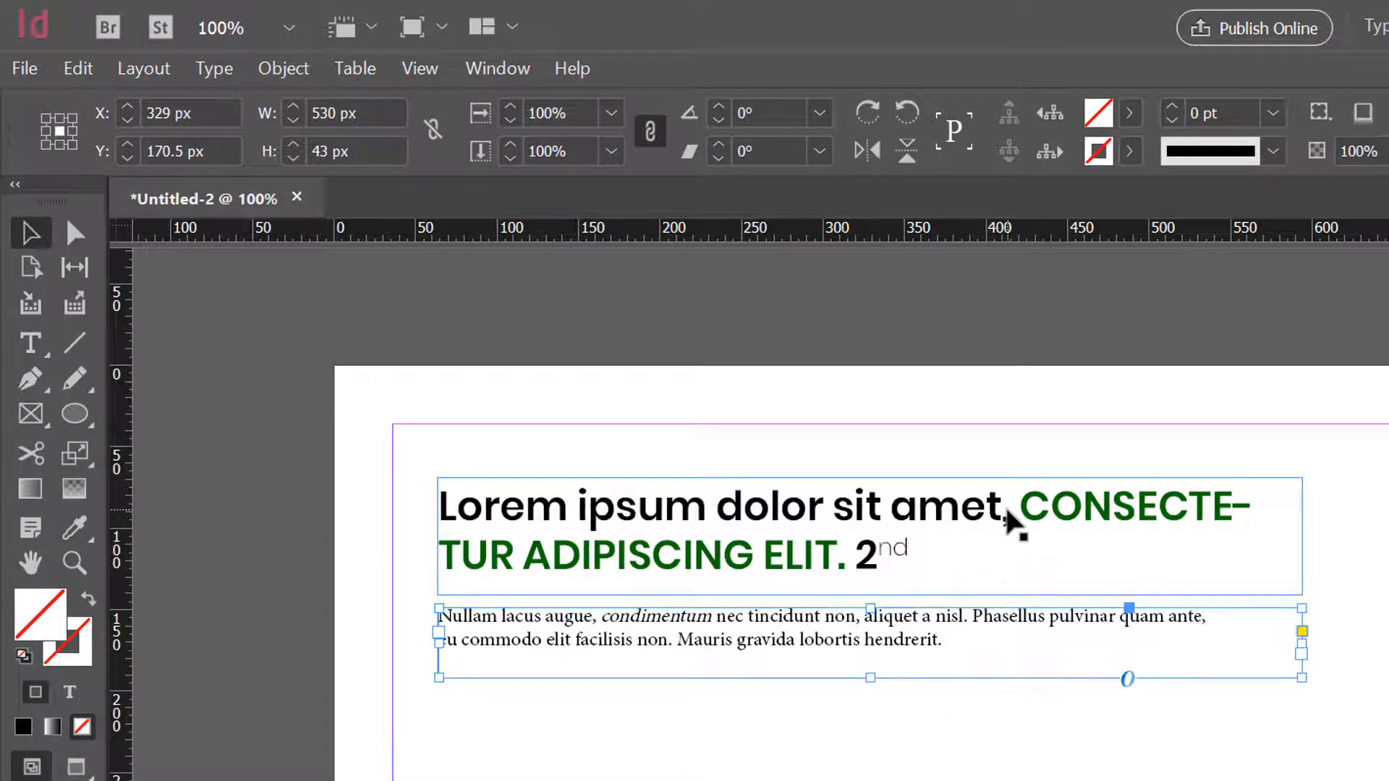
pyautogui.click(938, 546)
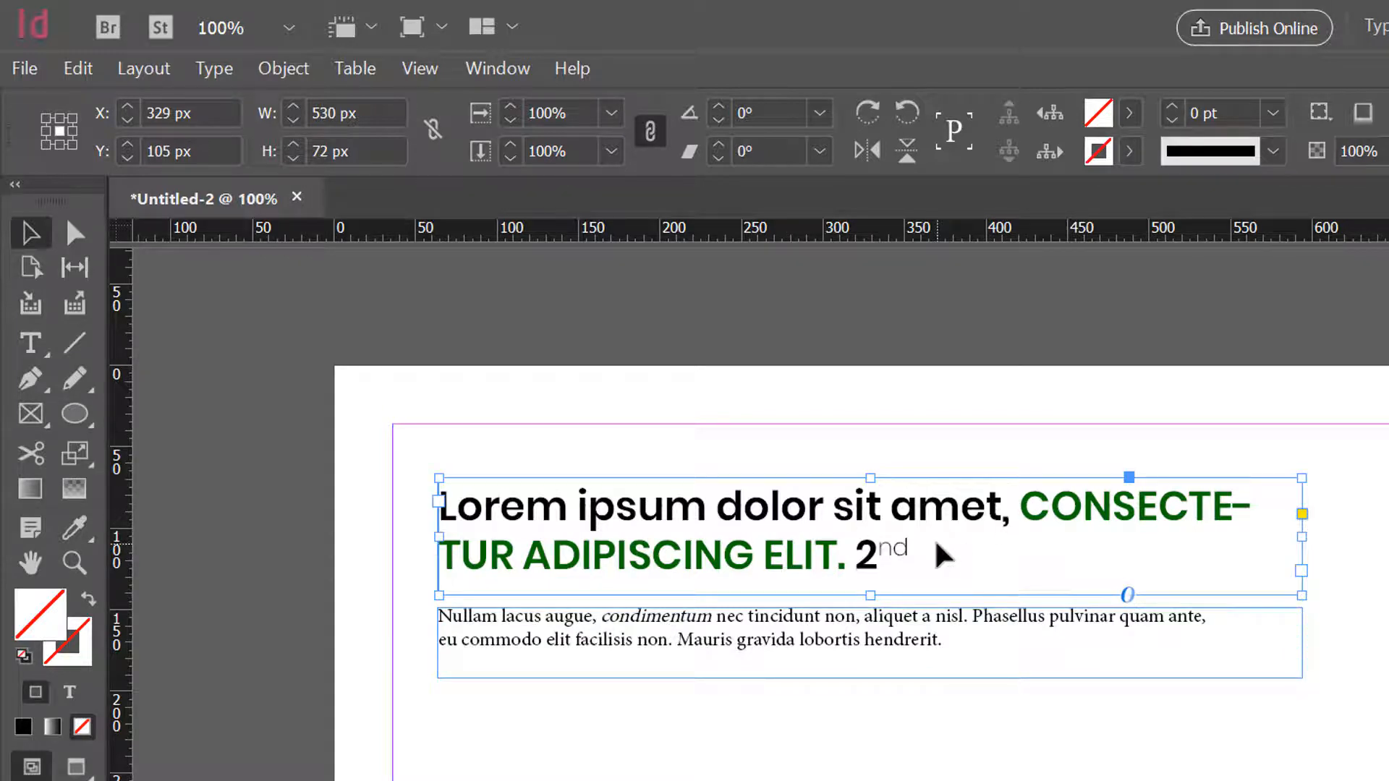
pyautogui.doubleClick(861, 554)
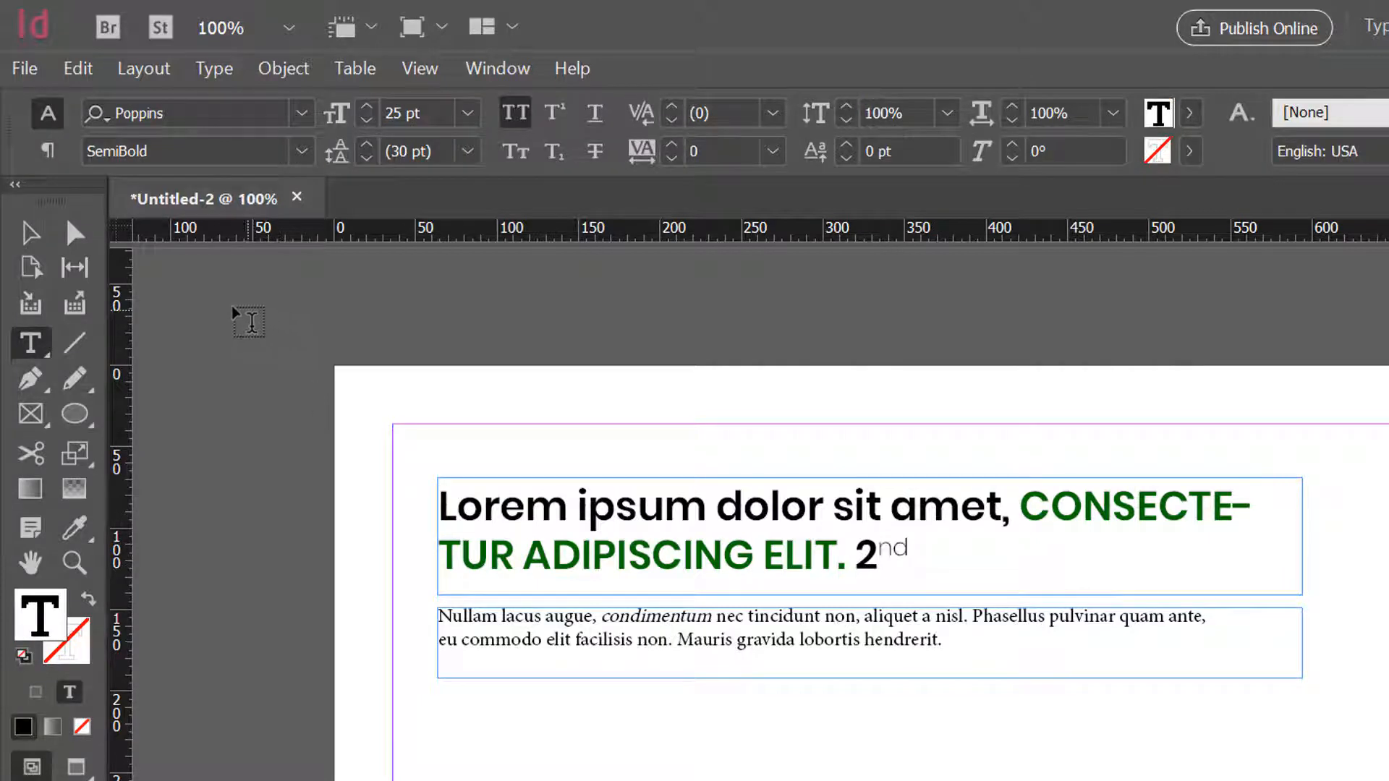
pyautogui.click(32, 233)
pyautogui.hotkey('ctrl', 'shift', 'a')
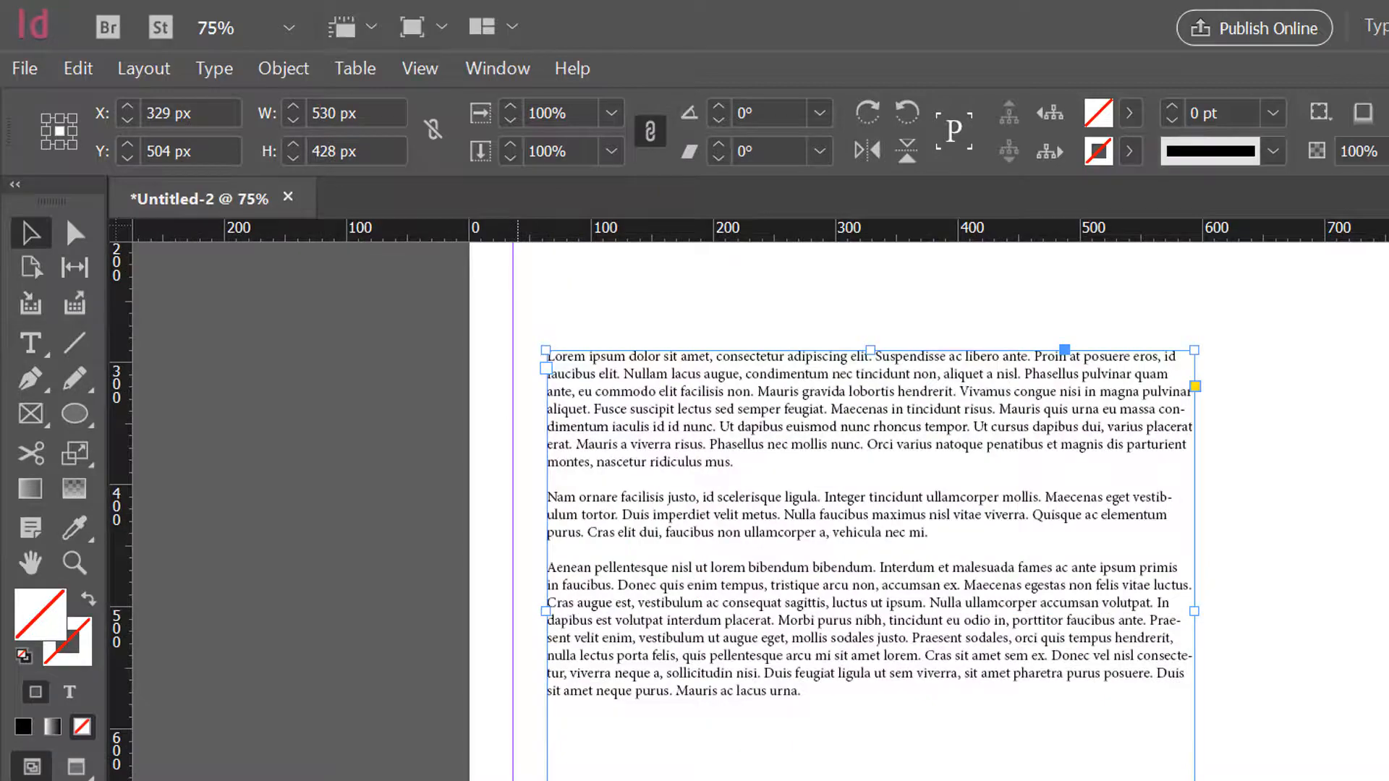
# - Move the long three-paragraph text frame up to Y 462 px, nearer the short body passage
pyautogui.hotkey('ctrl', '-')
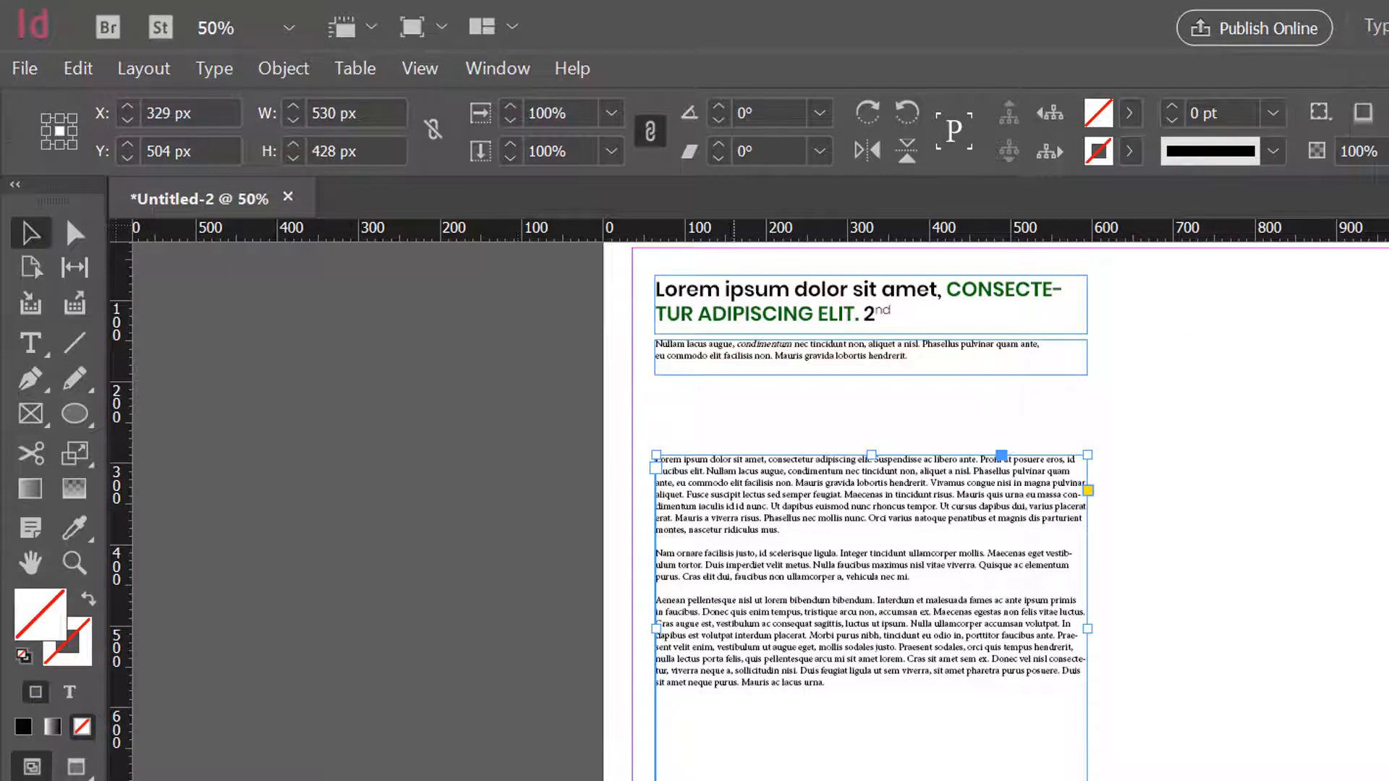
pyautogui.moveTo(753, 680); pyautogui.dragTo(768, 598)
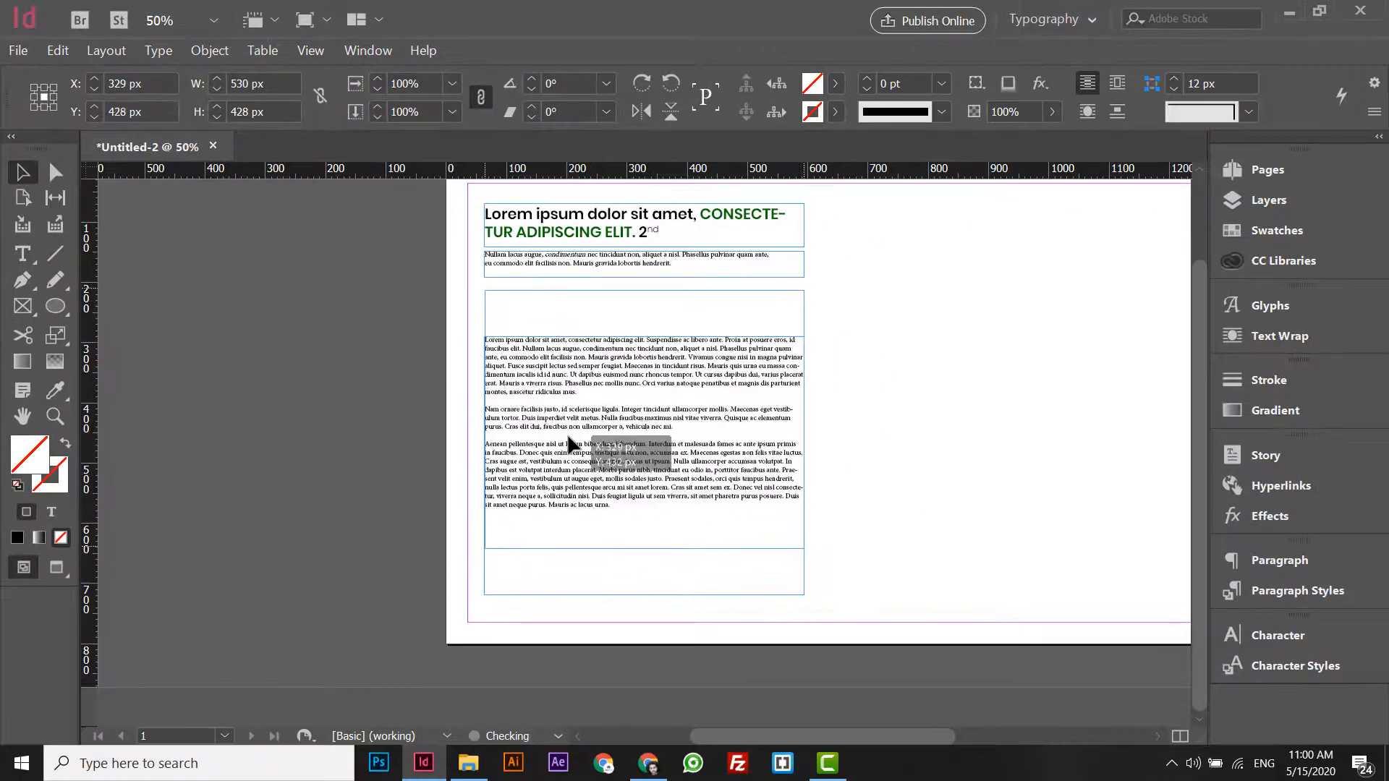
pyautogui.moveTo(568, 443); pyautogui.dragTo(572, 455)
pyautogui.hotkey('ctrl', '=')
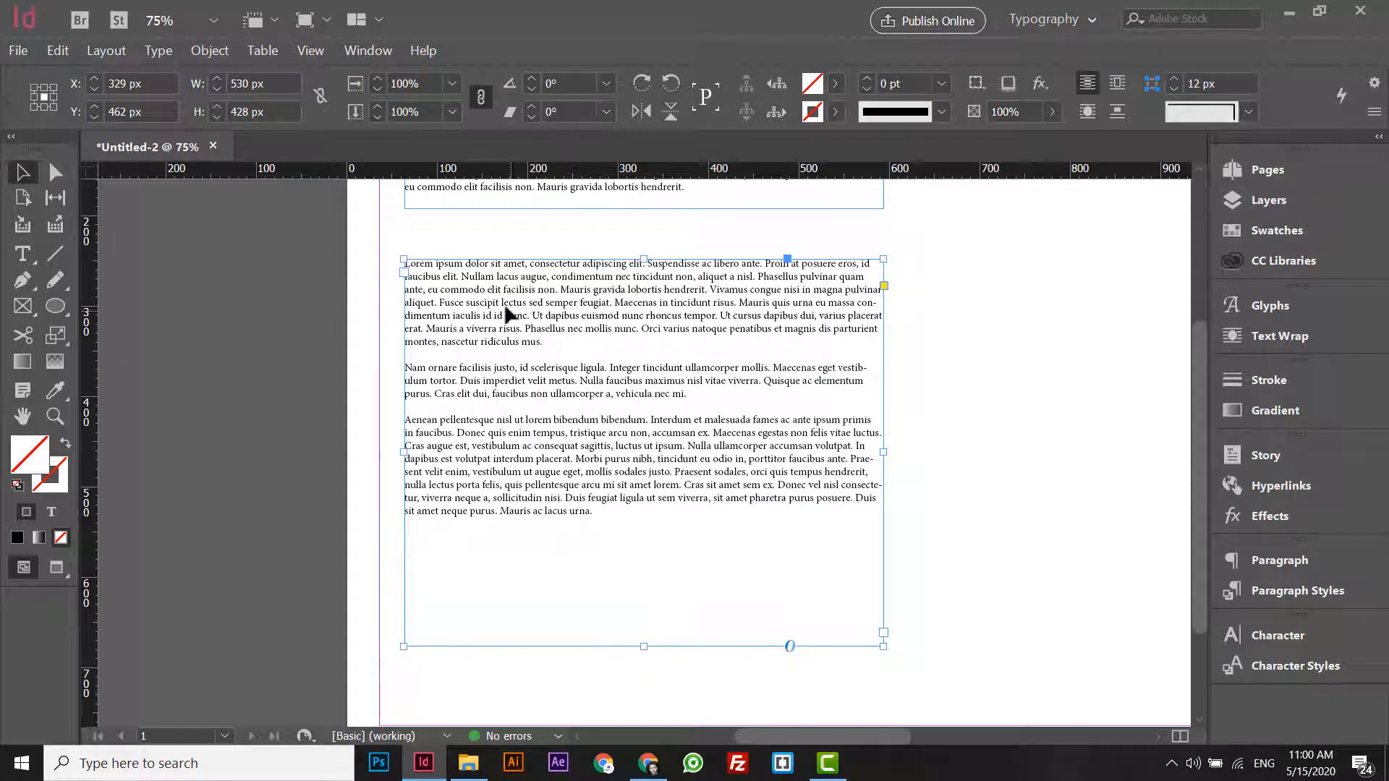
# - Select the entire first paragraph of the long text and show the Paragraph Styles
pyautogui.doubleClick(414, 264)
pyautogui.moveTo(414, 265); pyautogui.dragTo(385, 265)
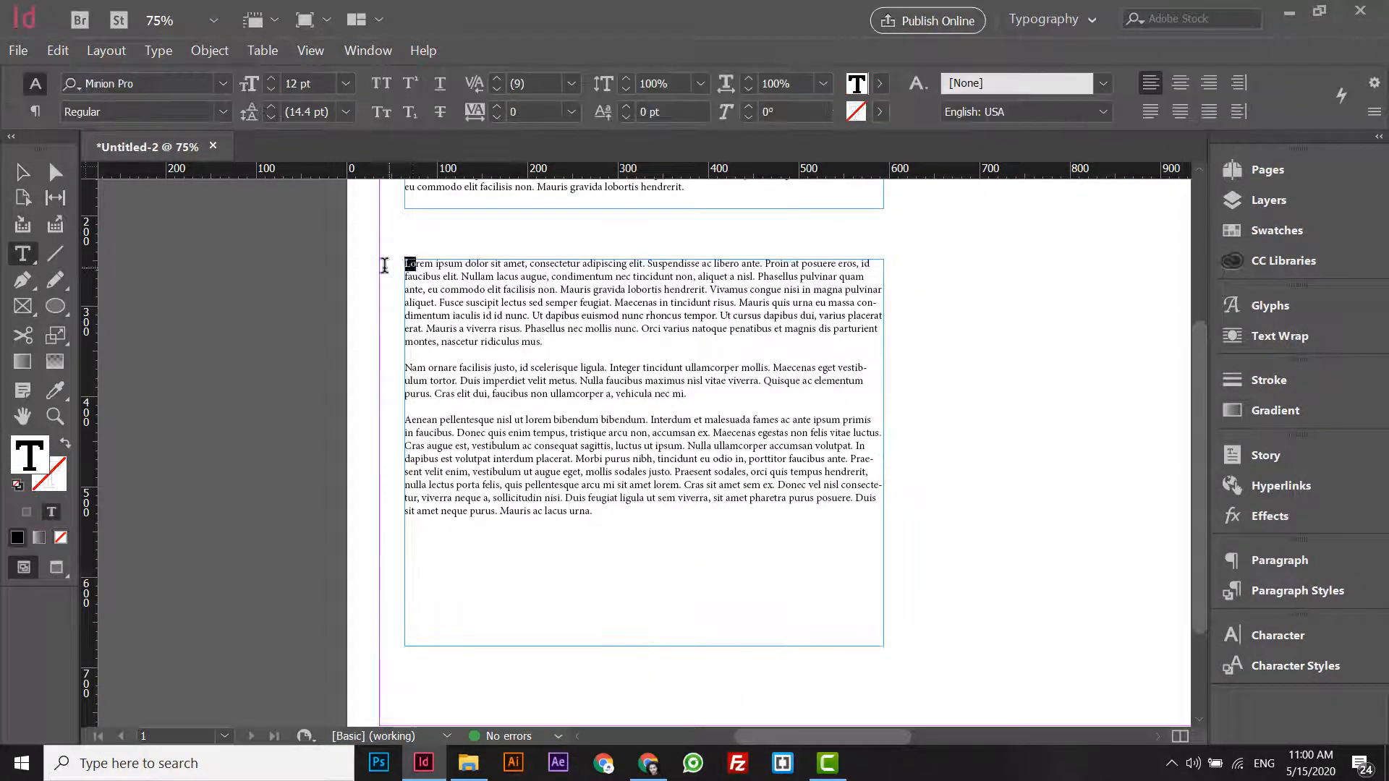
pyautogui.click(576, 341)
pyautogui.moveTo(591, 341); pyautogui.dragTo(406, 250)
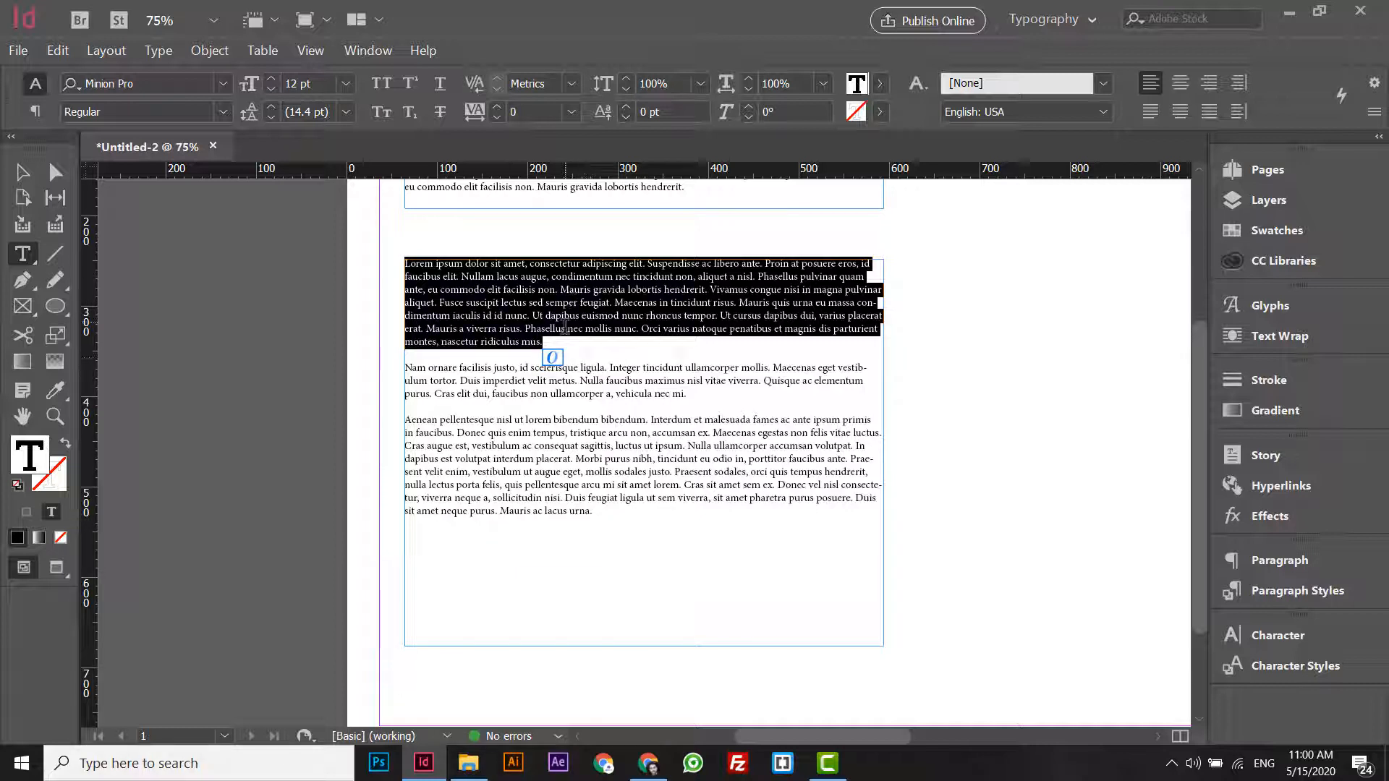
pyautogui.moveTo(558, 340); pyautogui.dragTo(366, 254)
pyautogui.click(380, 52)
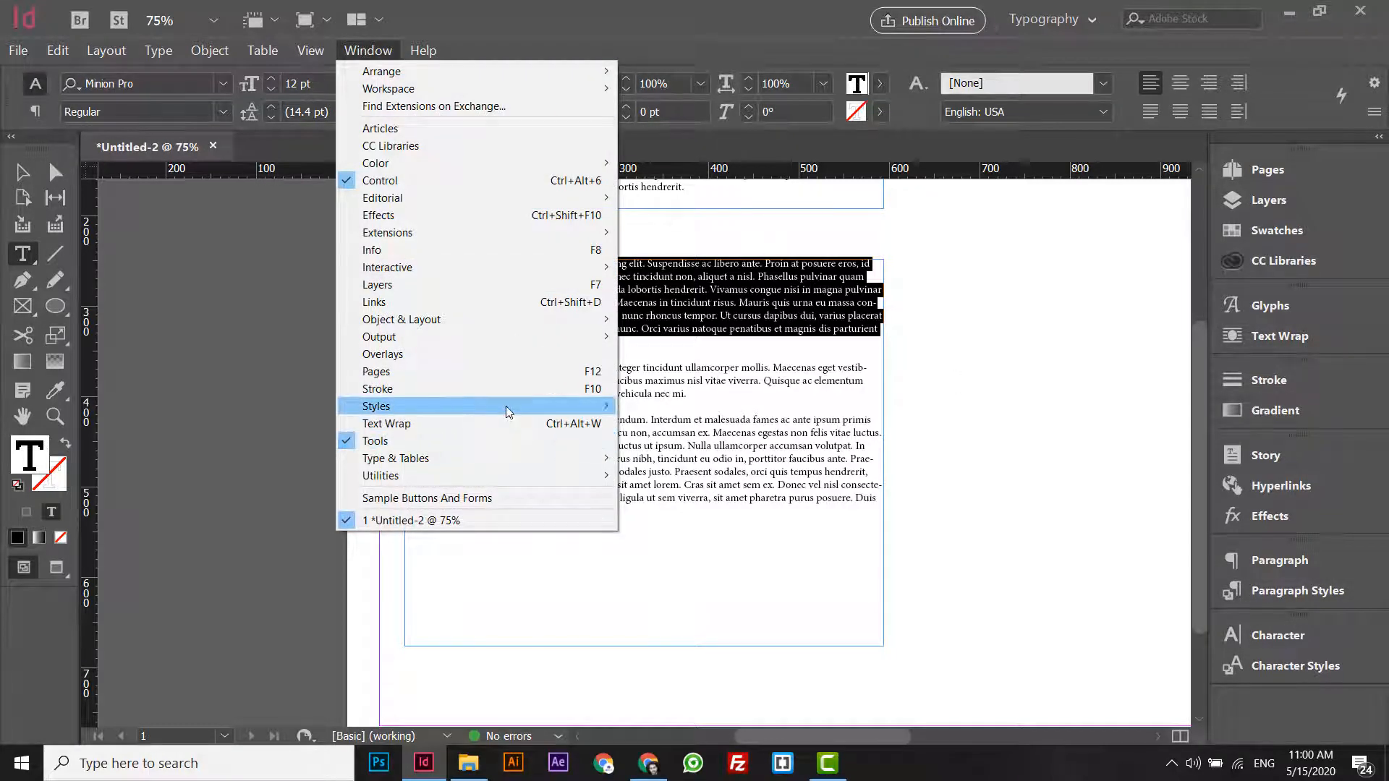
pyautogui.moveTo(506, 406)
pyautogui.click(679, 458)
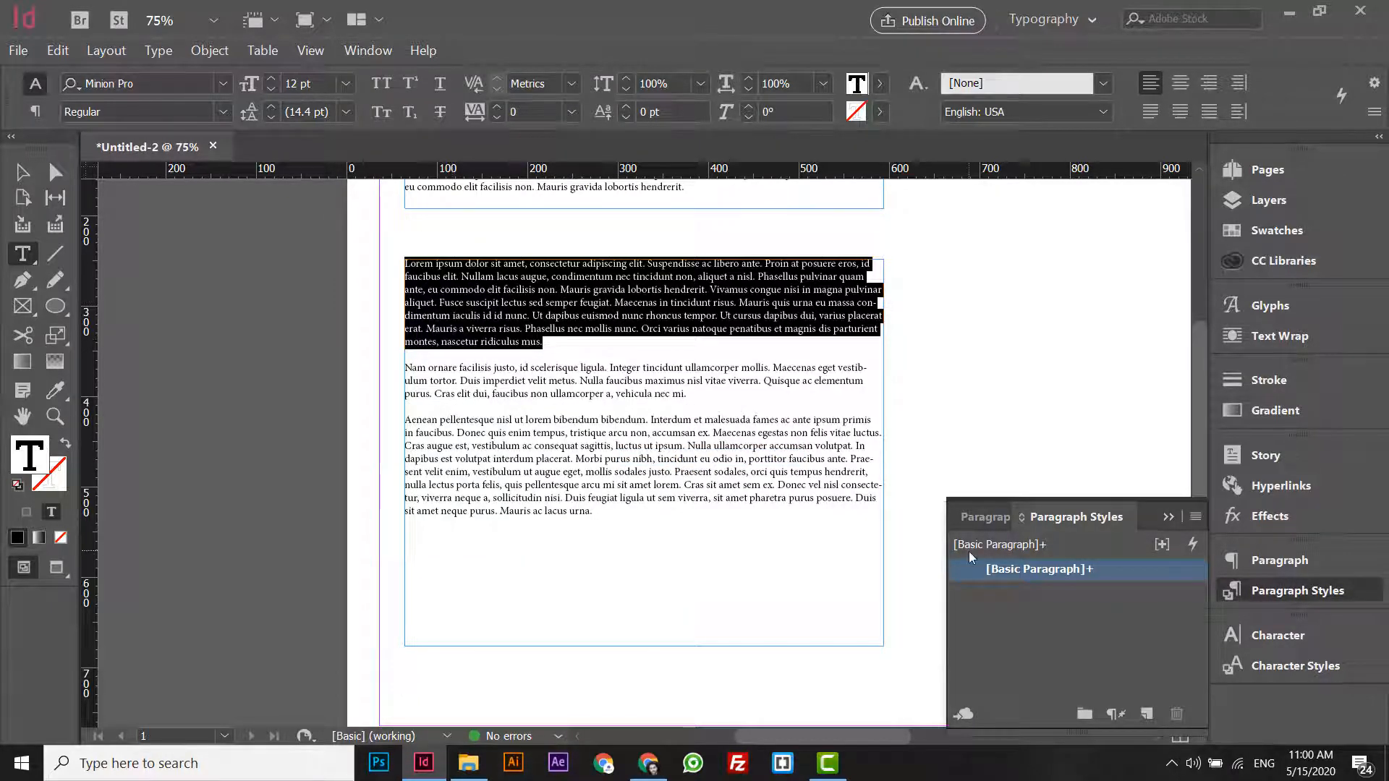
# - Create a new paragraph style named "Drop caps" and apply it to the selected paragraph
pyautogui.click(1148, 715)
pyautogui.doubleClick(1124, 591)
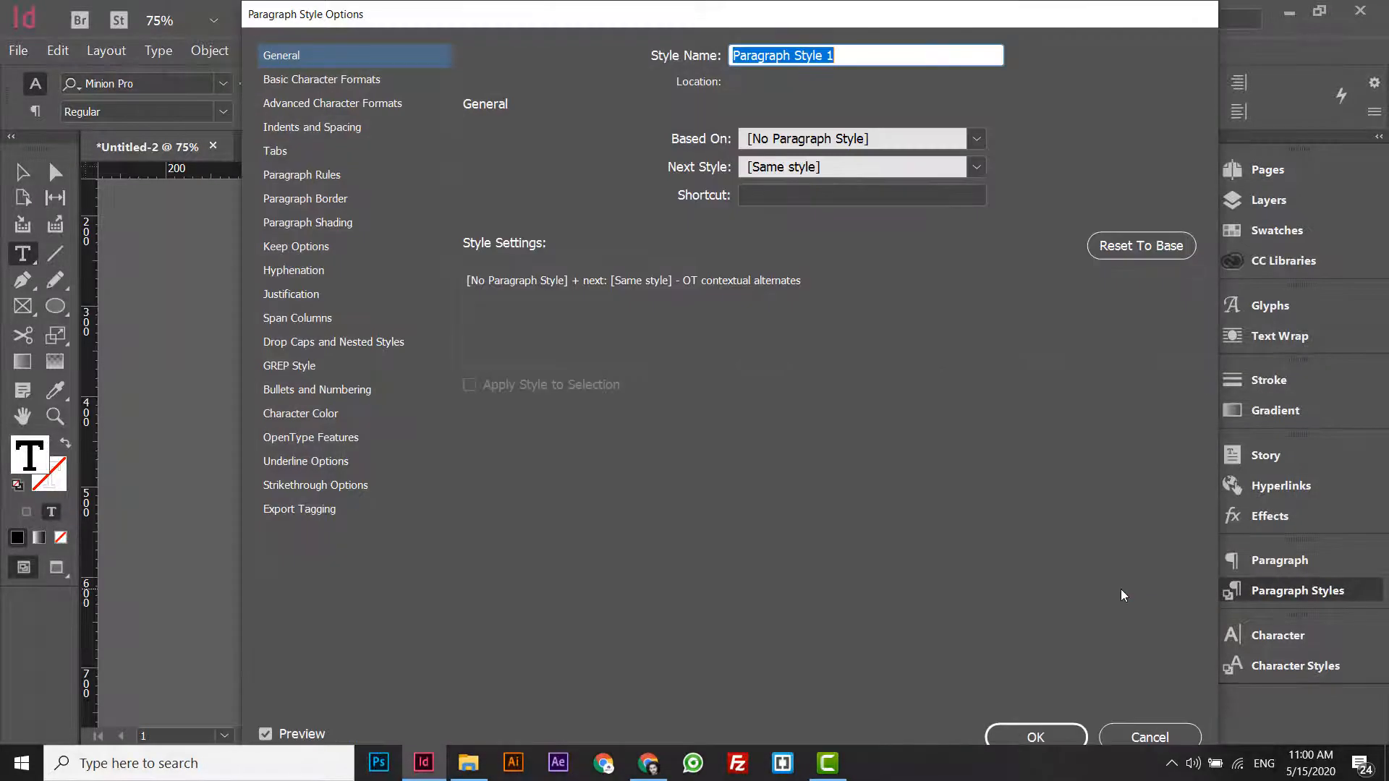
pyautogui.click(832, 55)
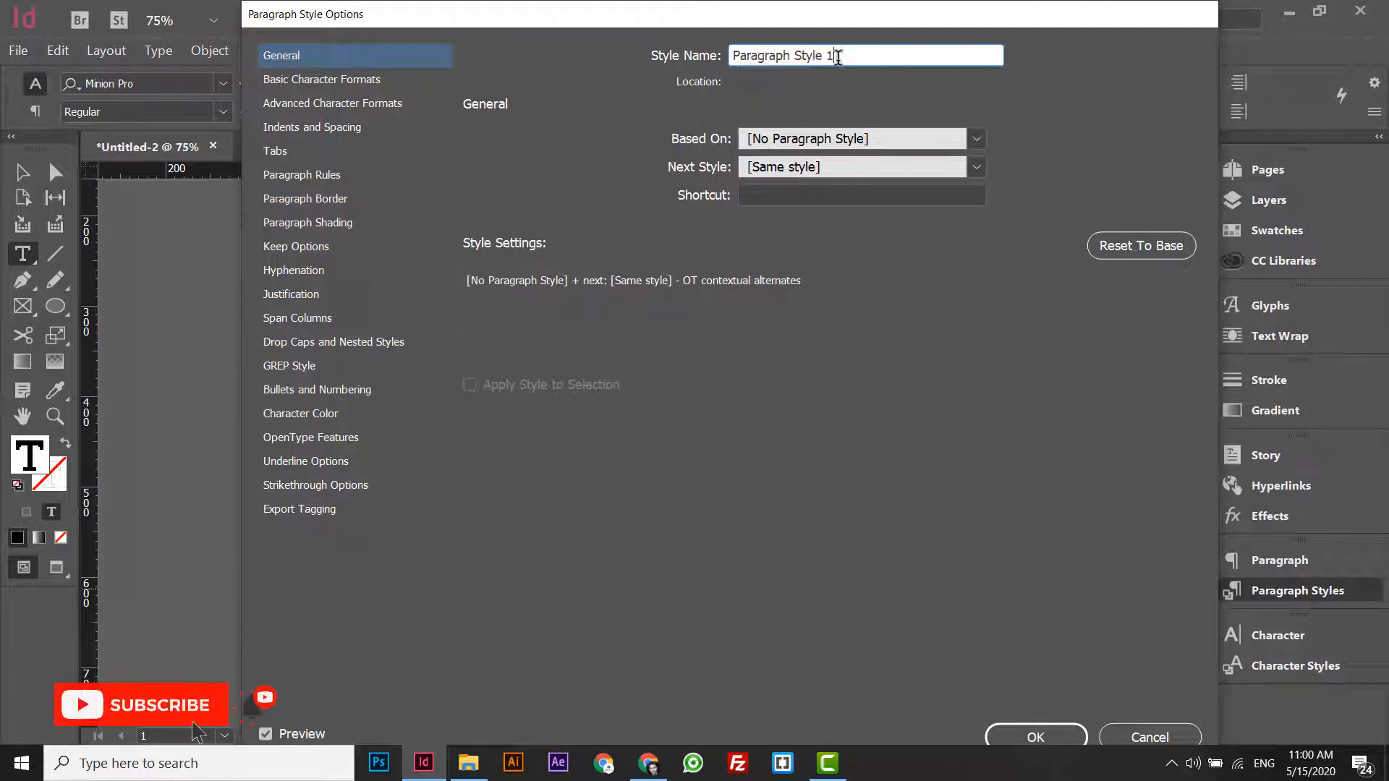
pyautogui.moveTo(846, 55); pyautogui.dragTo(571, 55)
pyautogui.write('Dr')
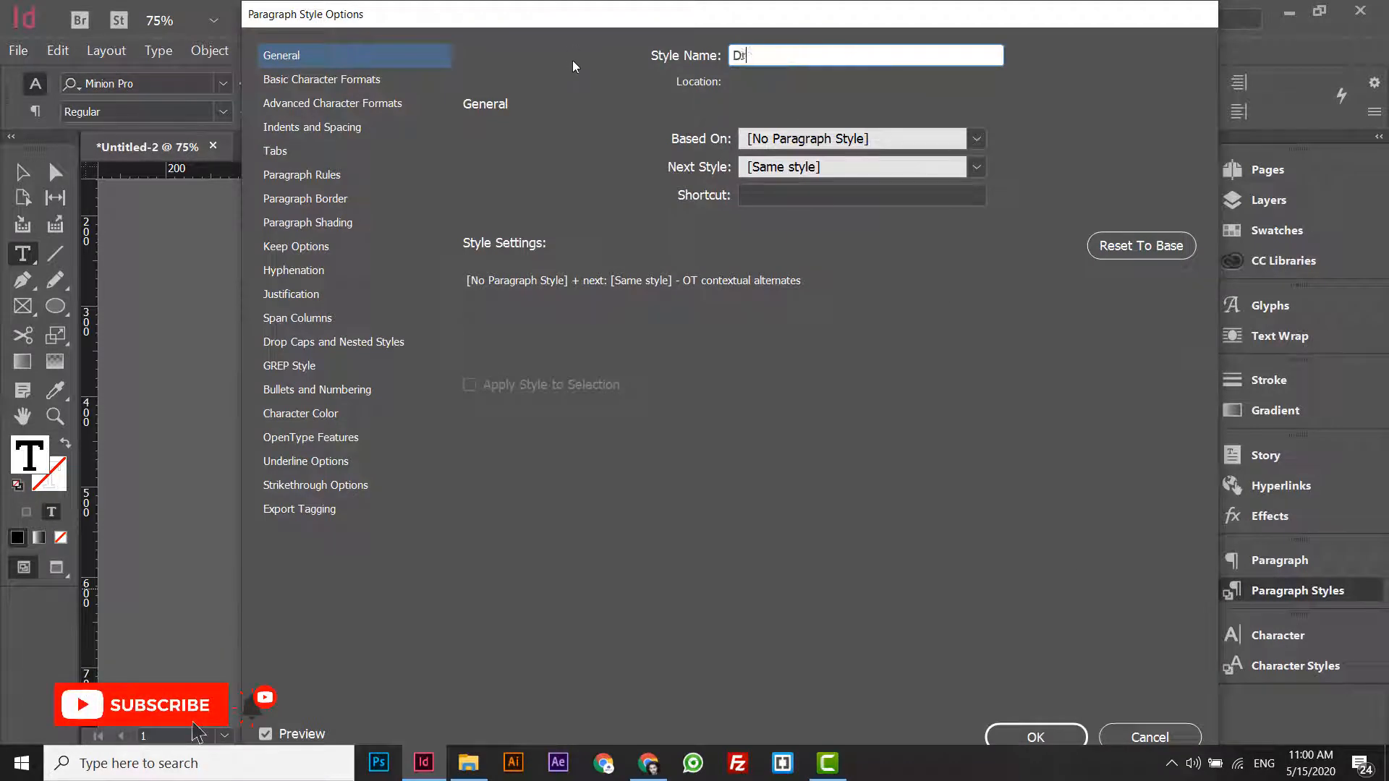
pyautogui.write('op caps')
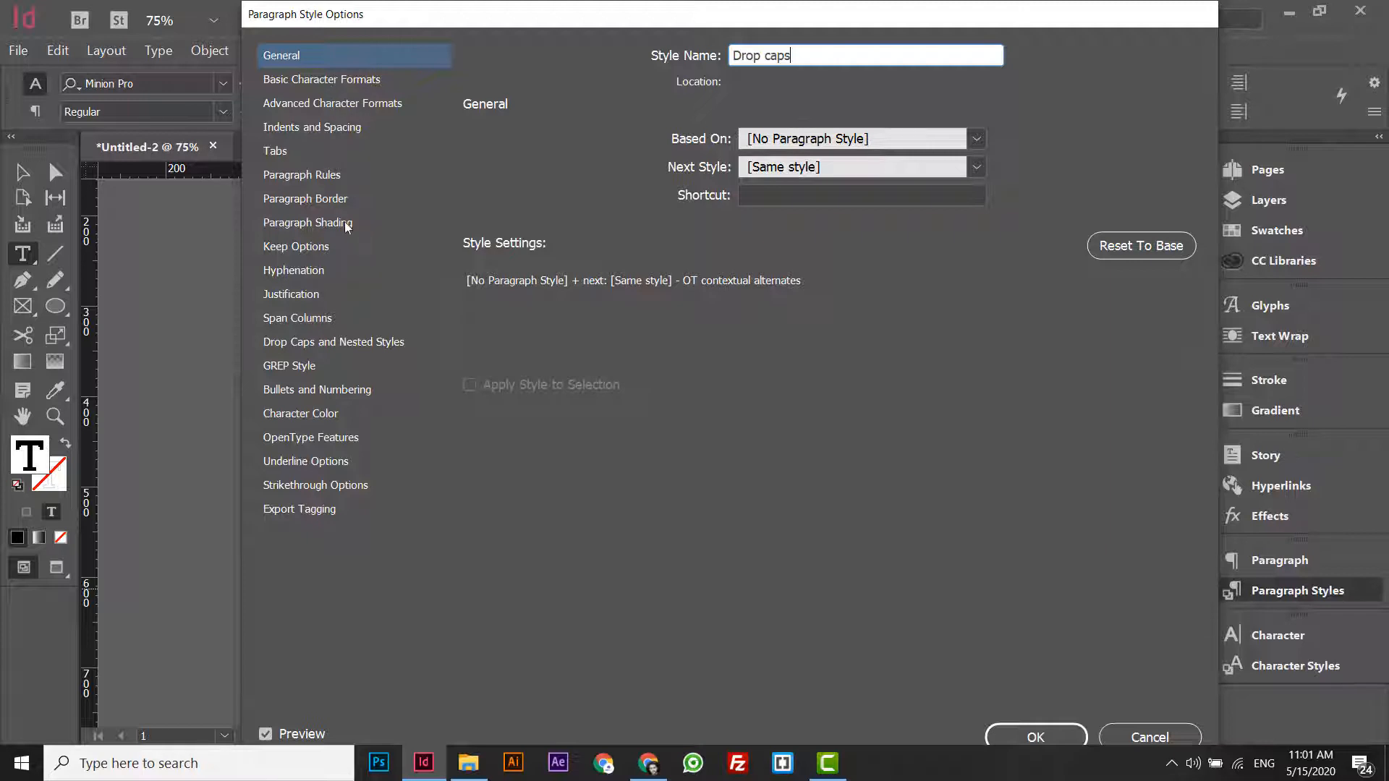
# - Give the style a drop cap 3 lines high and 1 character wide, and compare the paragraph with preview off and on
pyautogui.click(309, 343)
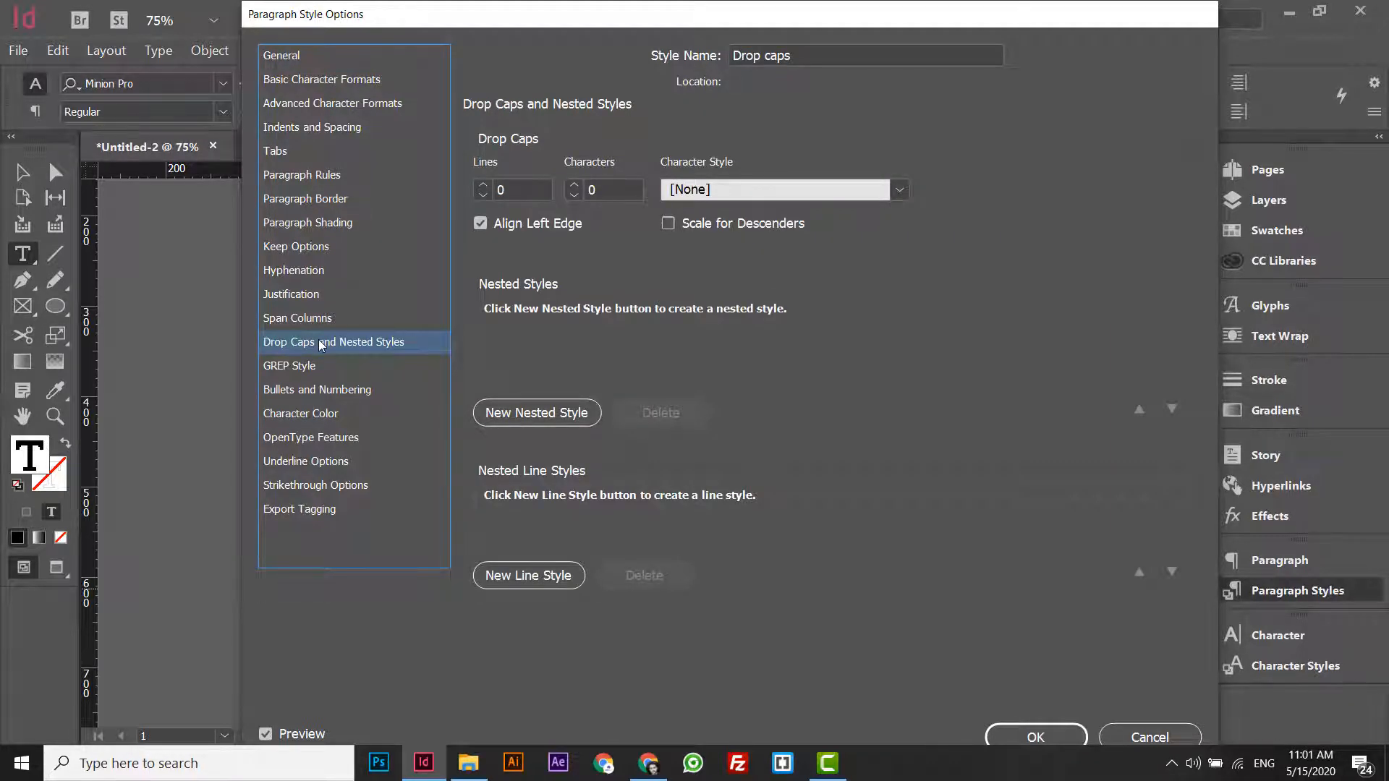
pyautogui.moveTo(497, 27); pyautogui.dragTo(811, 23)
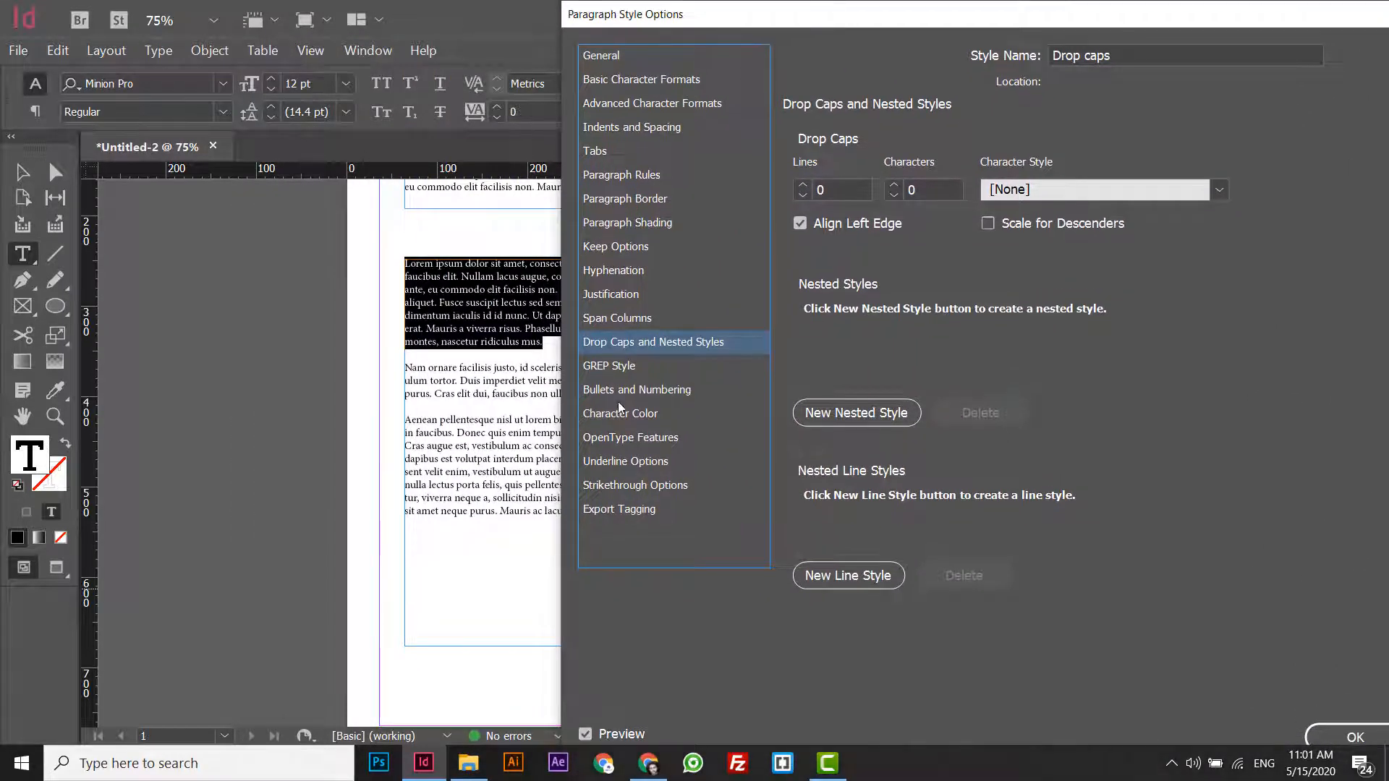
pyautogui.click(588, 736)
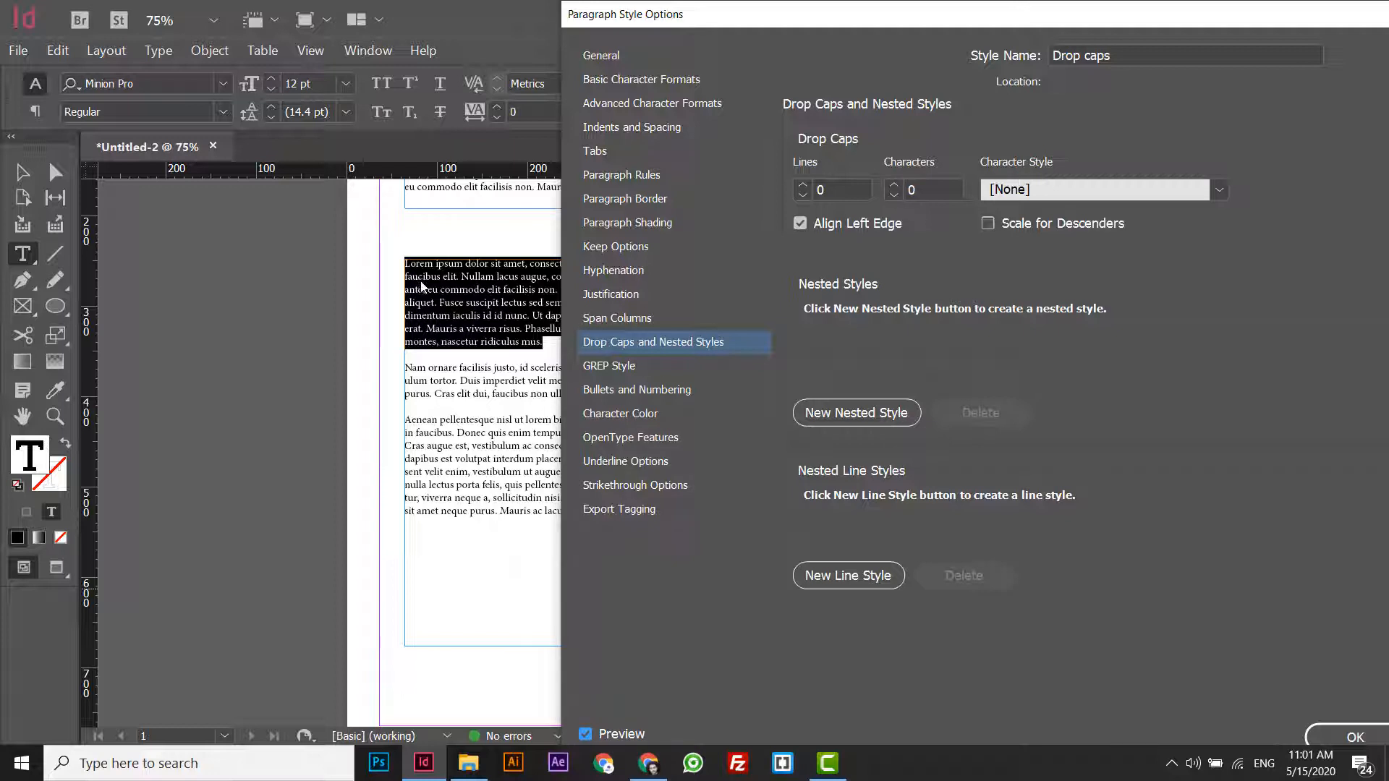
pyautogui.click(804, 185)
pyautogui.click(804, 186)
pyautogui.click(804, 186)
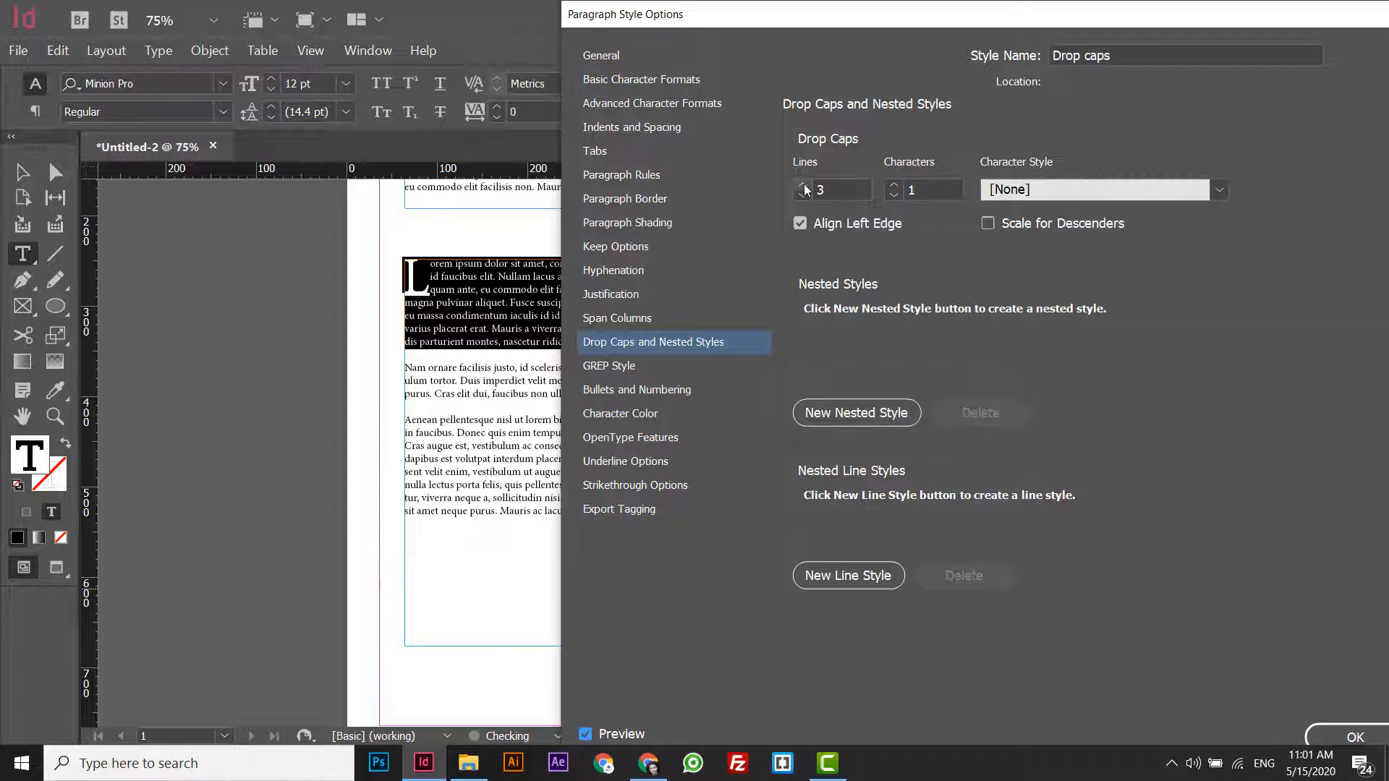
pyautogui.click(596, 733)
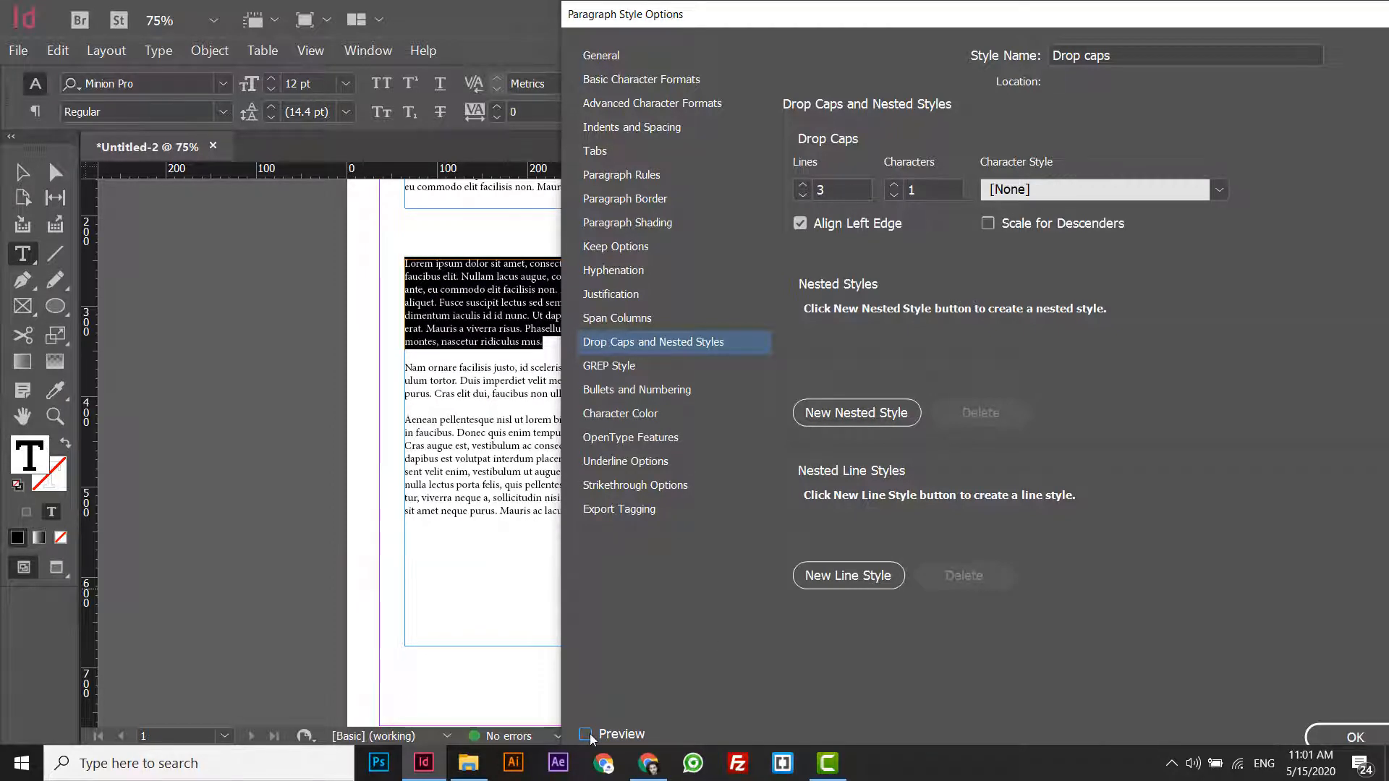
pyautogui.click(588, 735)
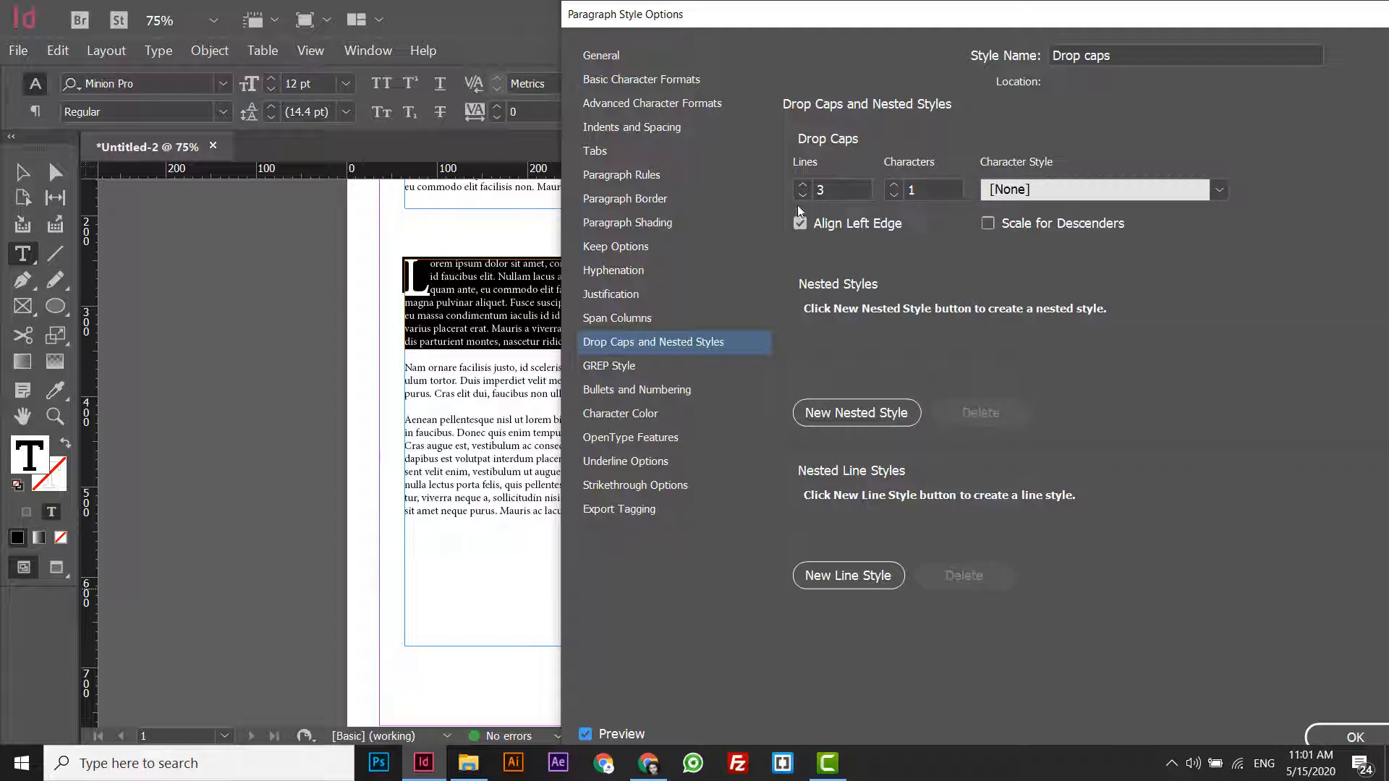
# - Try a drop cap of 5 characters in the style and return it to 1 character
pyautogui.click(897, 185)
pyautogui.click(898, 185)
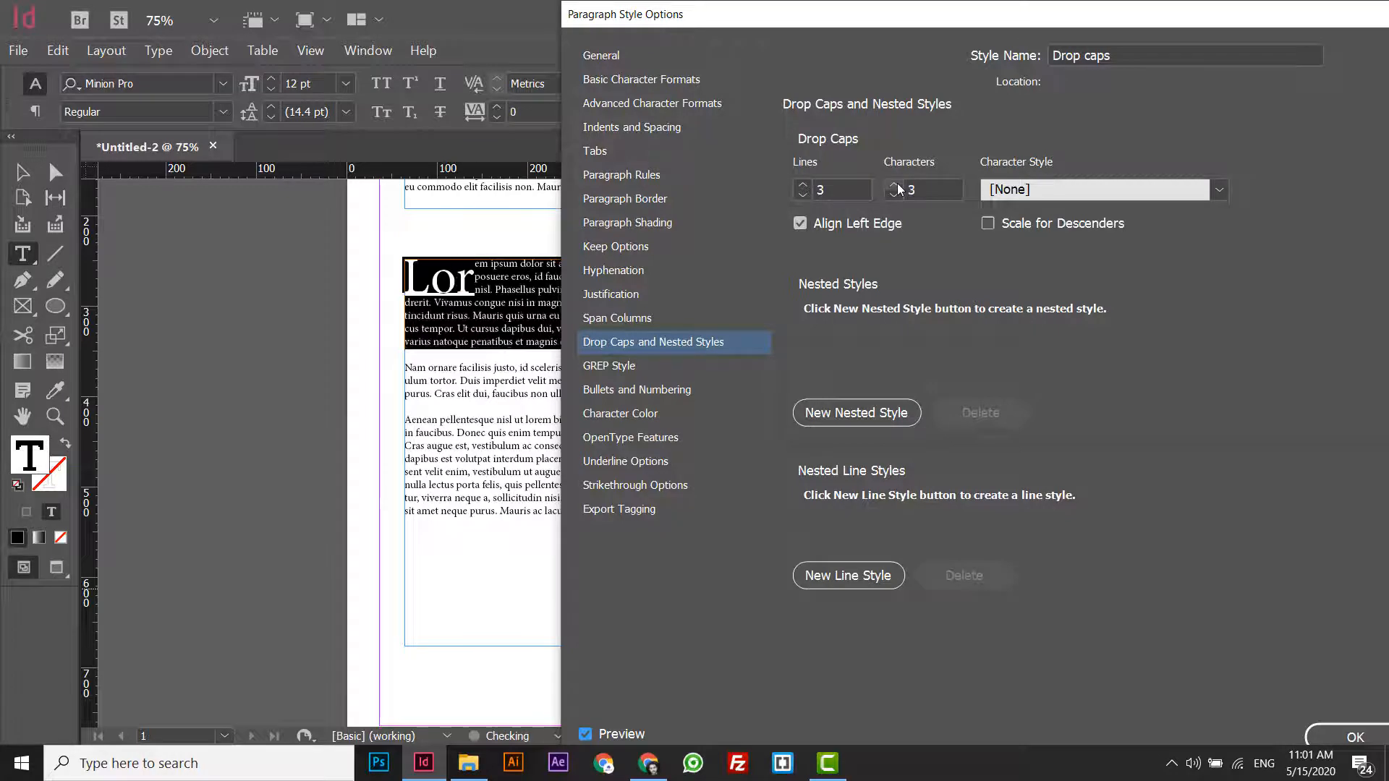
pyautogui.click(897, 185)
pyautogui.click(897, 185)
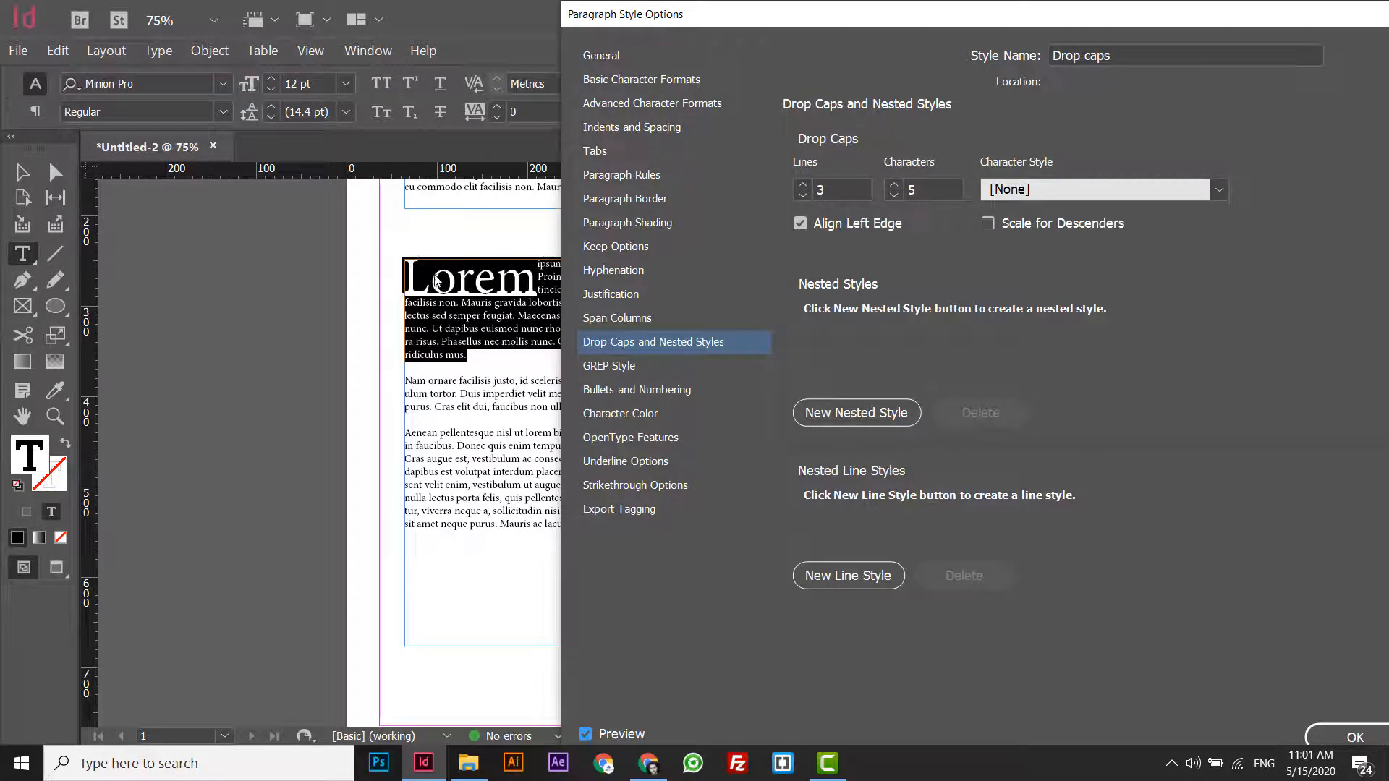
pyautogui.click(893, 196)
pyautogui.click(893, 195)
pyautogui.click(893, 195)
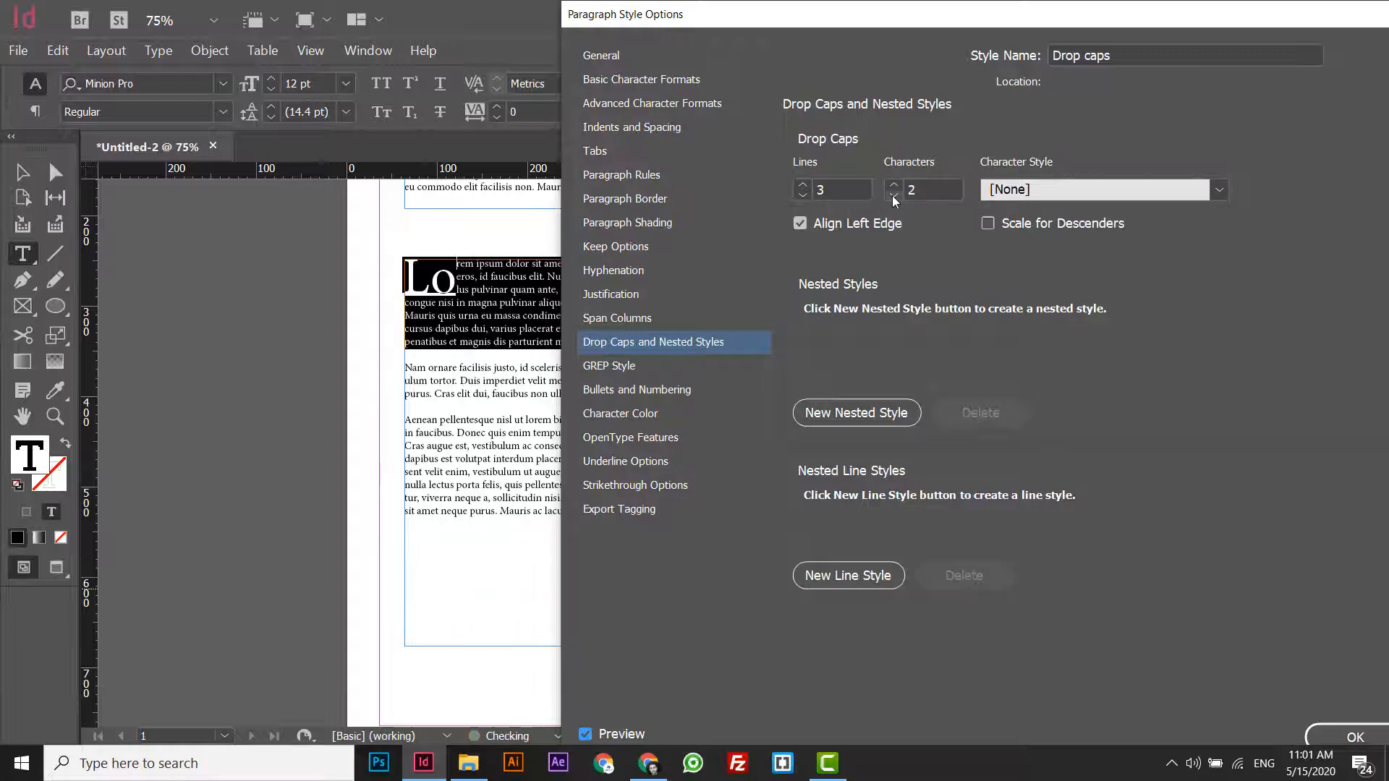
pyautogui.click(893, 195)
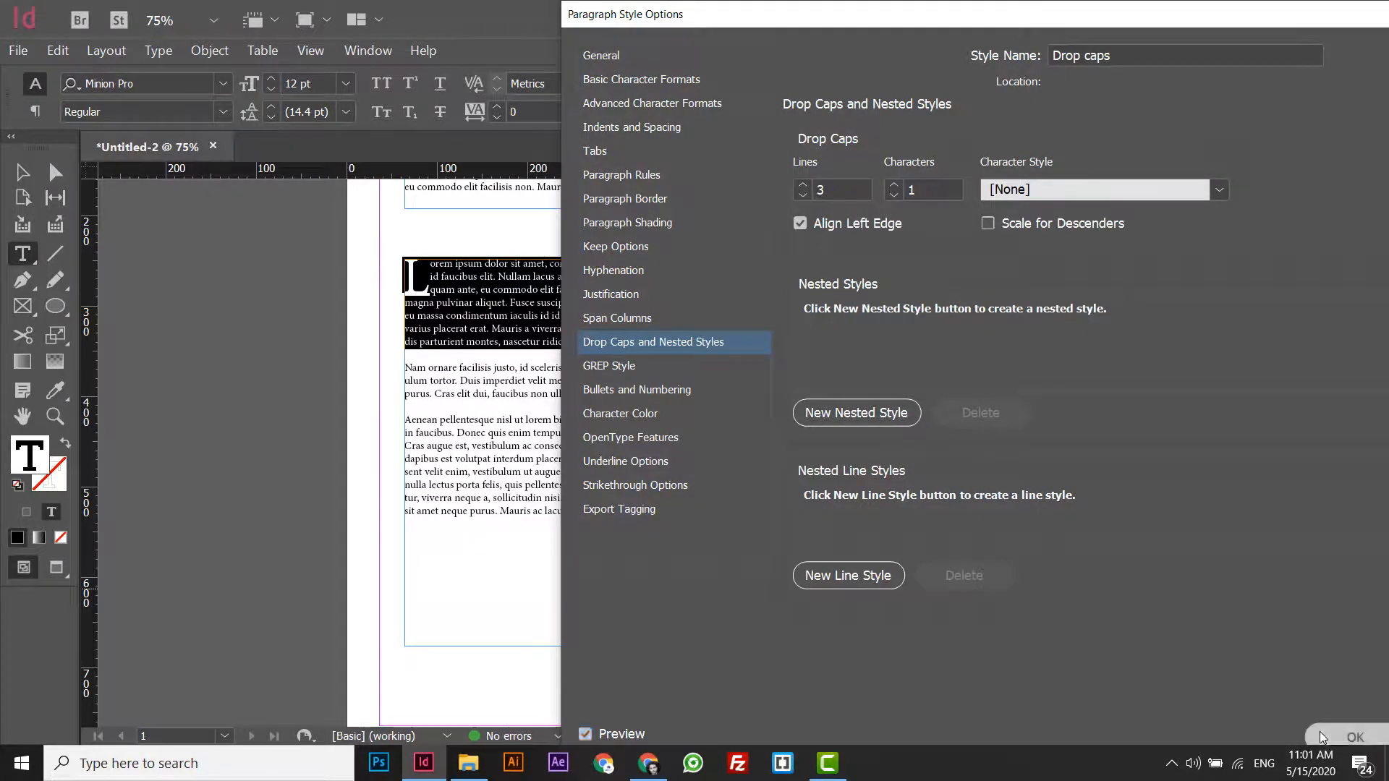
# - Save the Drop caps style settings and leave text editing with nothing selected
pyautogui.click(1324, 733)
pyautogui.click(20, 171)
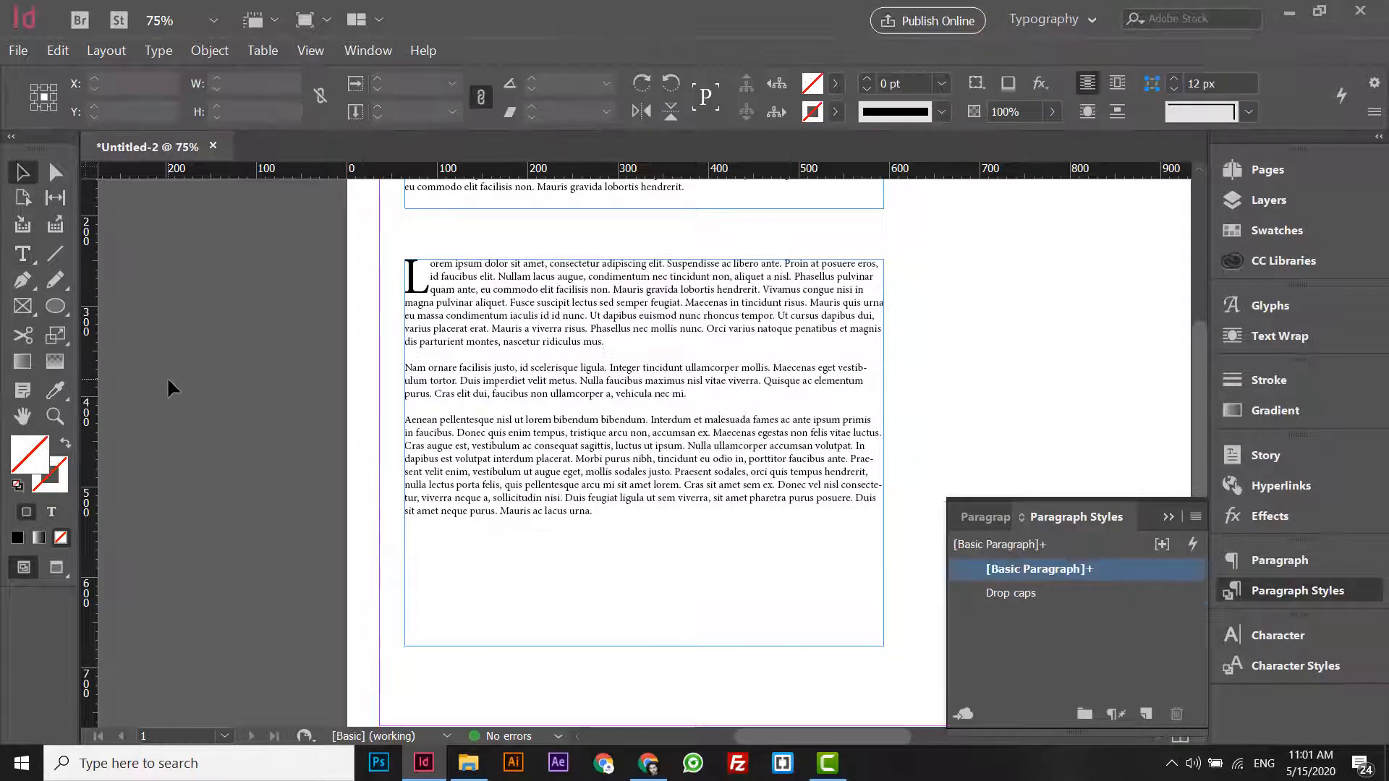
# - Move the drop-cap text frame up to Y 438 px and deselect it
pyautogui.hotkey('ctrl', '-')
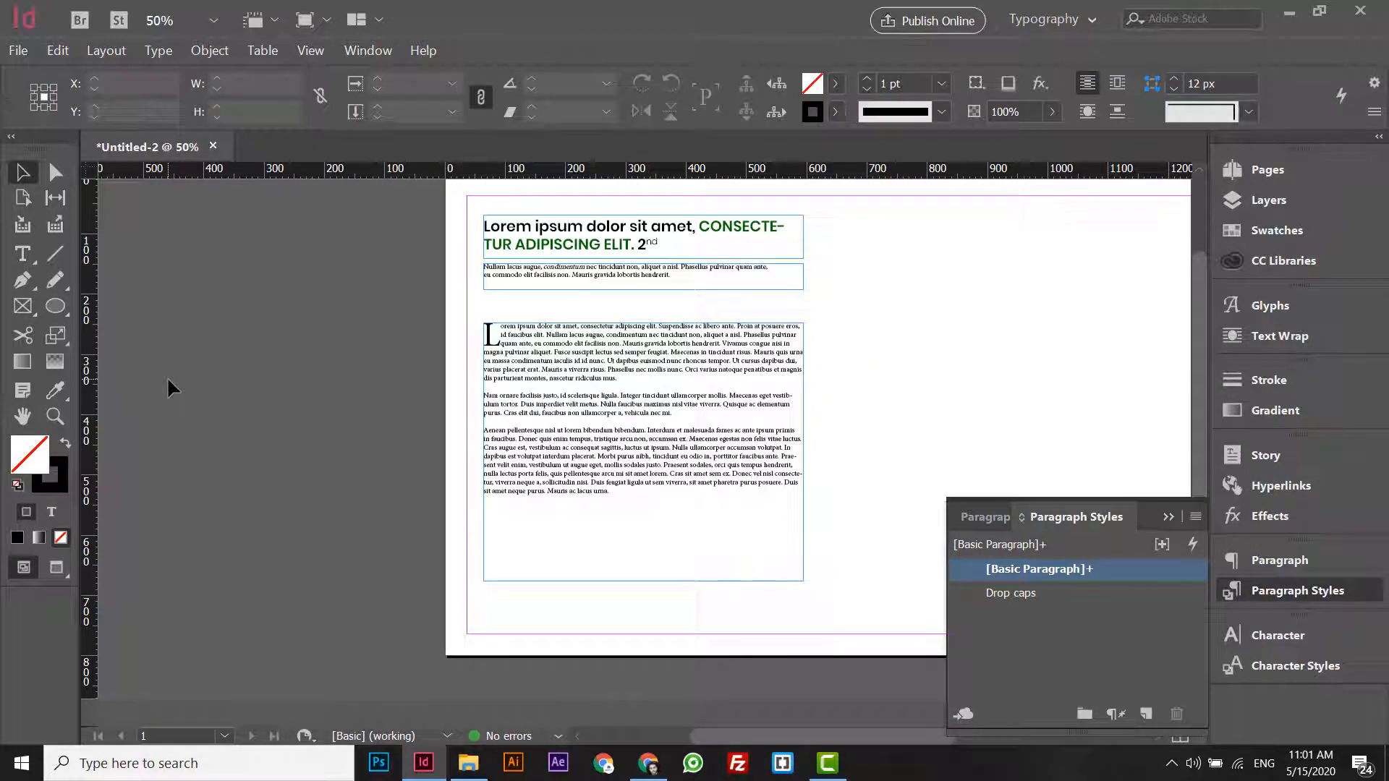
pyautogui.click(645, 486)
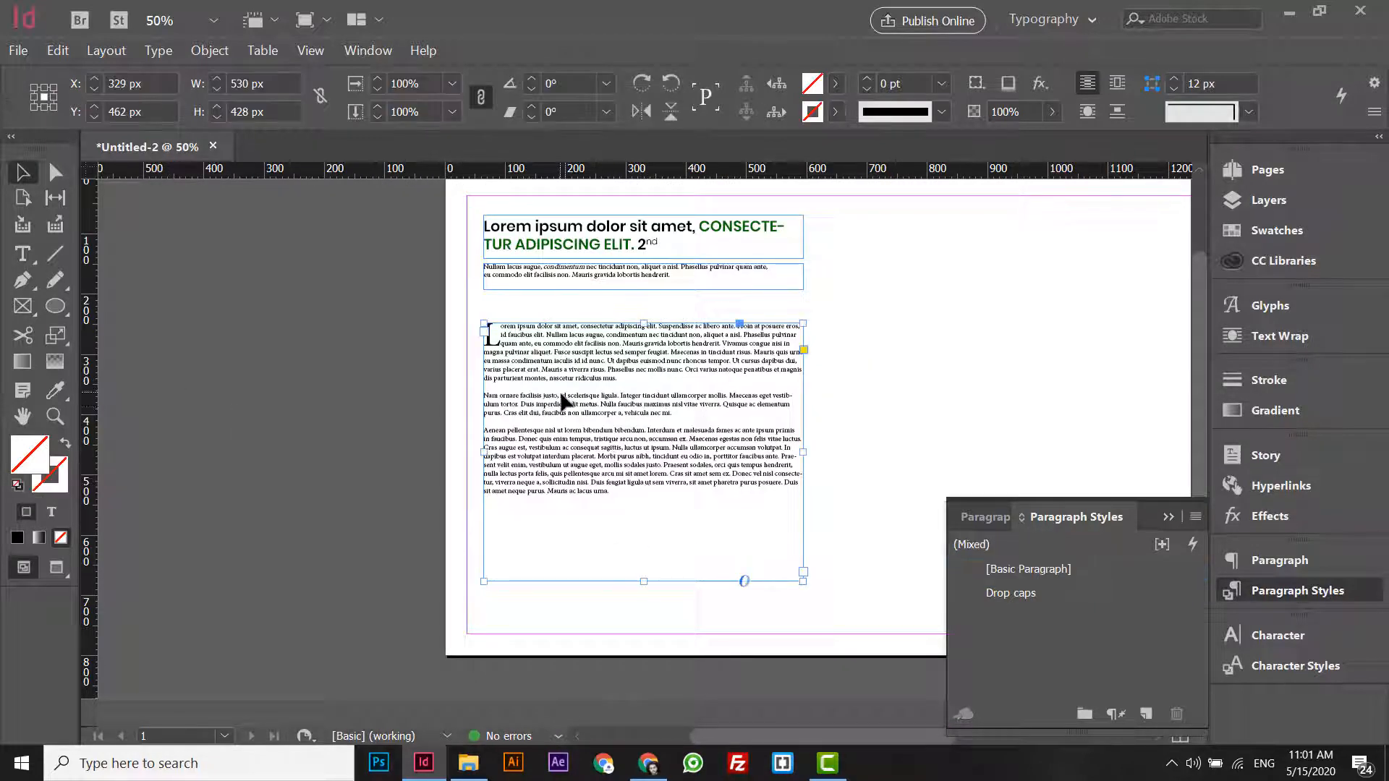
pyautogui.moveTo(562, 400); pyautogui.dragTo(562, 386)
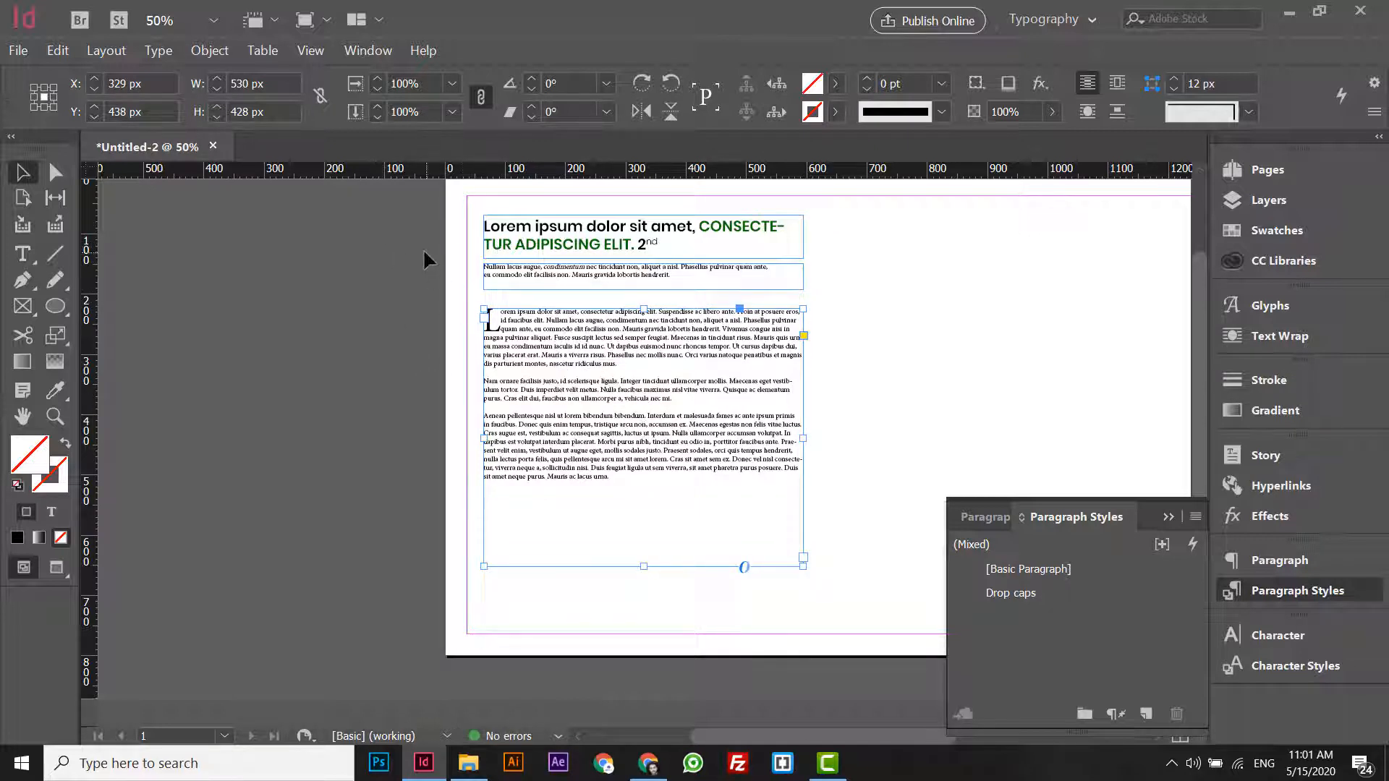
pyautogui.click(454, 280)
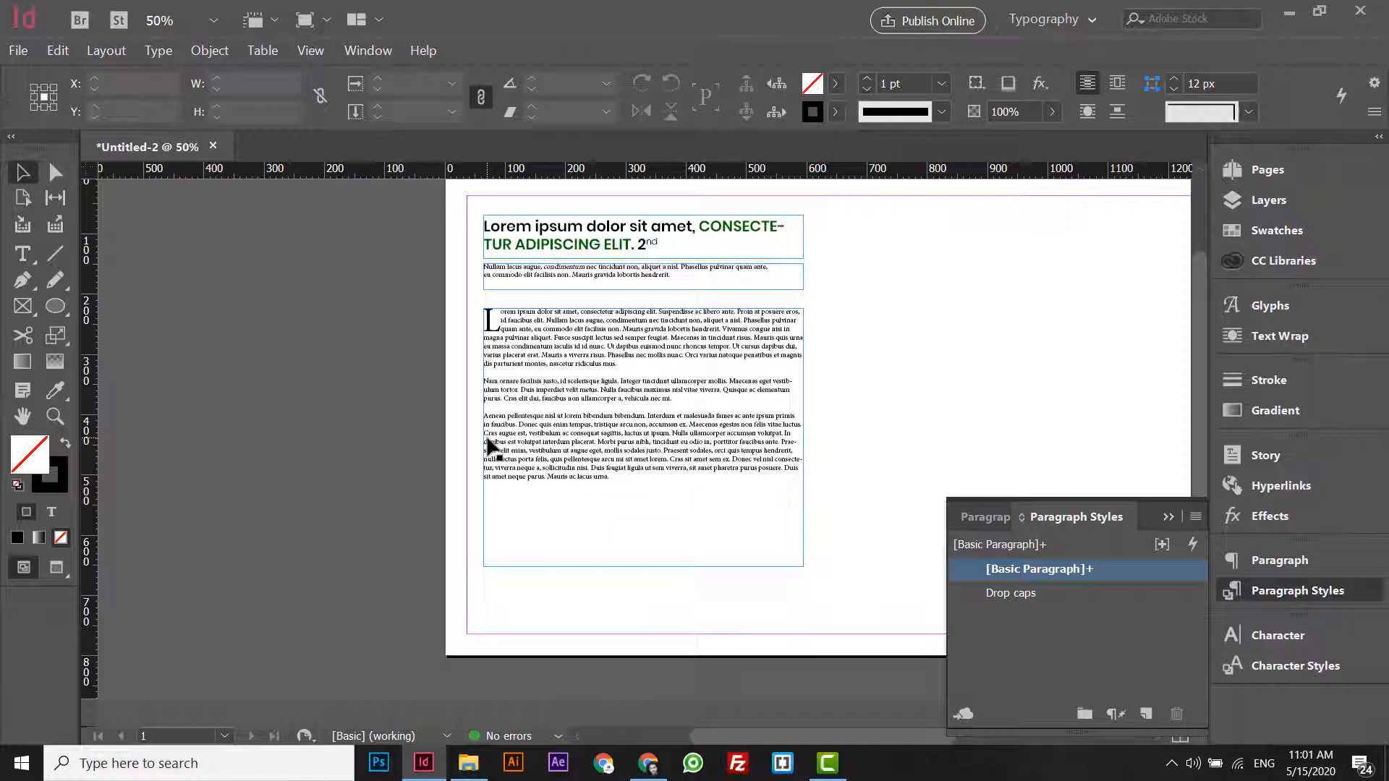
# - Show the page in Preview mode without frame edges or margins, and collapse the Paragraph Styles
pyautogui.press('w')
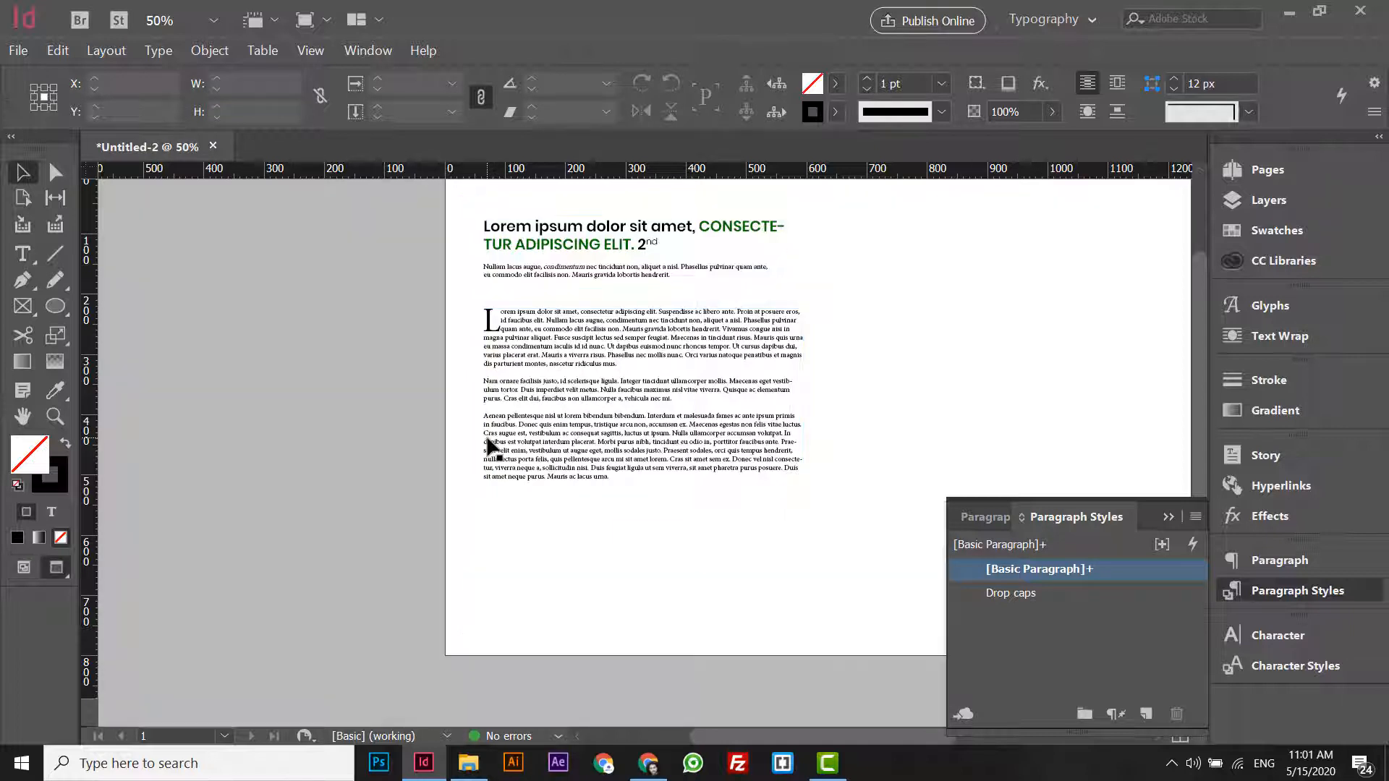
pyautogui.hotkey('ctrl', '-')
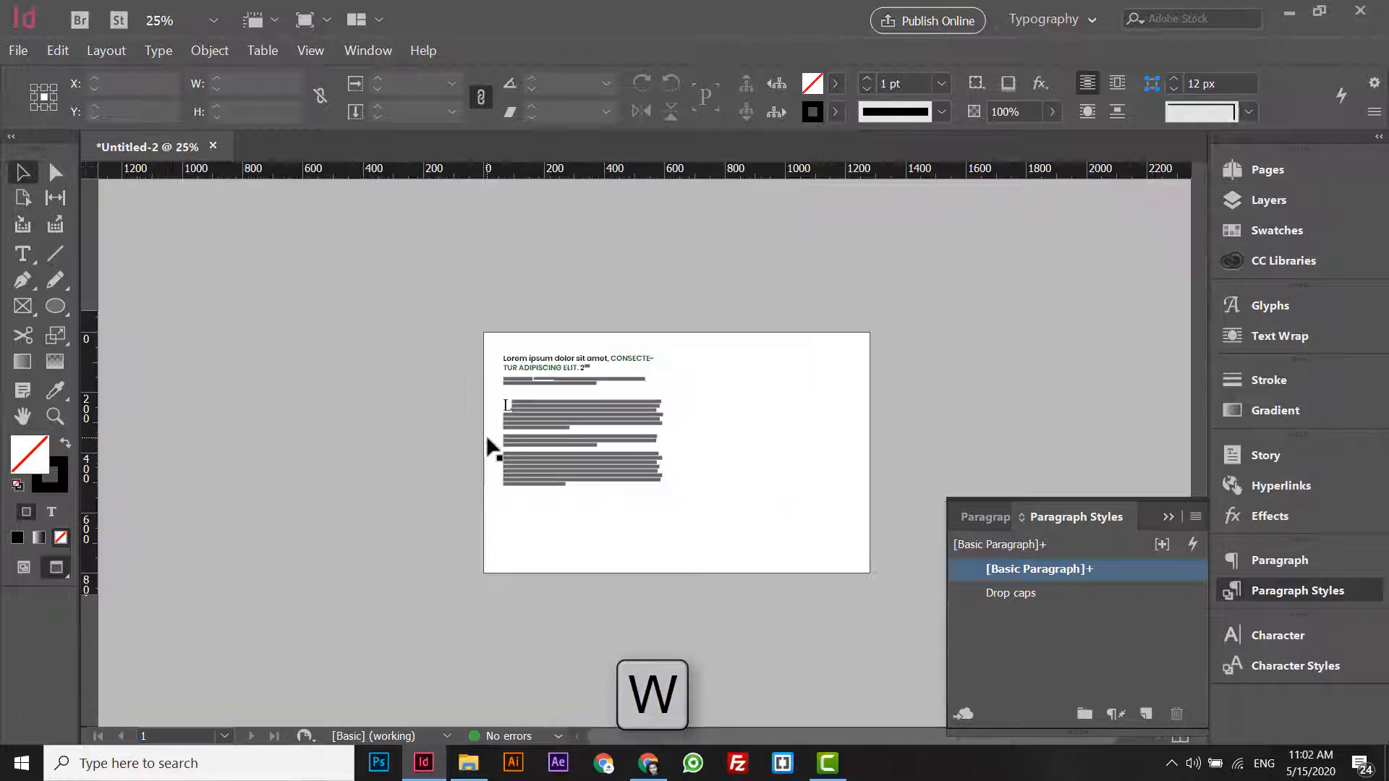
pyautogui.hotkey('ctrl', '=')
pyautogui.hotkey('ctrl', '=')
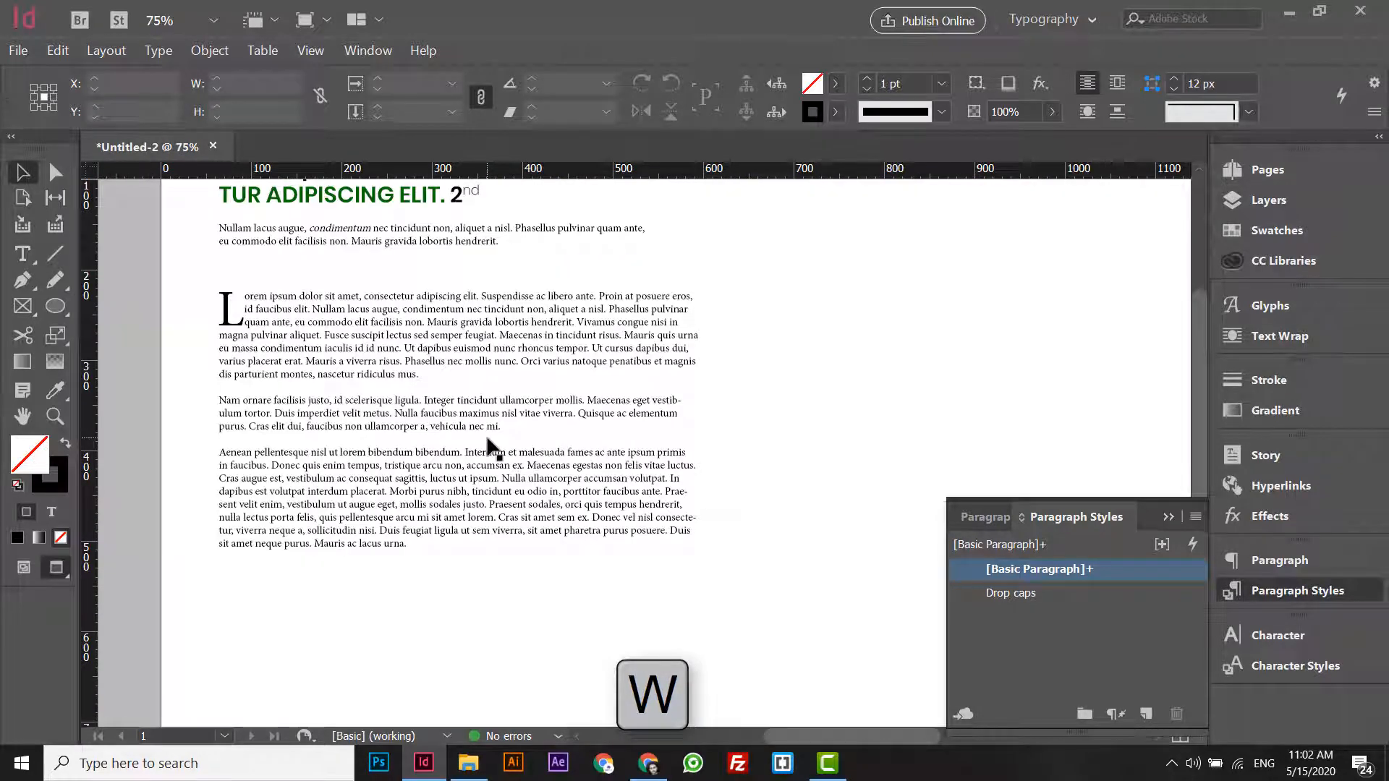
pyautogui.click(1168, 516)
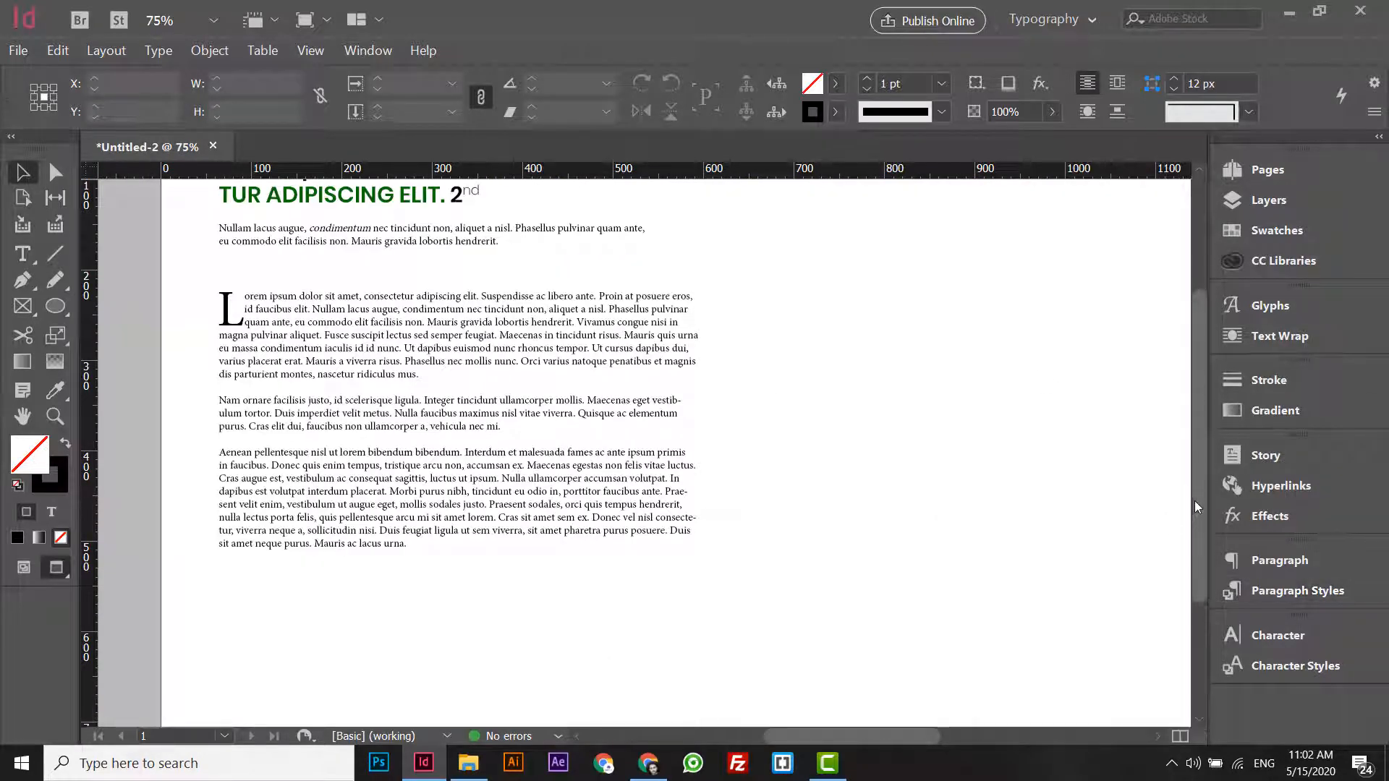
# - Move the drop-cap text frame up to Y 422 px, closer to the short passage above
pyautogui.moveTo(1195, 500); pyautogui.dragTo(1198, 441)
pyautogui.click(589, 437)
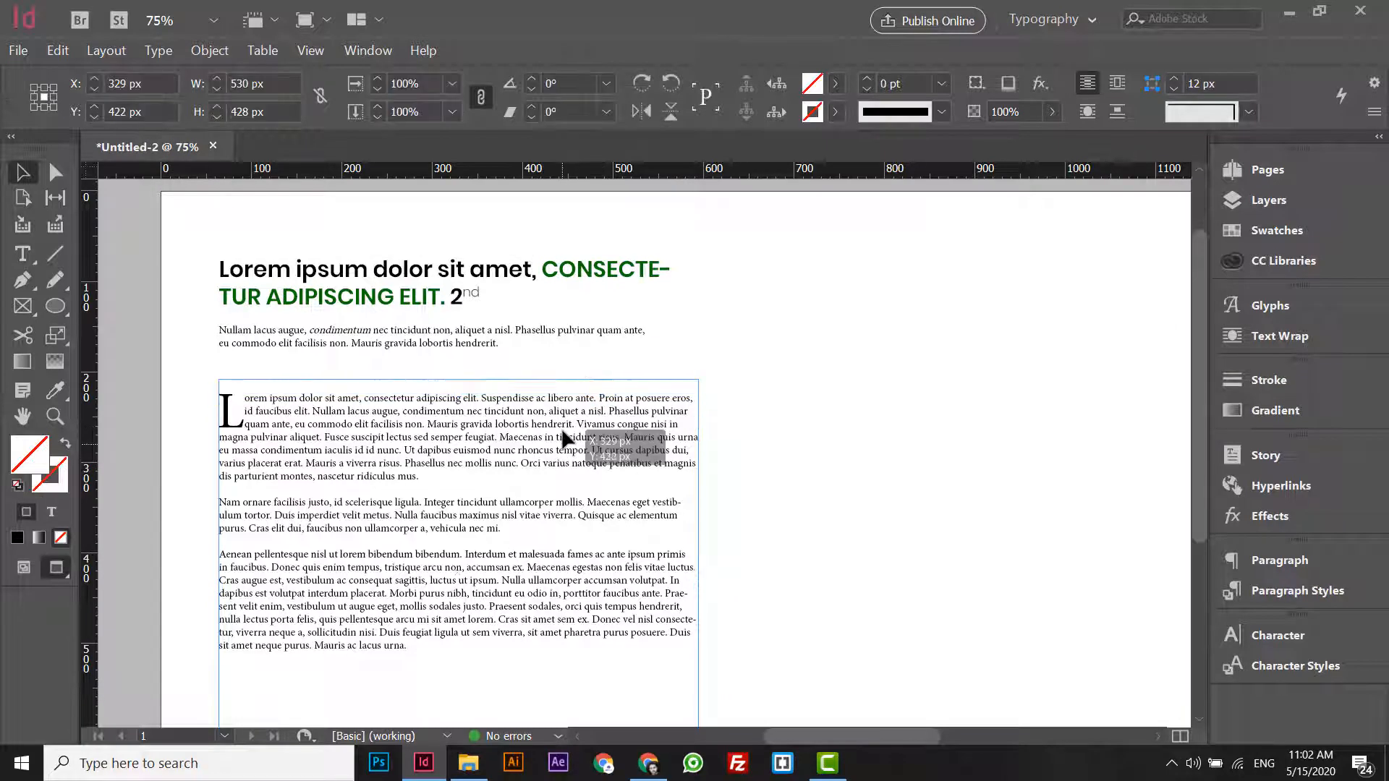
pyautogui.moveTo(562, 431); pyautogui.dragTo(563, 432)
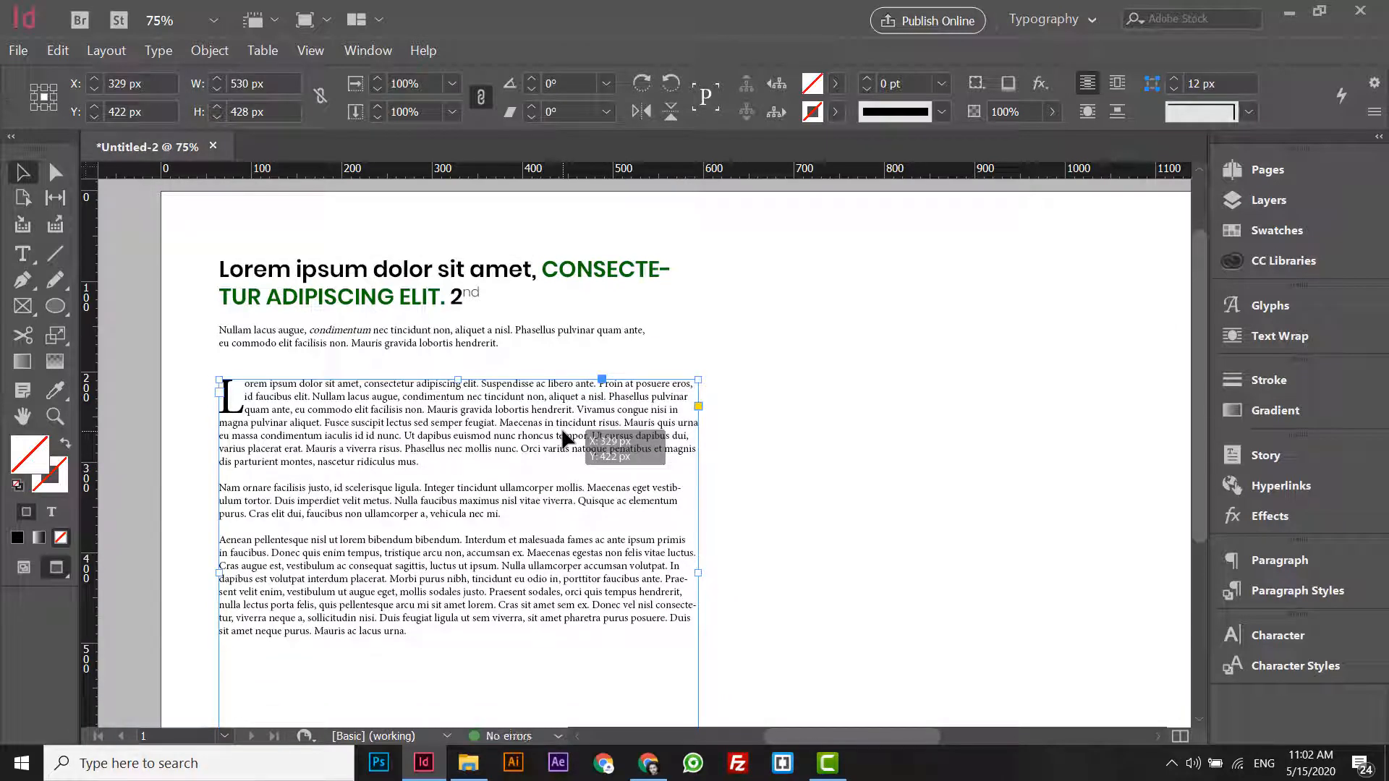
# - Set the sentence "Mauris gravida lobortis hendrerit." in the drop-cap paragraph to the Poppins Bold font and deselect it
pyautogui.doubleClick(467, 432)
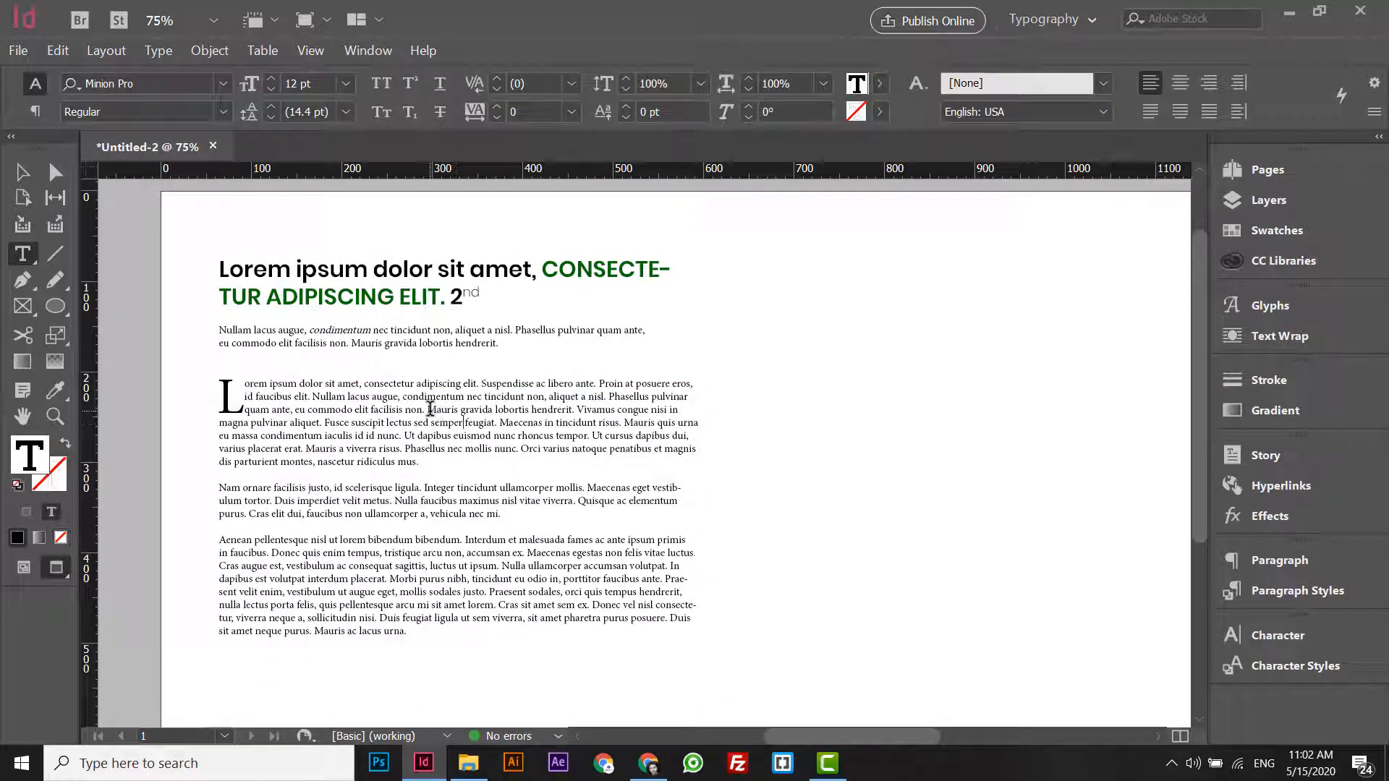
pyautogui.moveTo(428, 409); pyautogui.dragTo(577, 409)
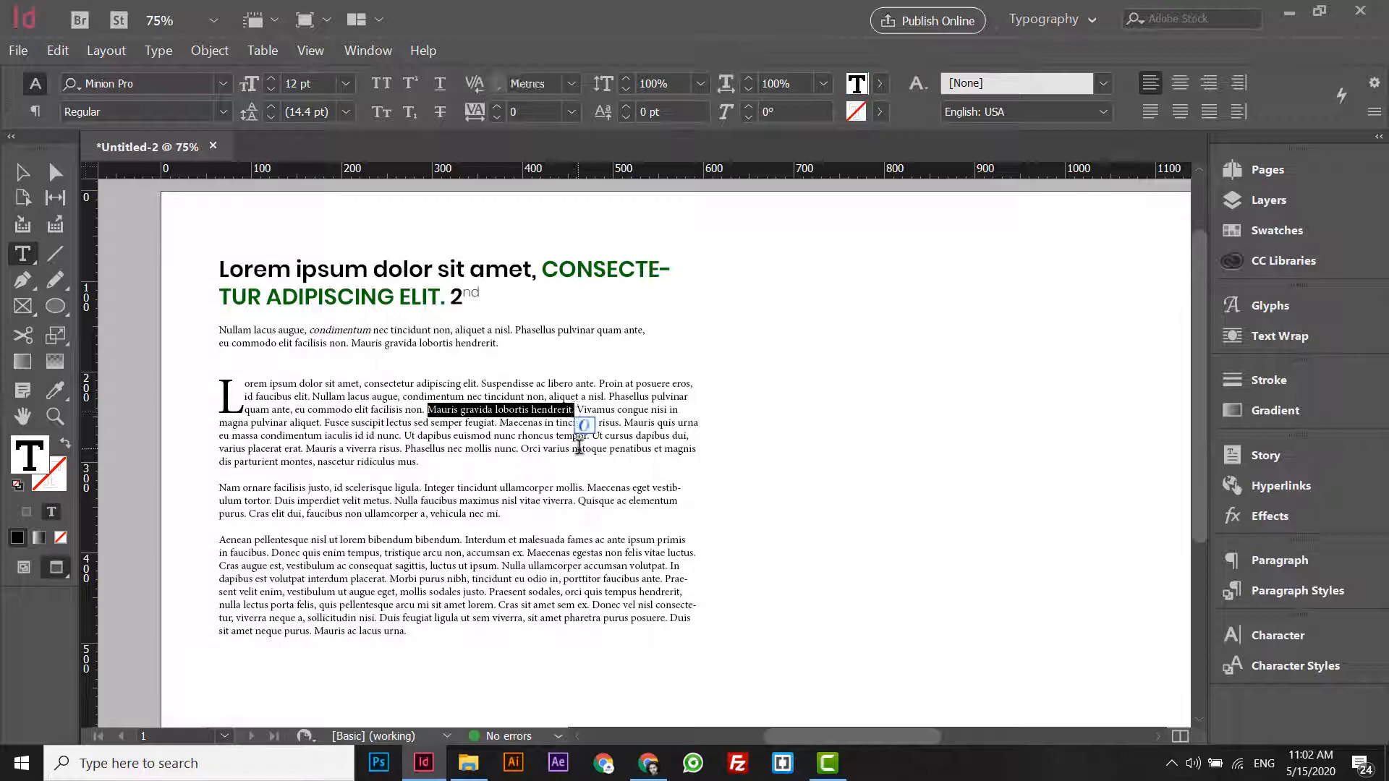
pyautogui.hotkey('ctrl', 'b')
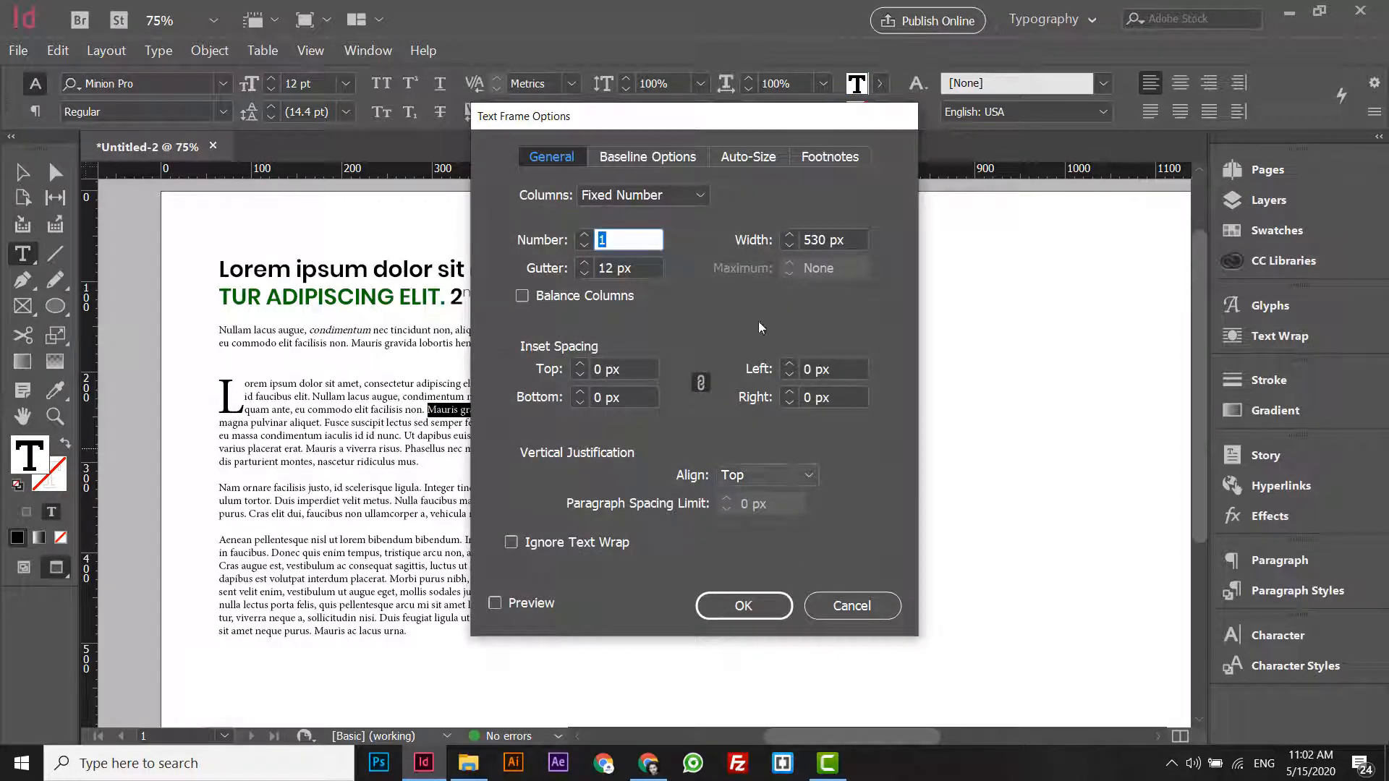
pyautogui.click(887, 608)
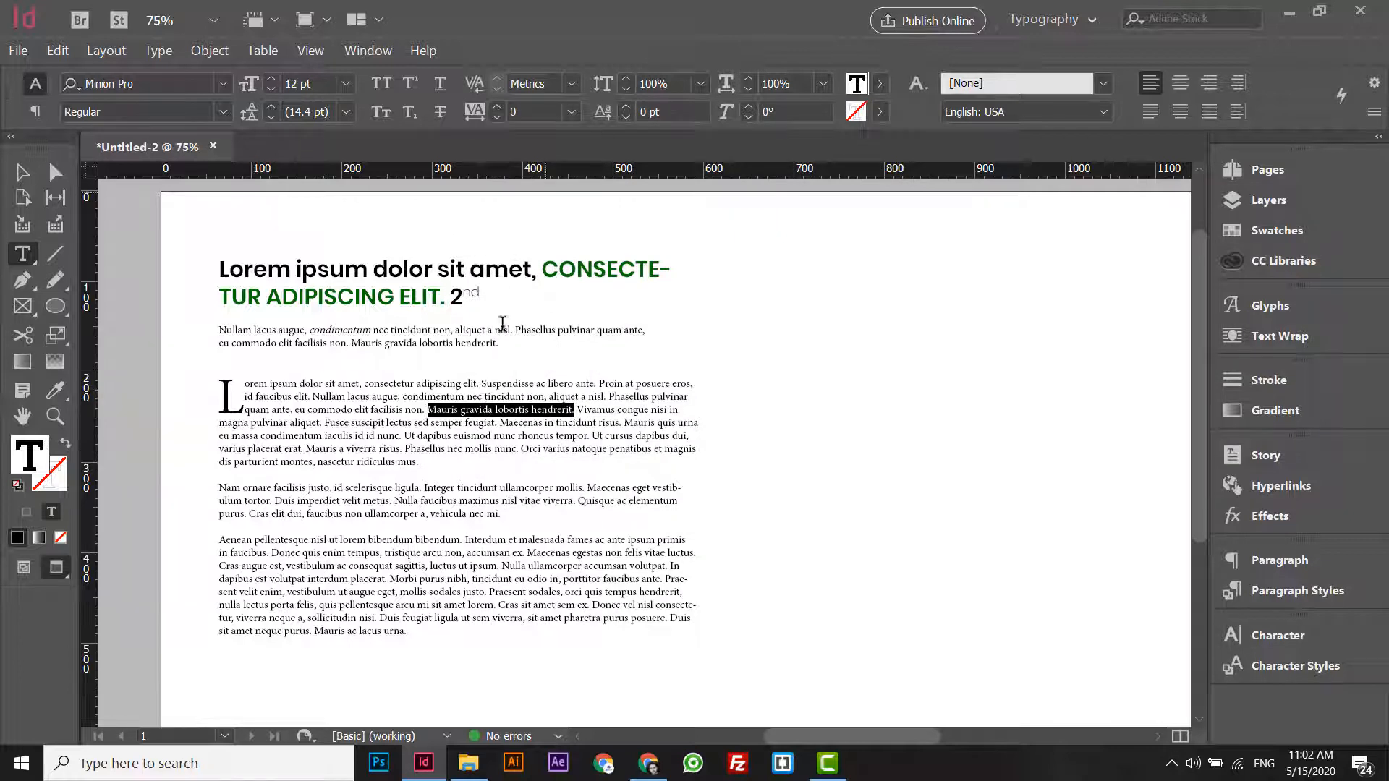
pyautogui.click(224, 112)
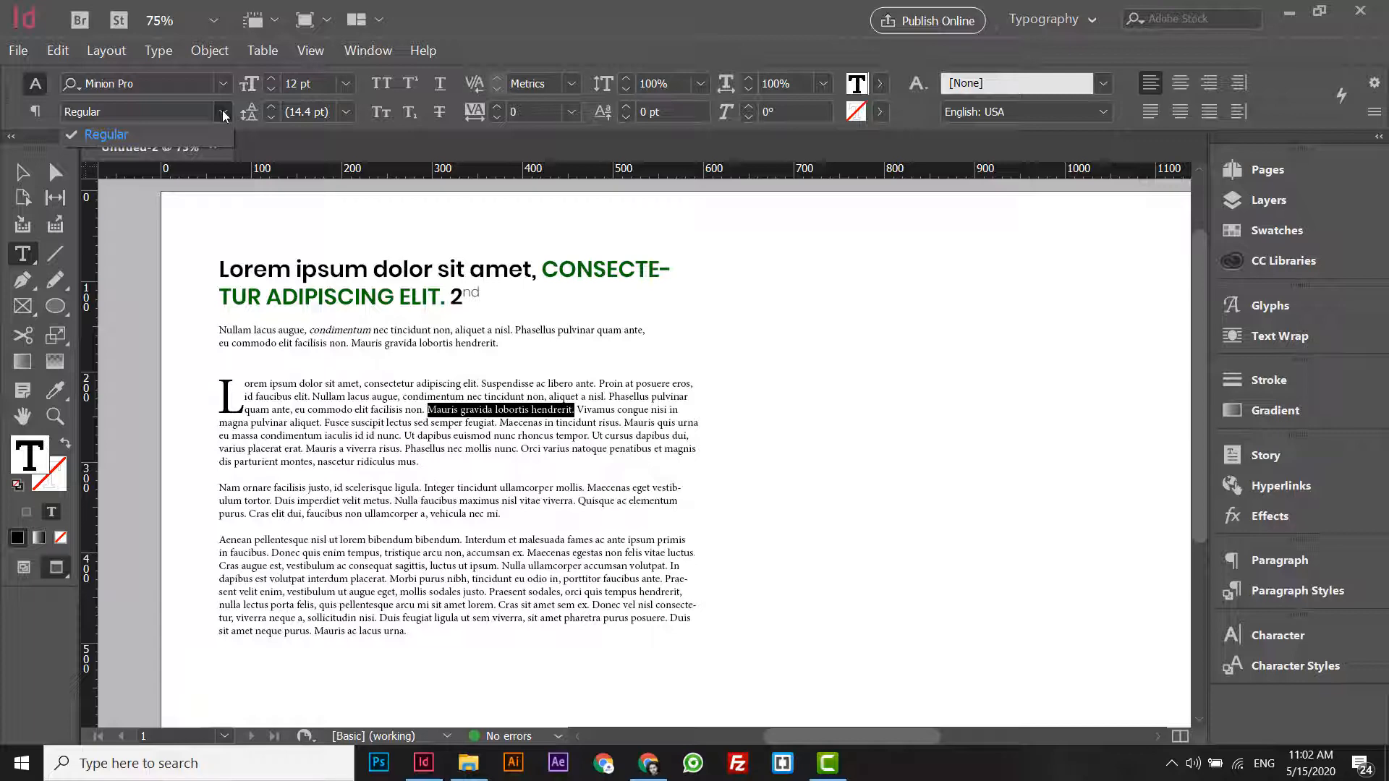
pyautogui.click(199, 86)
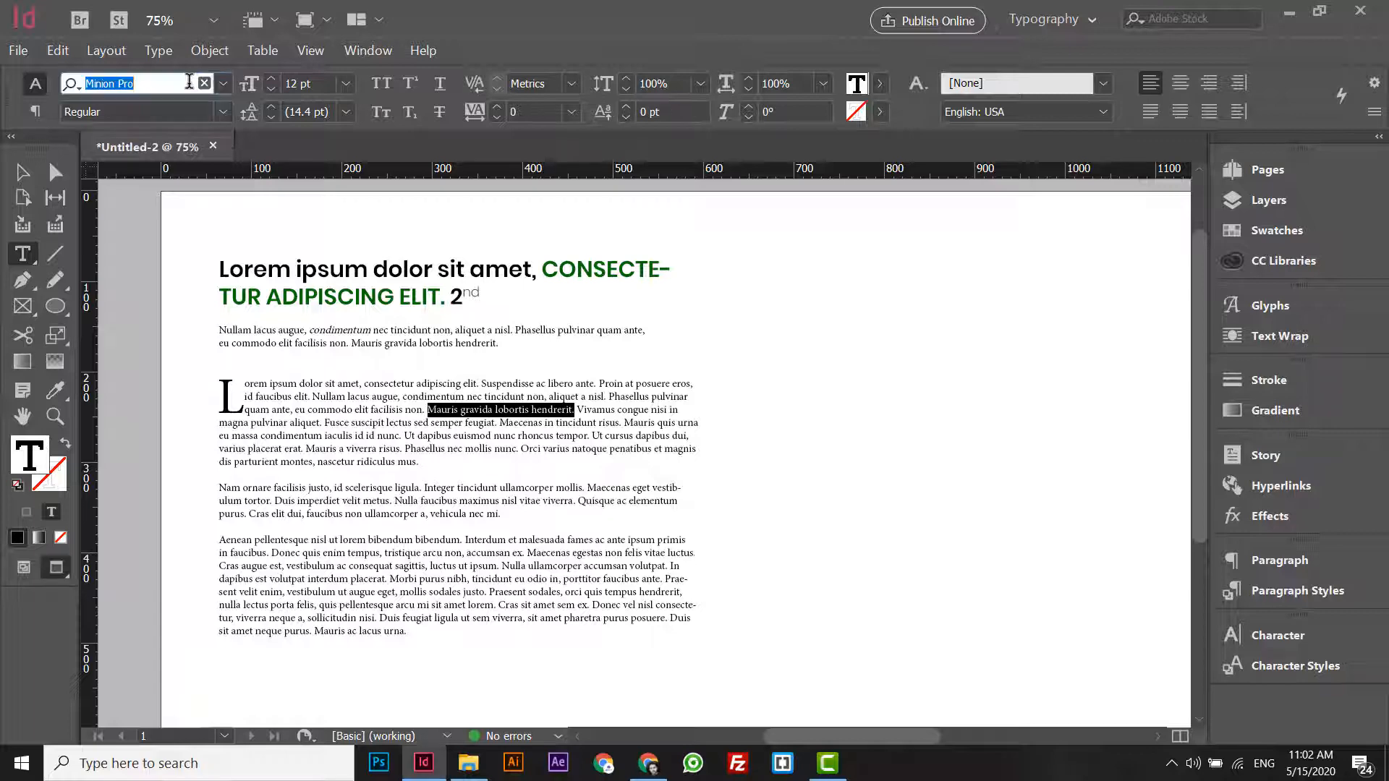
pyautogui.write('po')
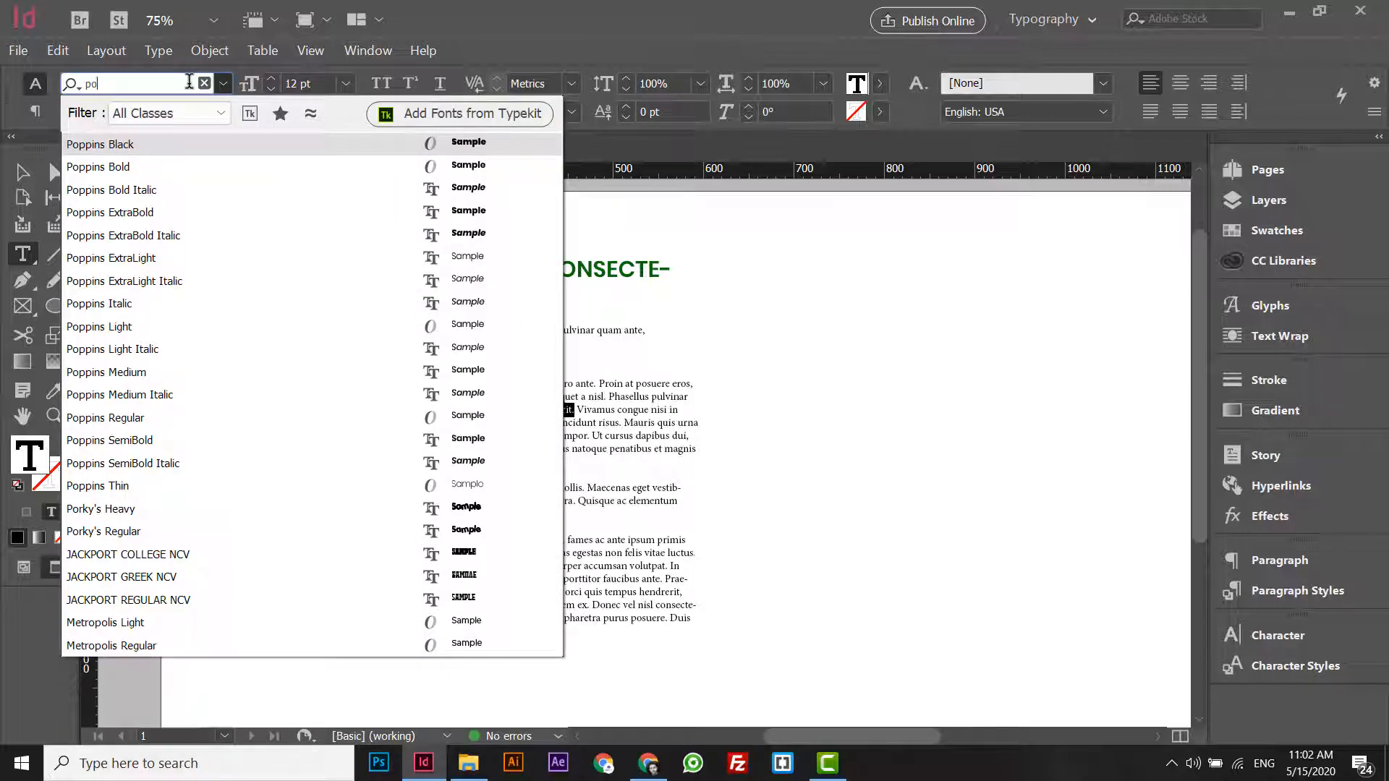
pyautogui.write('pi')
pyautogui.press('BackSpace')
pyautogui.press('BackSpace')
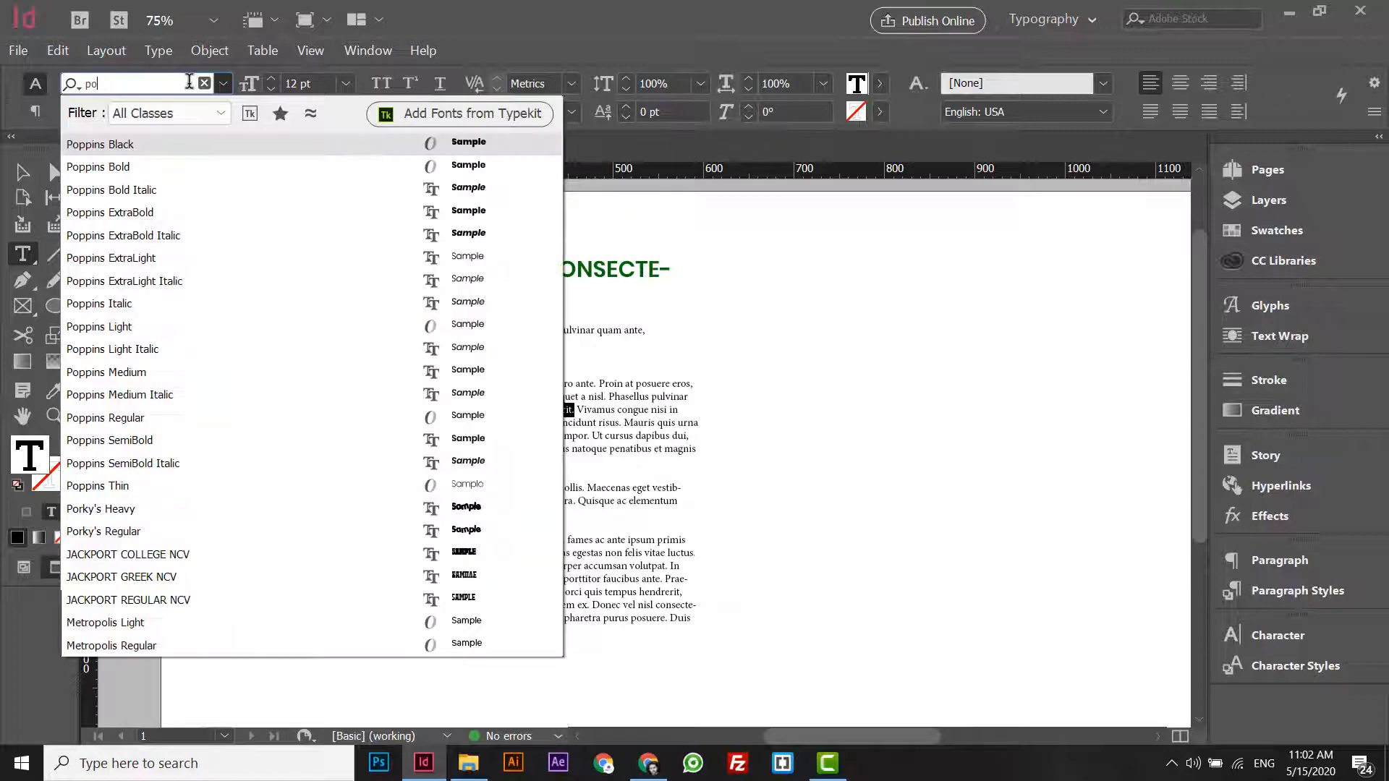
pyautogui.click(159, 165)
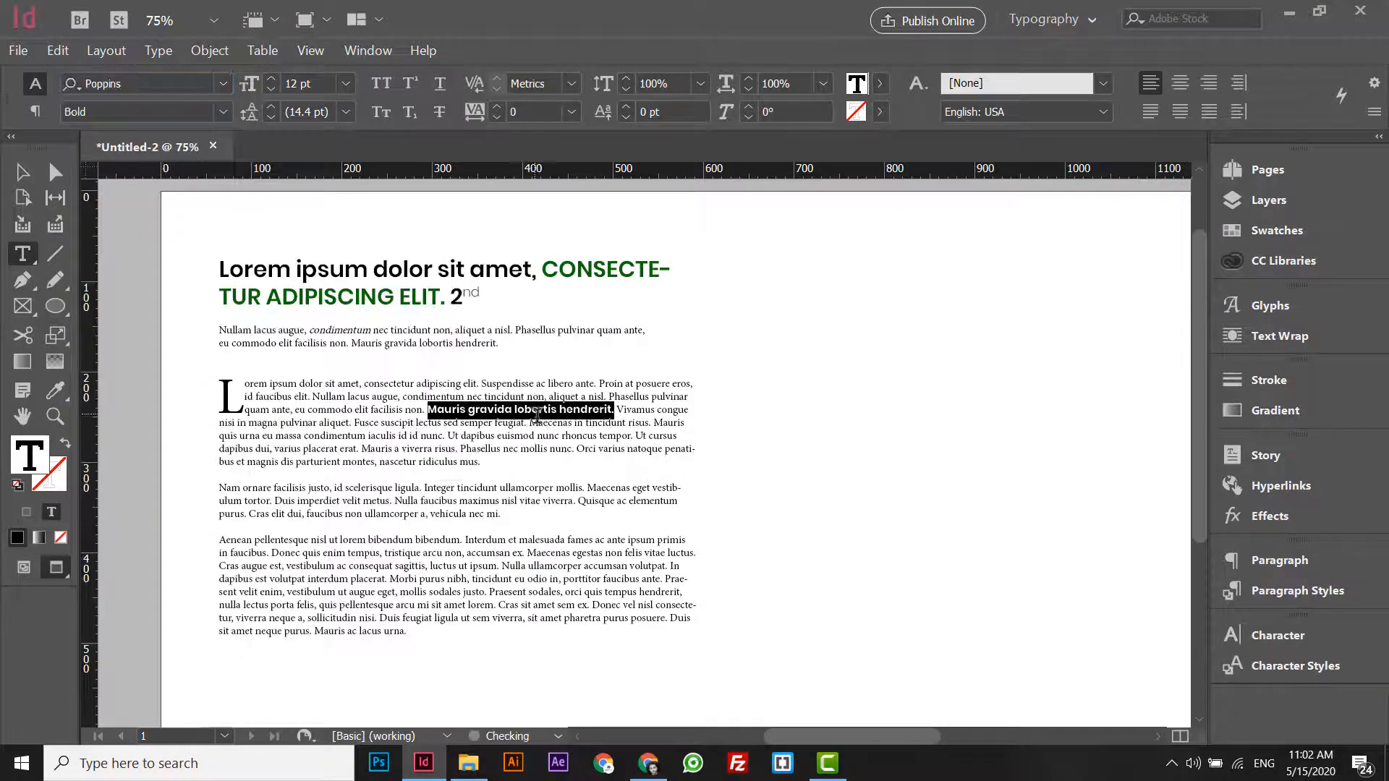
pyautogui.click(533, 411)
pyautogui.click(610, 405)
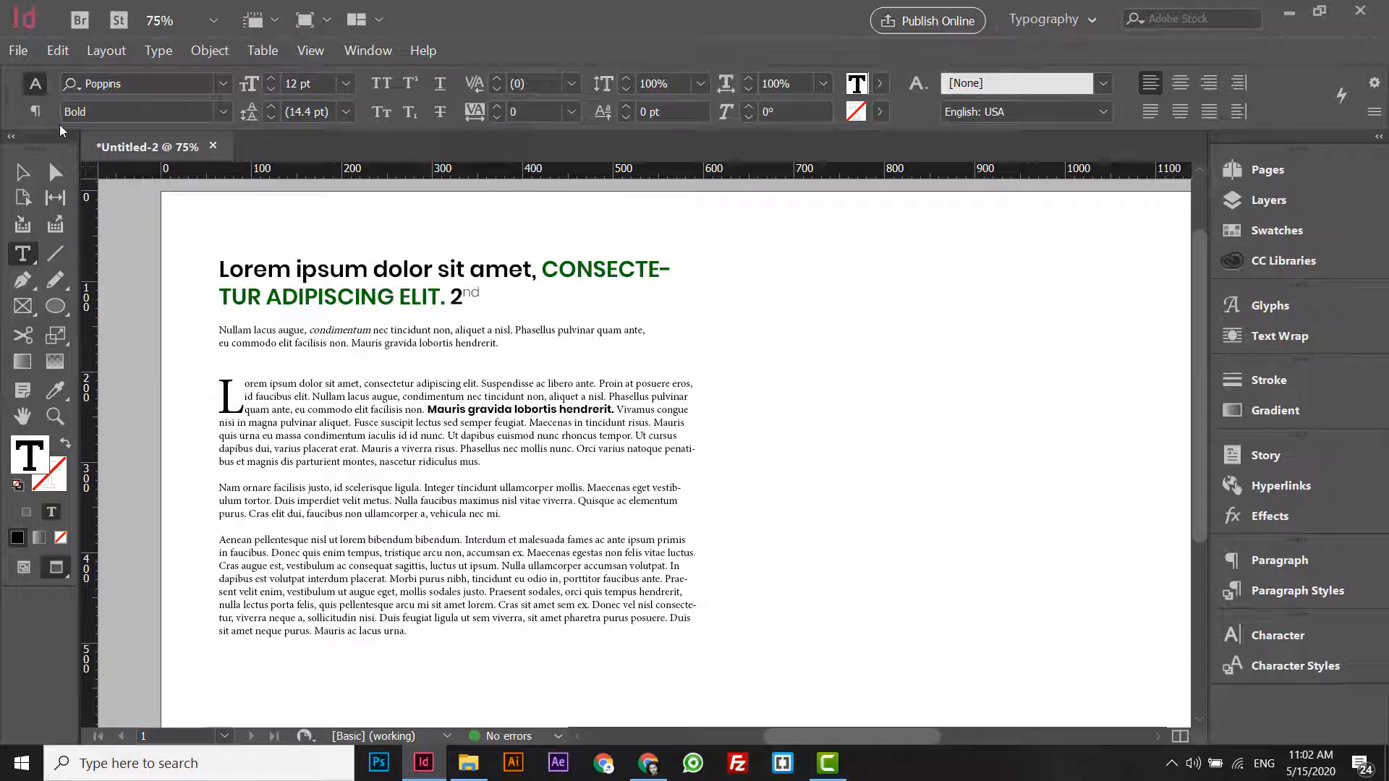
# - Underline the sentence "Maecenas in tincidunt risus." in the drop-cap paragraph and deselect it
pyautogui.click(35, 112)
pyautogui.click(35, 83)
pyautogui.moveTo(530, 422); pyautogui.dragTo(653, 423)
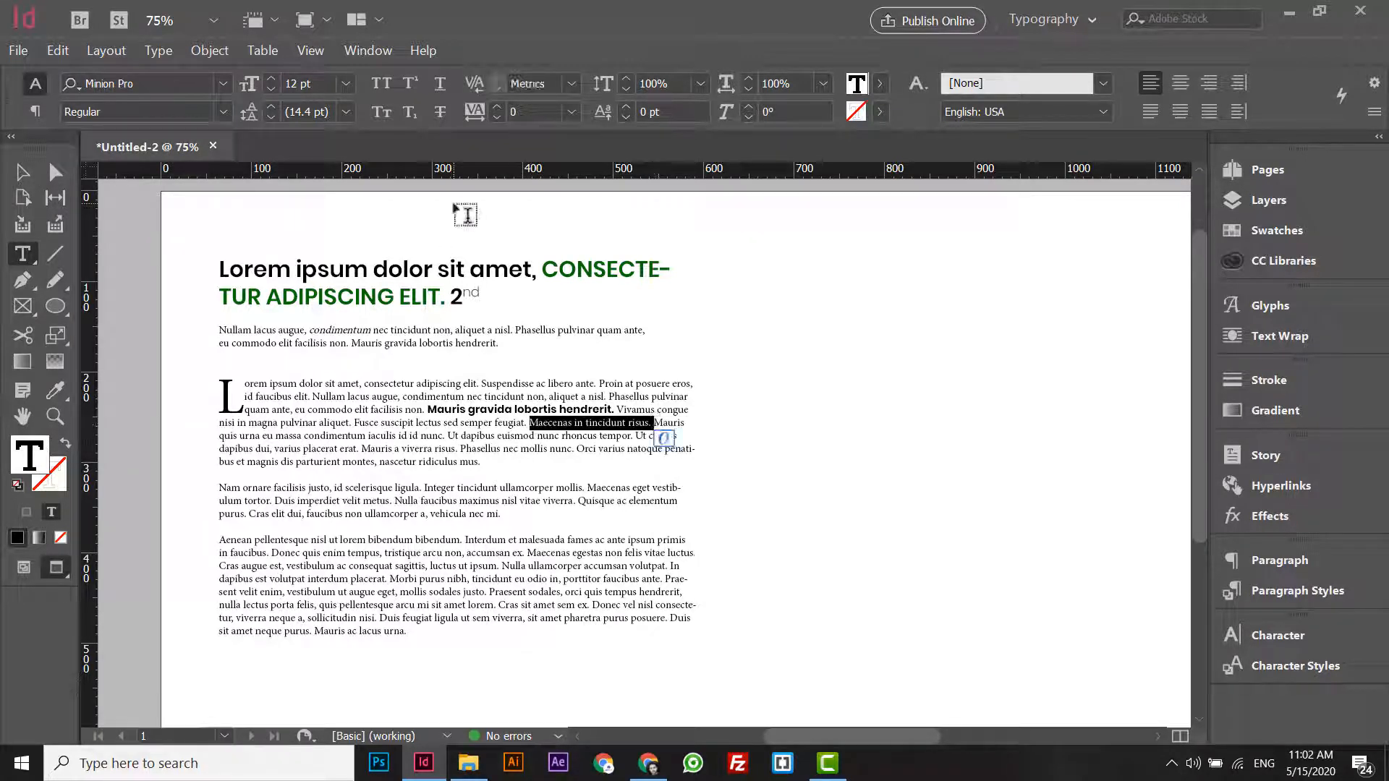
pyautogui.click(439, 83)
pyautogui.click(632, 436)
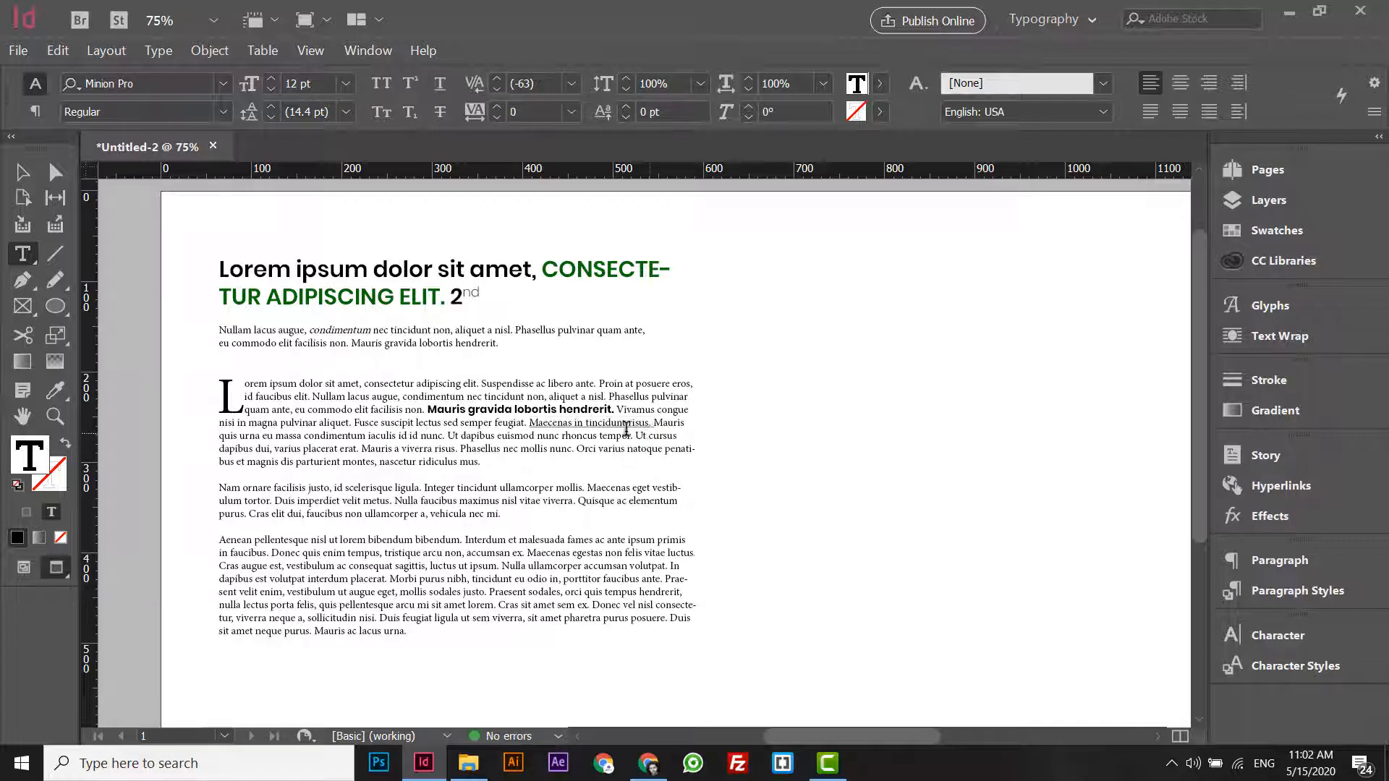